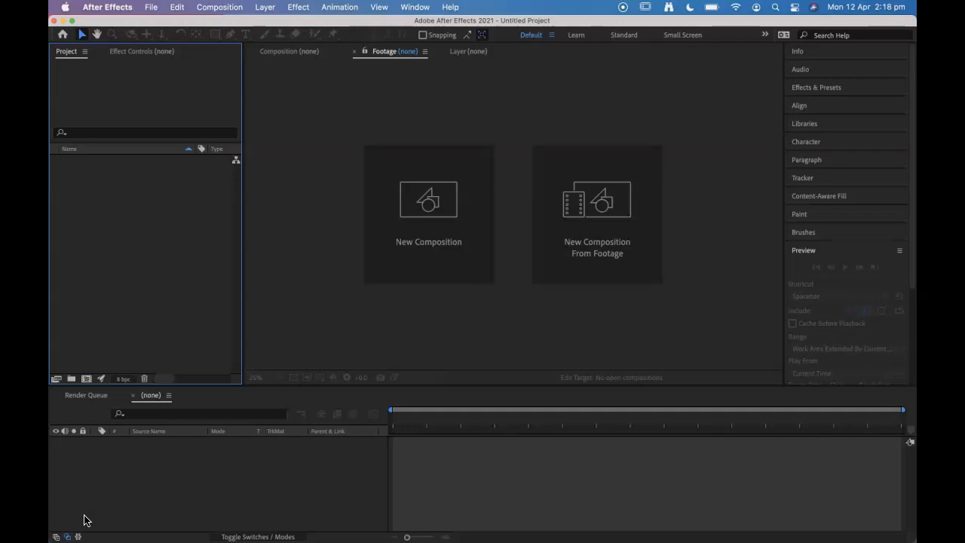
# Step: Import the four MP4 clips from the pexels videos folder on the iCloud Desktop as footage
pyautogui.click(77, 512)
pyautogui.click(193, 90)
pyautogui.click(149, 7)
pyautogui.moveTo(181, 184)
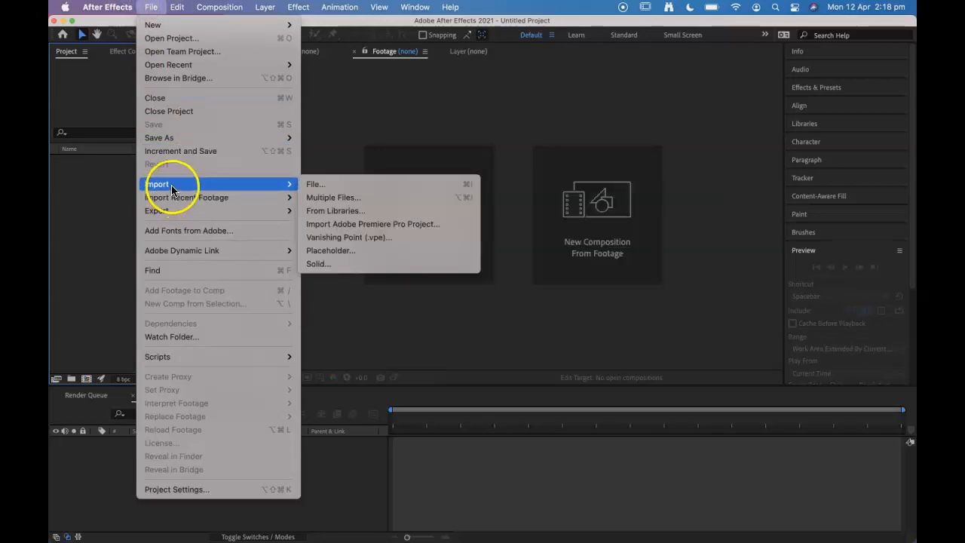
pyautogui.click(363, 184)
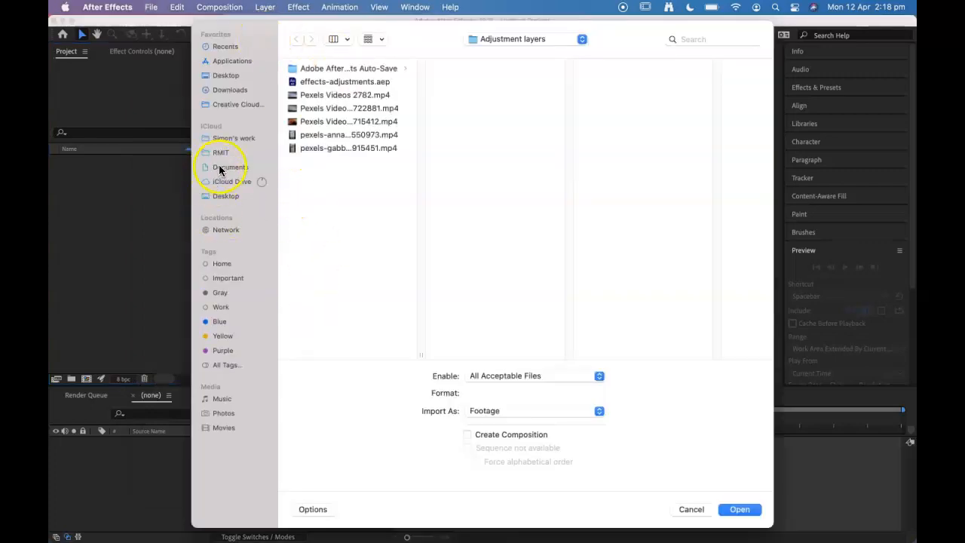
pyautogui.click(230, 193)
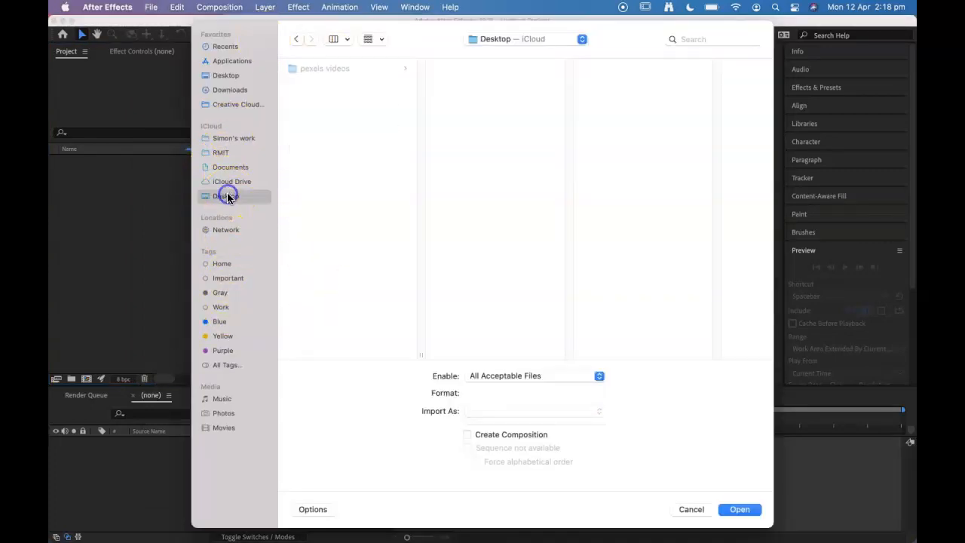
pyautogui.click(336, 68)
pyautogui.moveTo(497, 137); pyautogui.dragTo(452, 67)
pyautogui.click(739, 509)
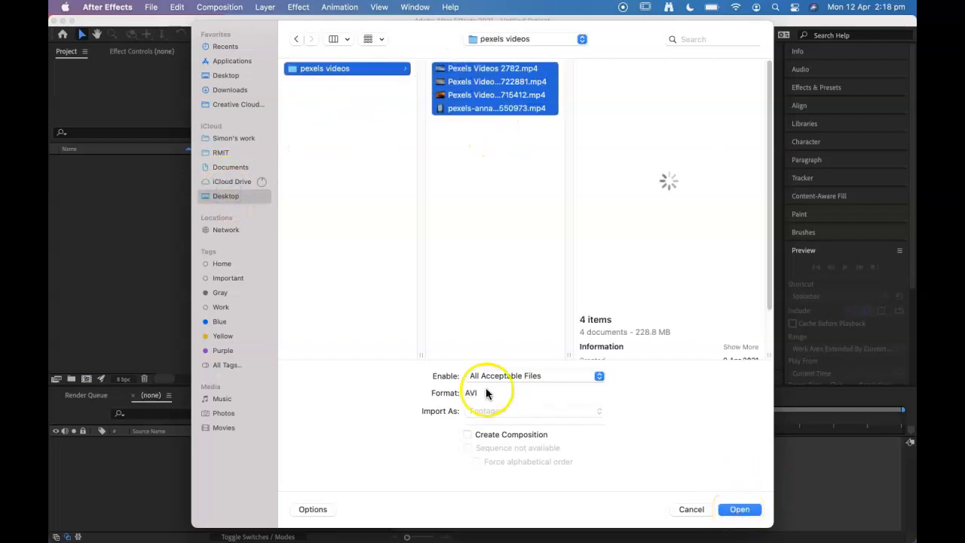
pyautogui.click(738, 514)
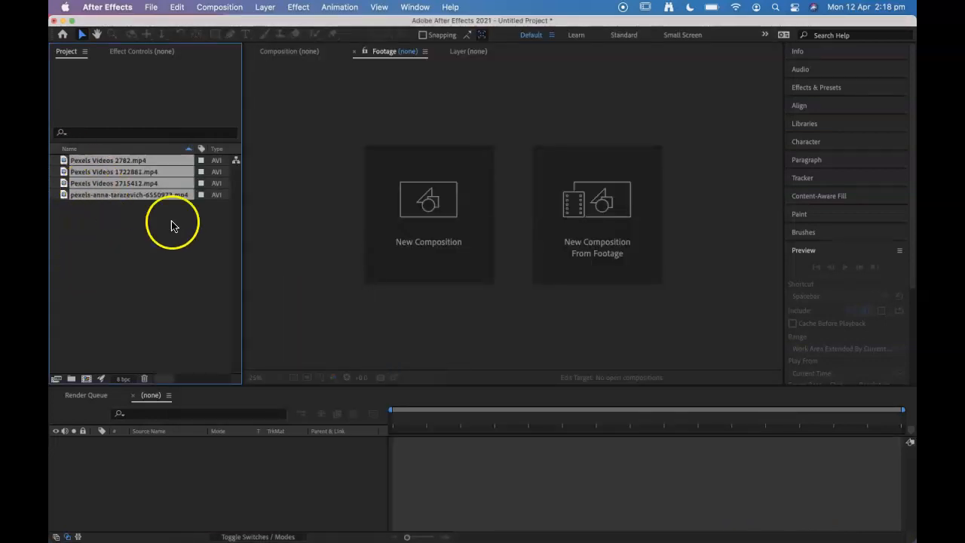
# Step: Create a 1080 x 1920 px composition with the verticle preset, 25 fps, 0:00:04:00 duration and a white background
pyautogui.click(397, 210)
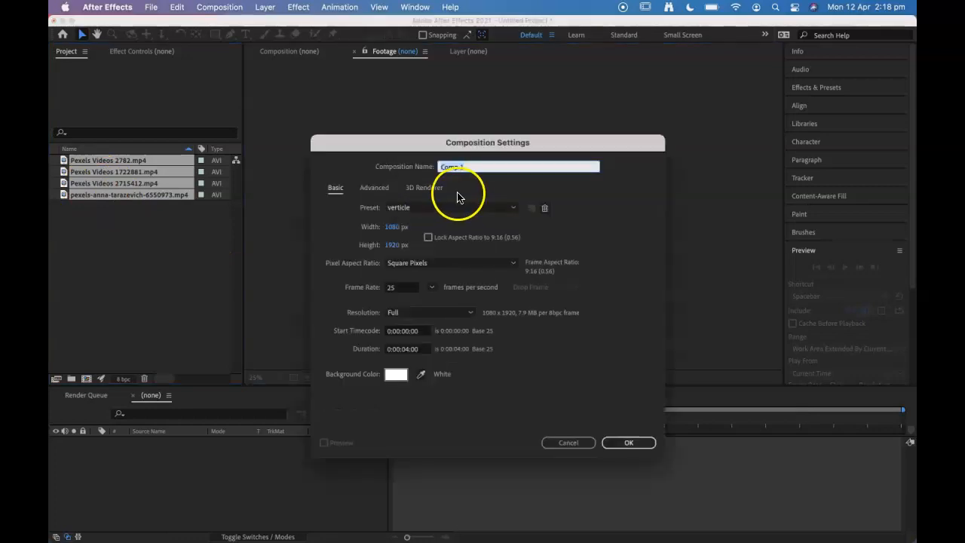
pyautogui.moveTo(398, 145); pyautogui.dragTo(611, 78)
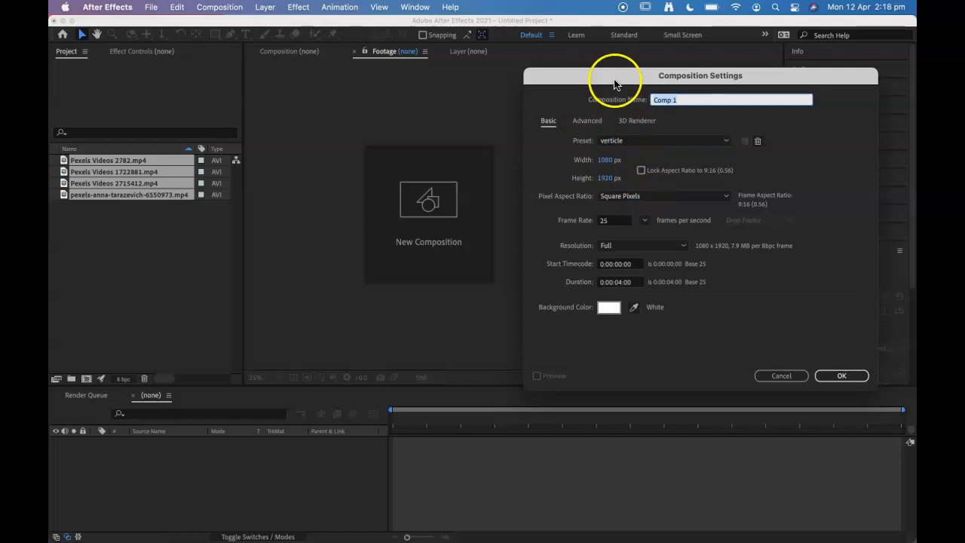
pyautogui.moveTo(613, 79); pyautogui.dragTo(594, 67)
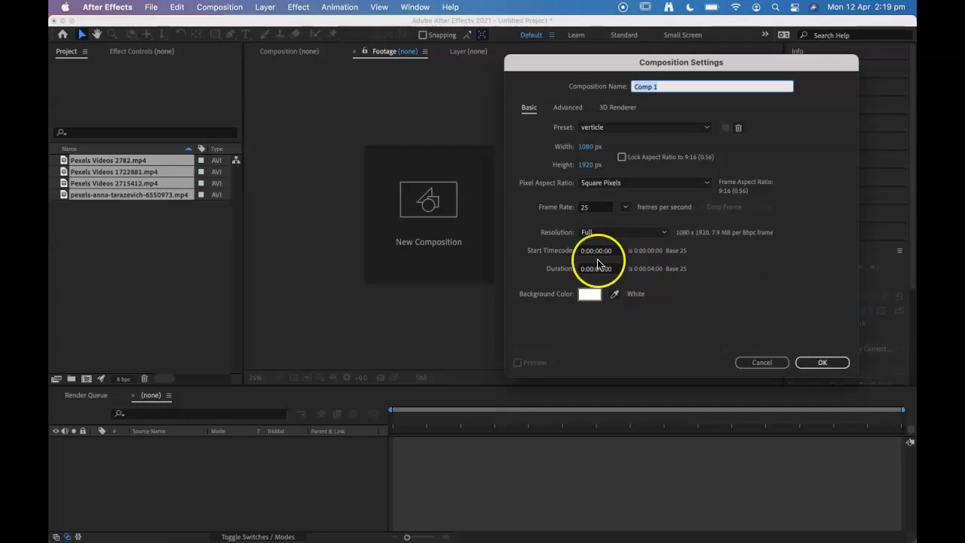
pyautogui.click(822, 362)
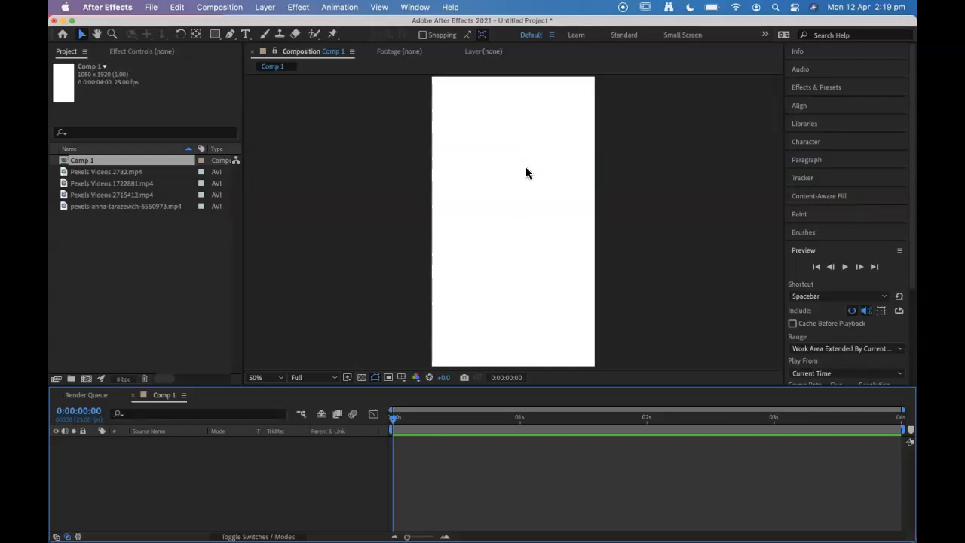
# Step: Examine the thumbnail, frame size and duration of each imported video clip
pyautogui.click(90, 206)
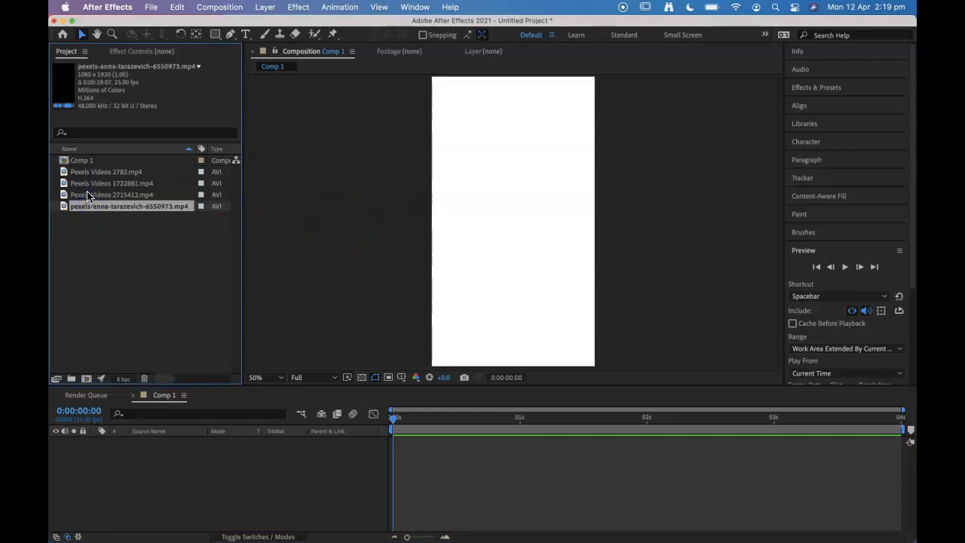
pyautogui.click(88, 195)
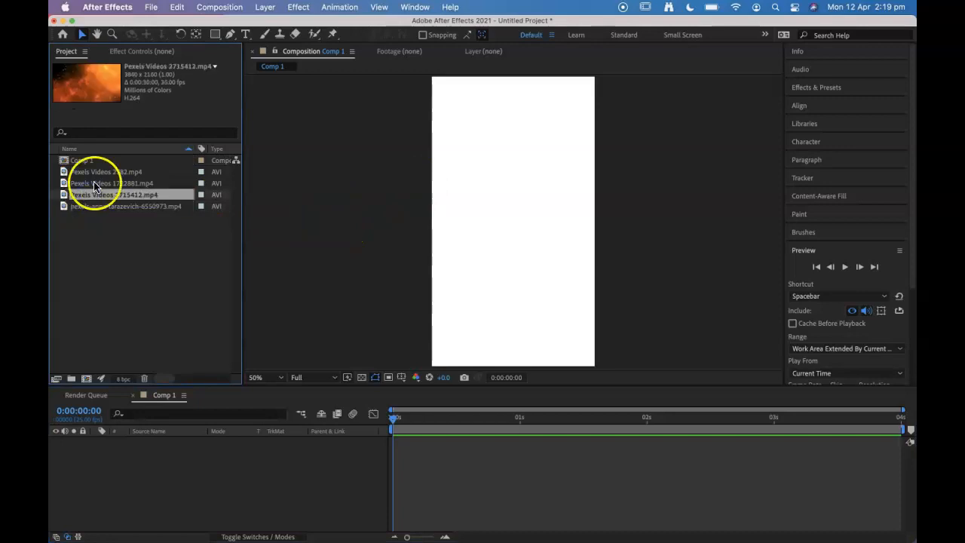
pyautogui.click(90, 206)
pyautogui.click(92, 194)
pyautogui.click(90, 183)
pyautogui.click(90, 172)
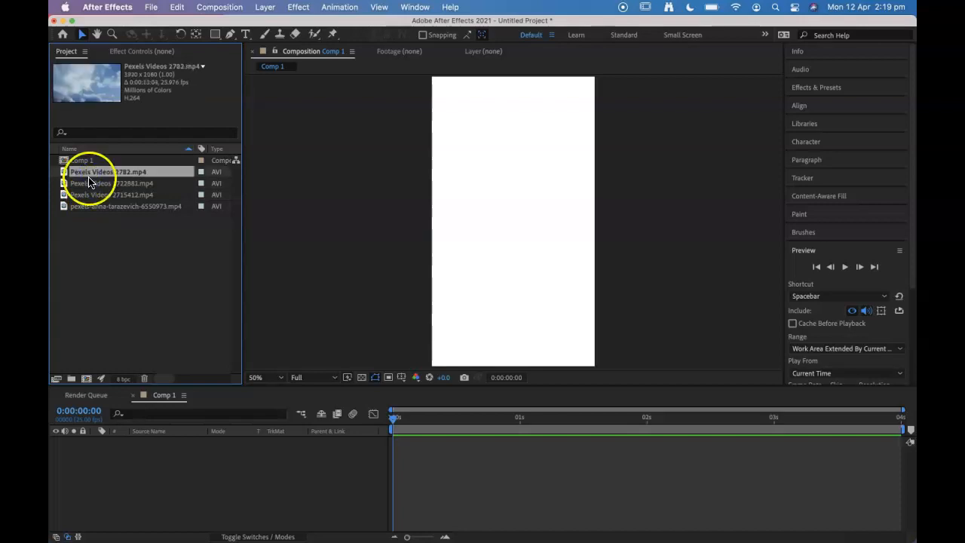
pyautogui.click(90, 183)
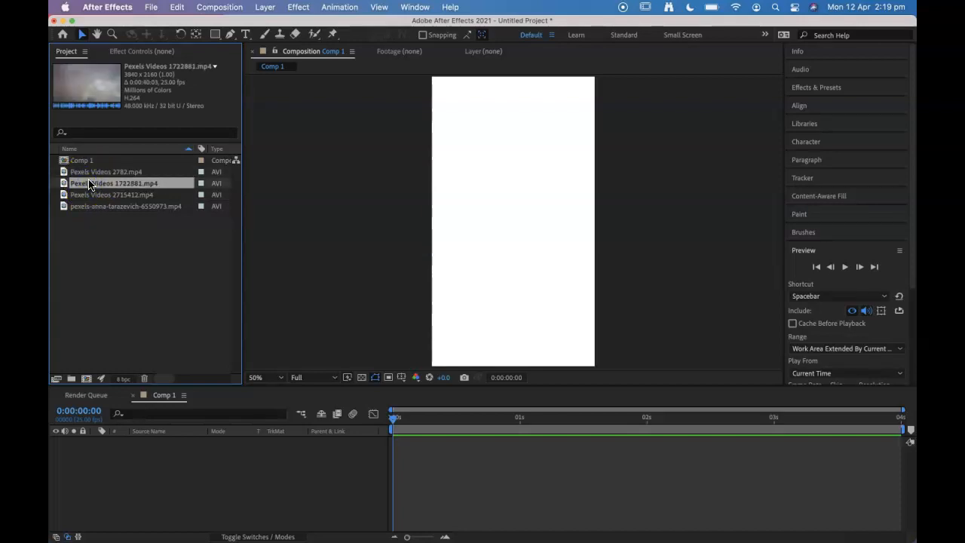
pyautogui.click(84, 173)
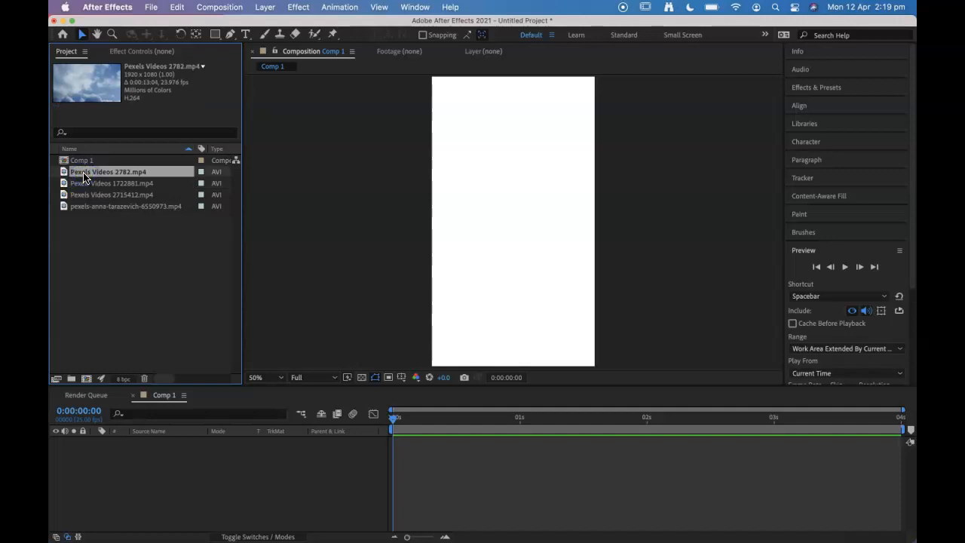
pyautogui.click(79, 184)
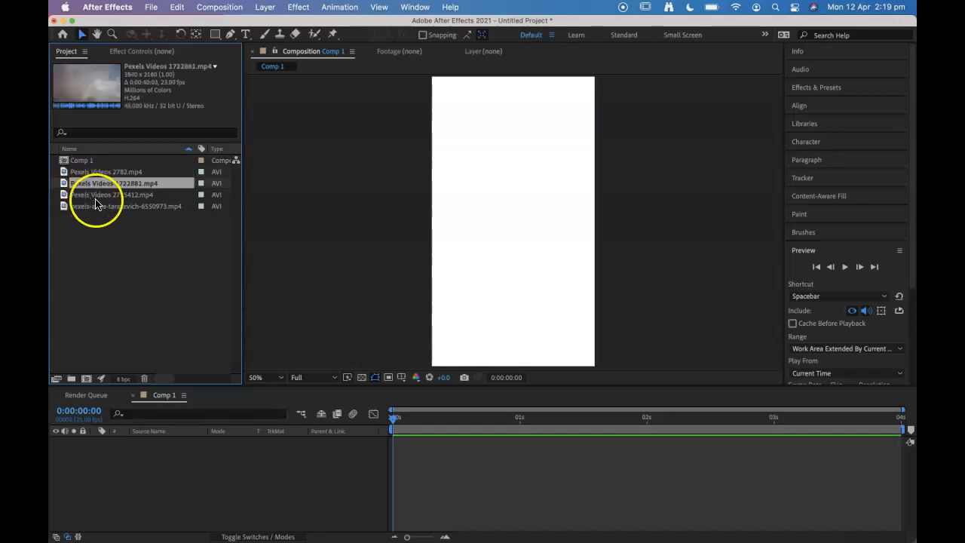
pyautogui.click(78, 207)
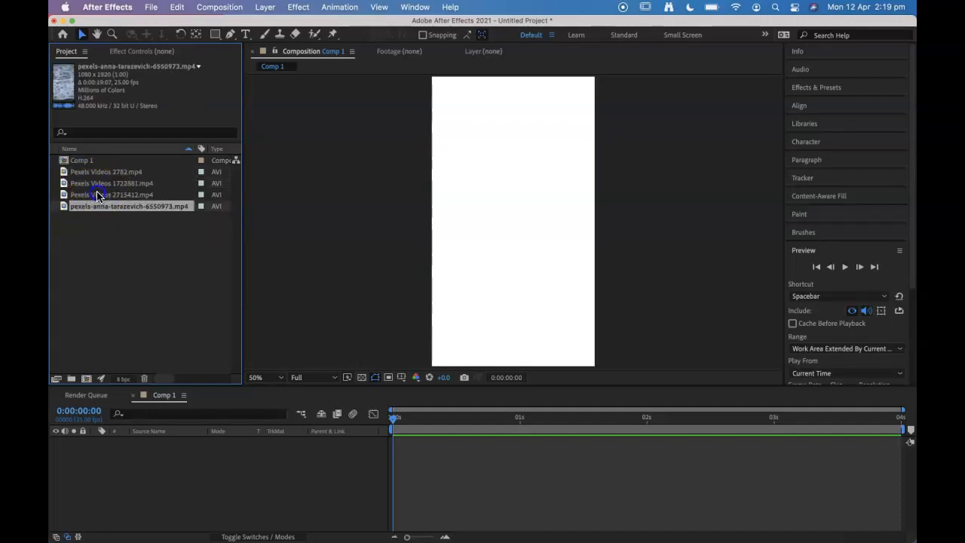
pyautogui.click(97, 184)
pyautogui.click(100, 173)
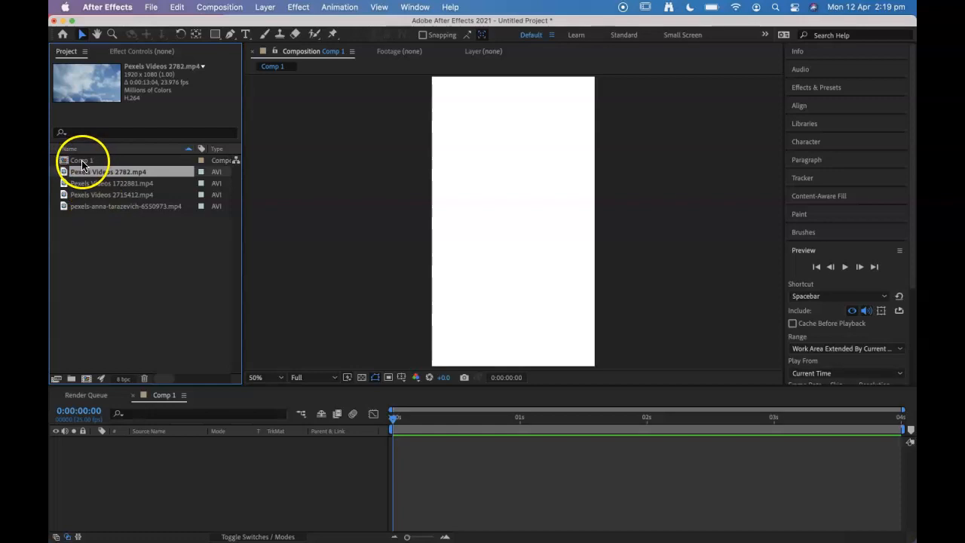
# Step: Rename the composition as "animation with effects and adjustment layers"
pyautogui.click(82, 164)
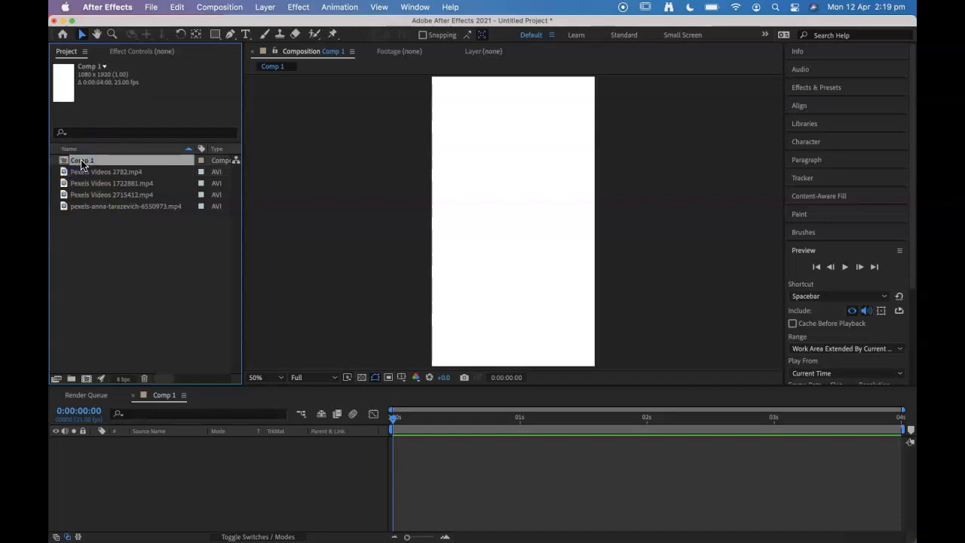
pyautogui.press('Return')
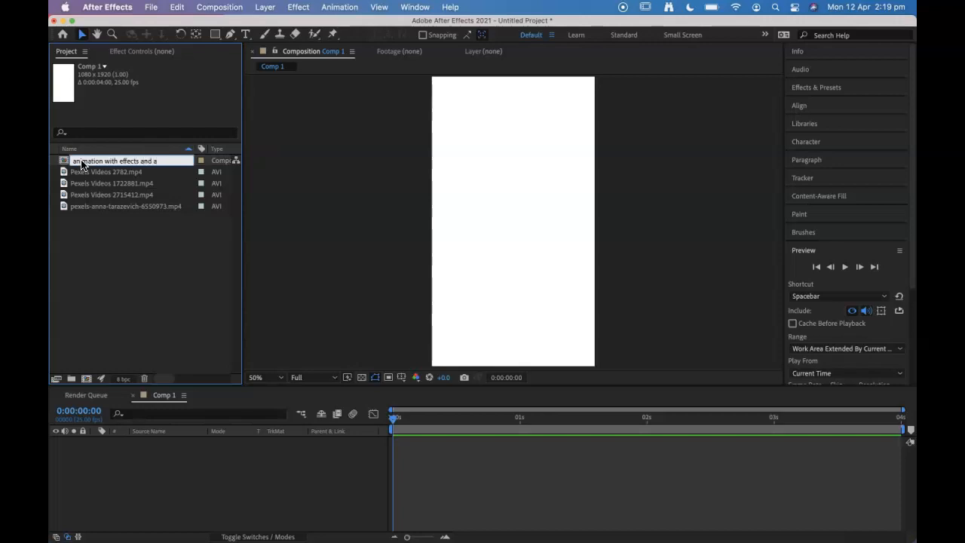
pyautogui.write('layers')
pyautogui.click(194, 267)
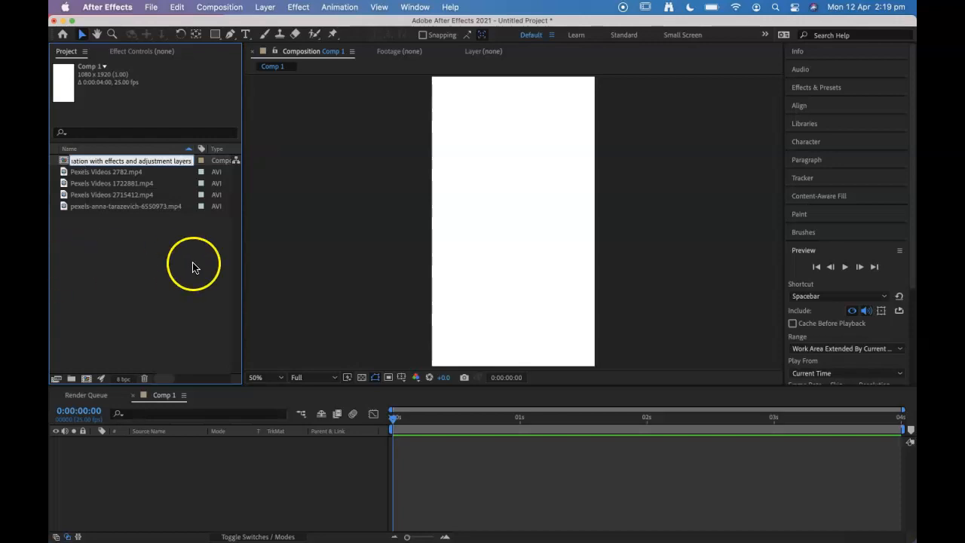
pyautogui.click(113, 160)
# Step: Add all four imported video clips to the composition as layers, starting at 0:00:00:00
pyautogui.click(147, 169)
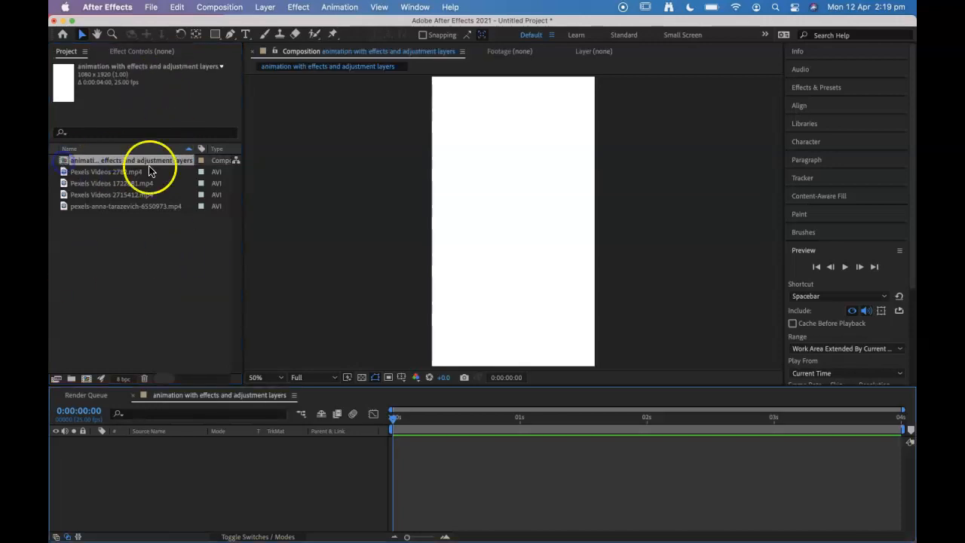
pyautogui.keyDown('shift'); pyautogui.click(96, 205); pyautogui.keyUp('shift')
pyautogui.moveTo(95, 172); pyautogui.dragTo(142, 452)
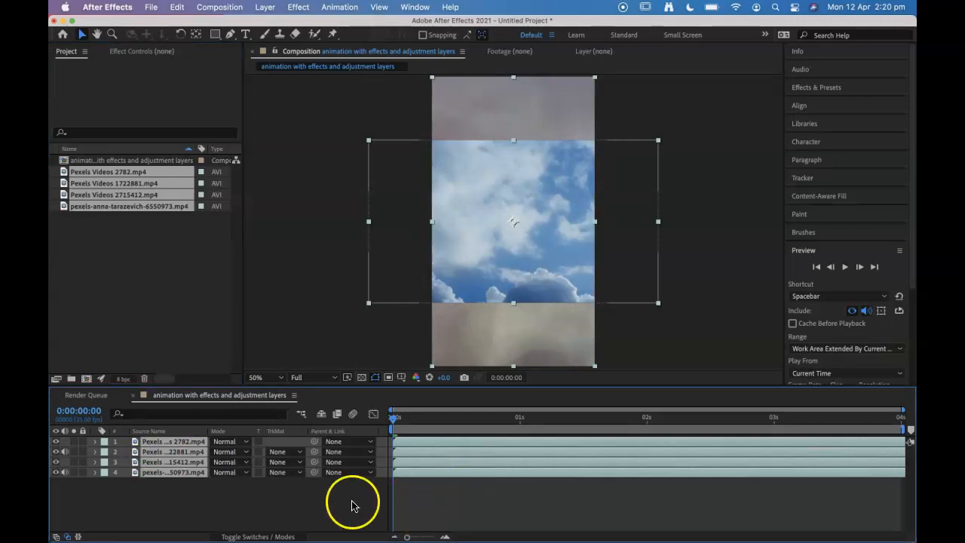
pyautogui.click(198, 506)
# Step: Hide the Pexels Videos 2782.mp4 clouds layer and reorder the layers beneath it as ocean waves, fire, then Pexels Videos 1722881.mp4
pyautogui.click(58, 443)
pyautogui.click(58, 443)
pyautogui.click(58, 443)
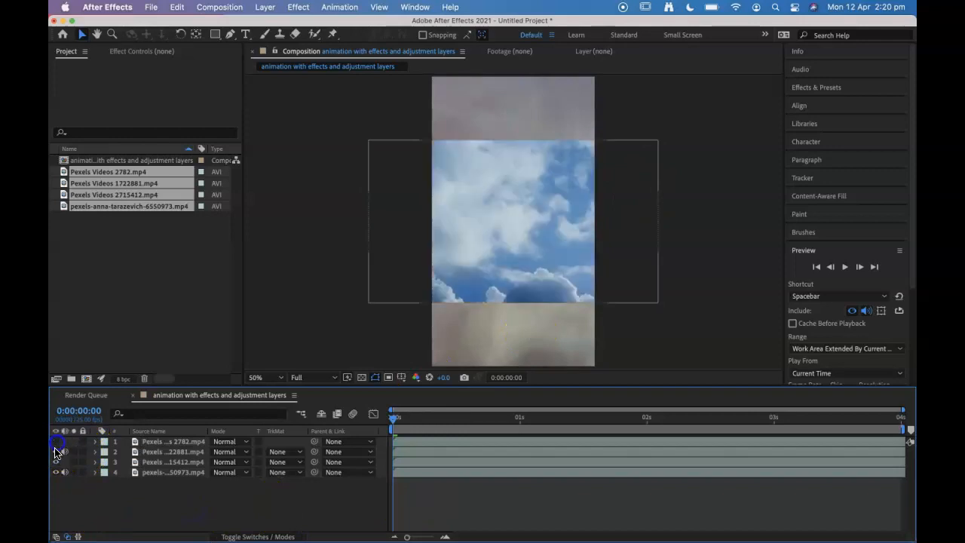
pyautogui.click(153, 452)
pyautogui.moveTo(153, 453); pyautogui.dragTo(155, 486)
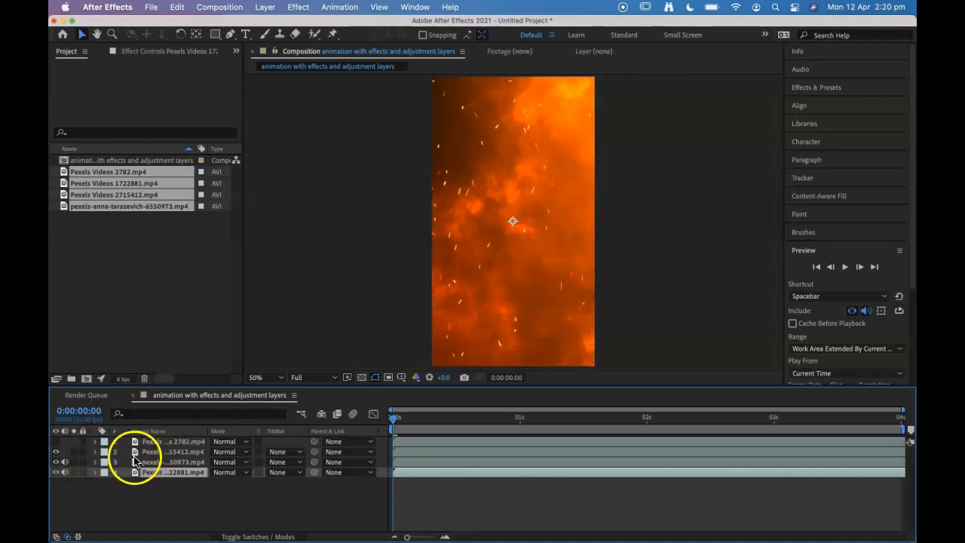
pyautogui.moveTo(153, 452); pyautogui.dragTo(154, 464)
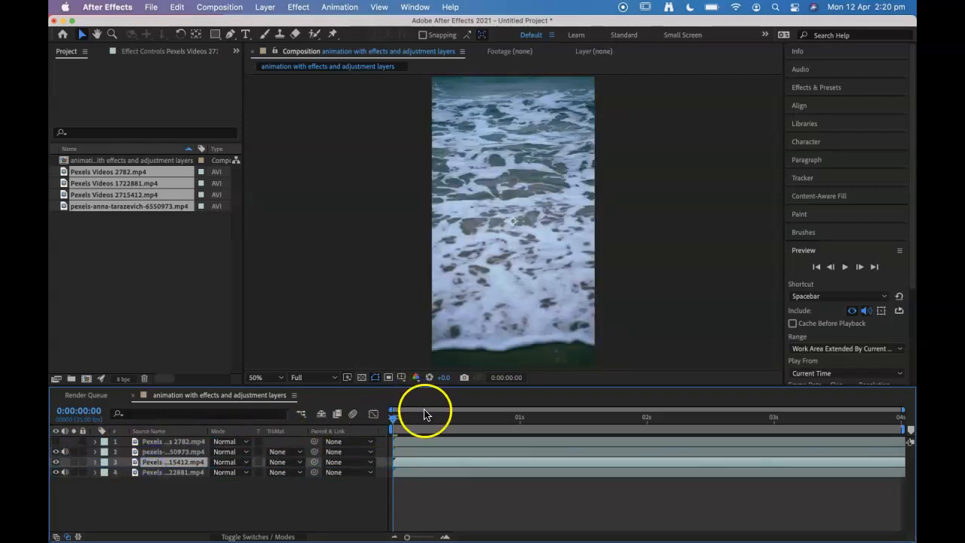
# Step: Check the clouds layer's framing, then hide the clouds, ocean and fire layers, leaving only Pexels Videos 1722881.mp4 visible
pyautogui.moveTo(55, 440); pyautogui.dragTo(55, 451)
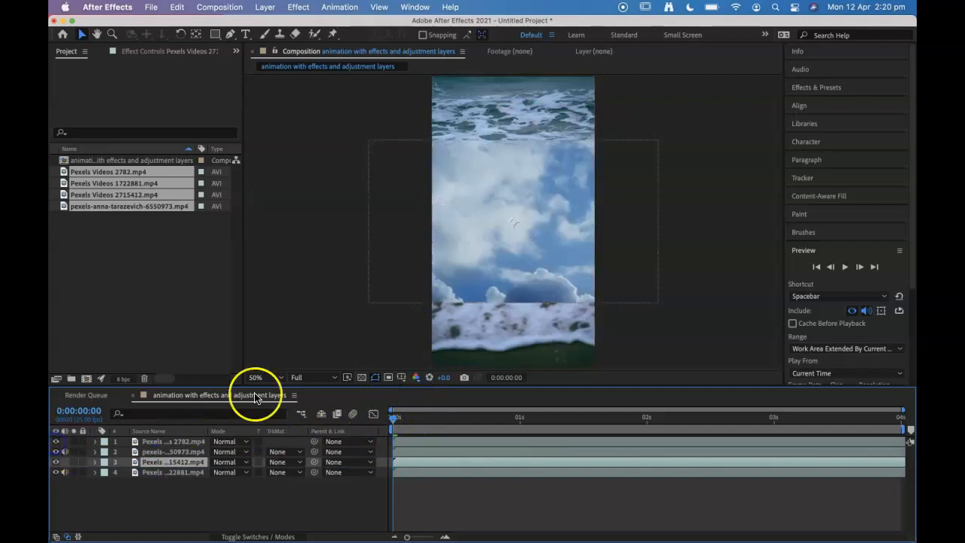
pyautogui.click(55, 441)
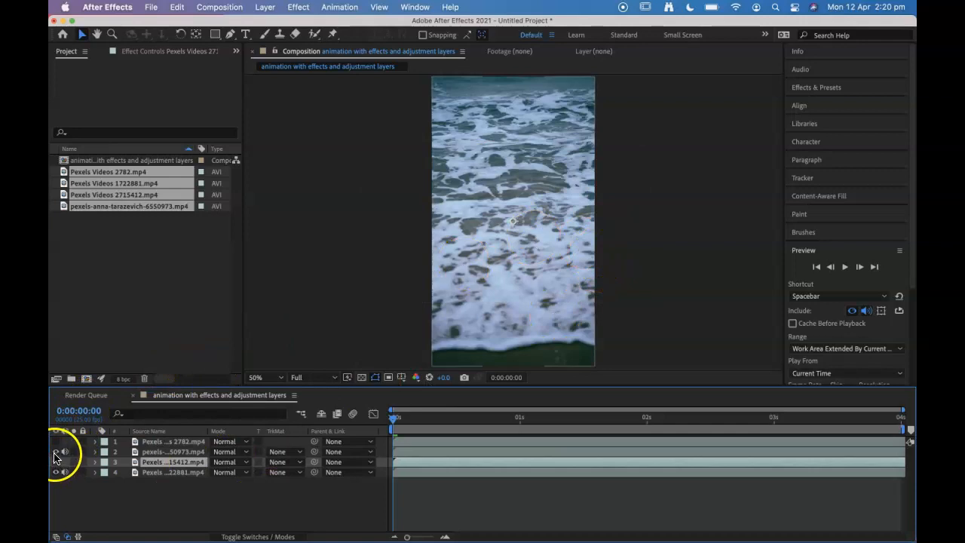
pyautogui.click(55, 452)
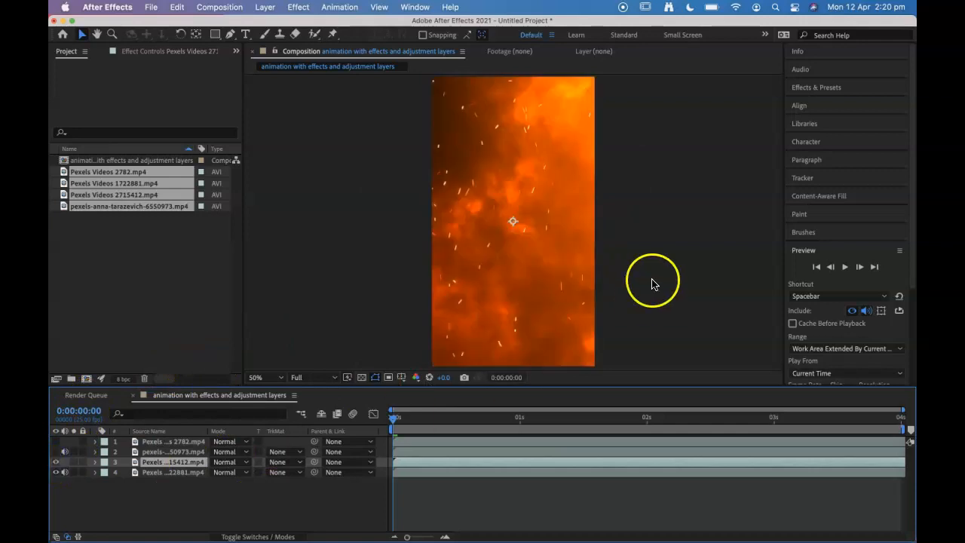
pyautogui.click(55, 462)
# Step: Set the scale of the Pexels Videos 1722881.mp4 layer to 50%
pyautogui.click(152, 474)
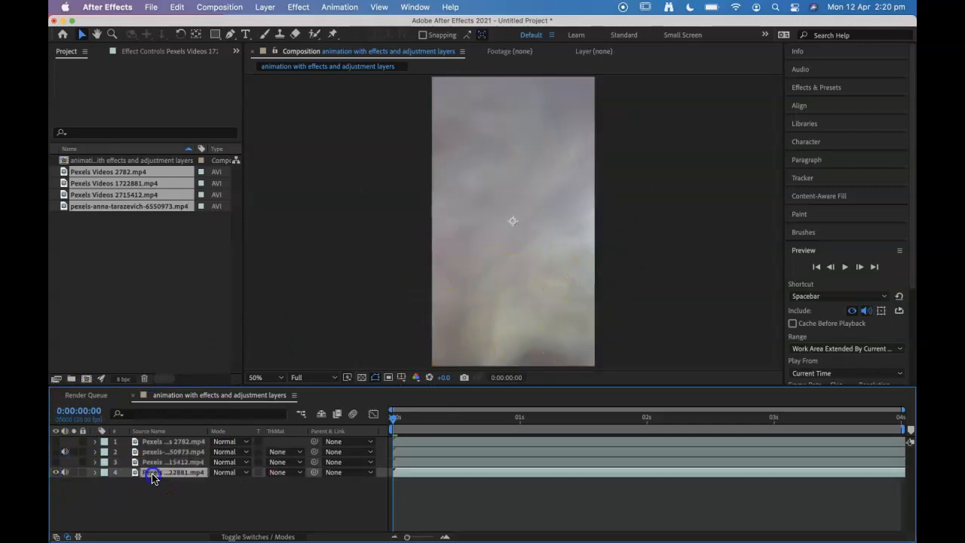
pyautogui.press('s')
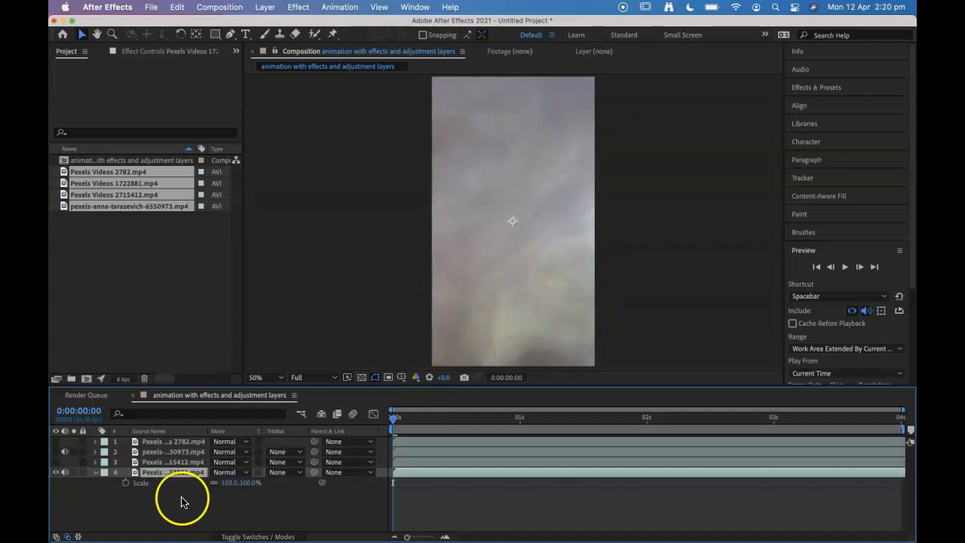
pyautogui.click(242, 483)
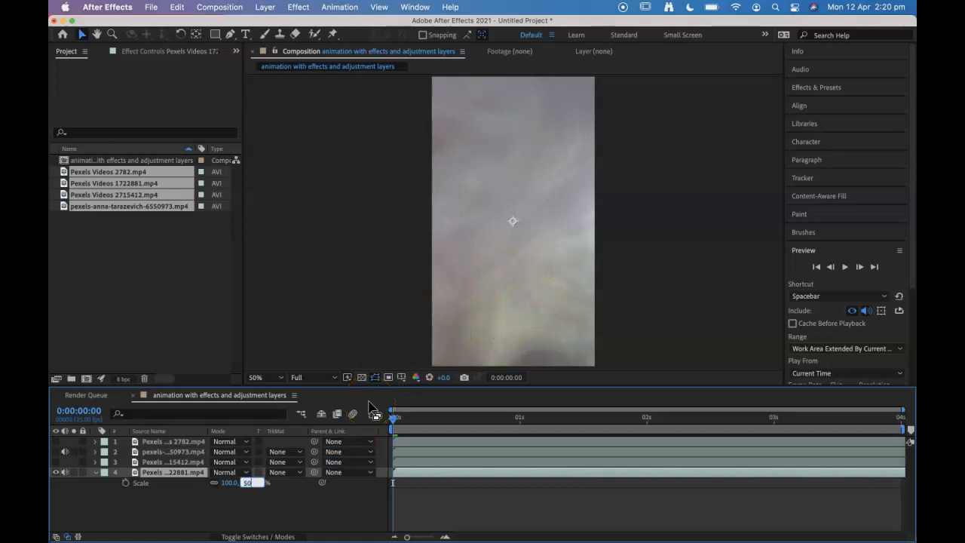
pyautogui.press('Return')
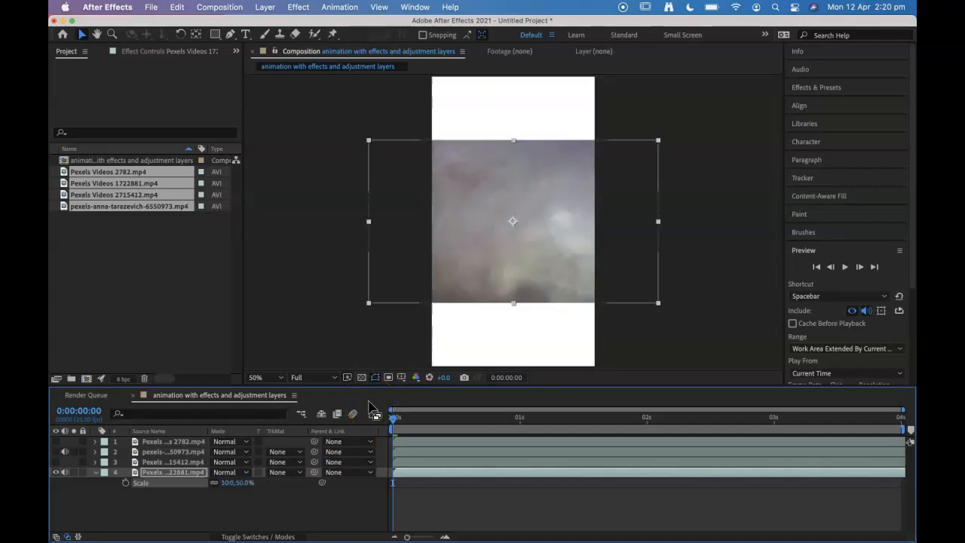
# Step: Rotate the Pexels Videos 1722881.mp4 layer by 90° to suit the vertical frame
pyautogui.click(161, 473)
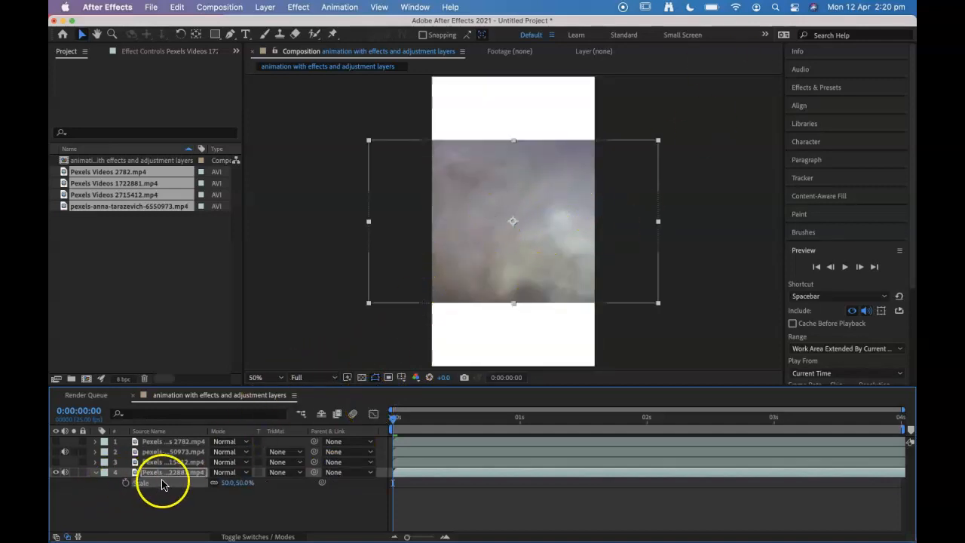
pyautogui.press('r')
pyautogui.click(224, 482)
pyautogui.press('Return')
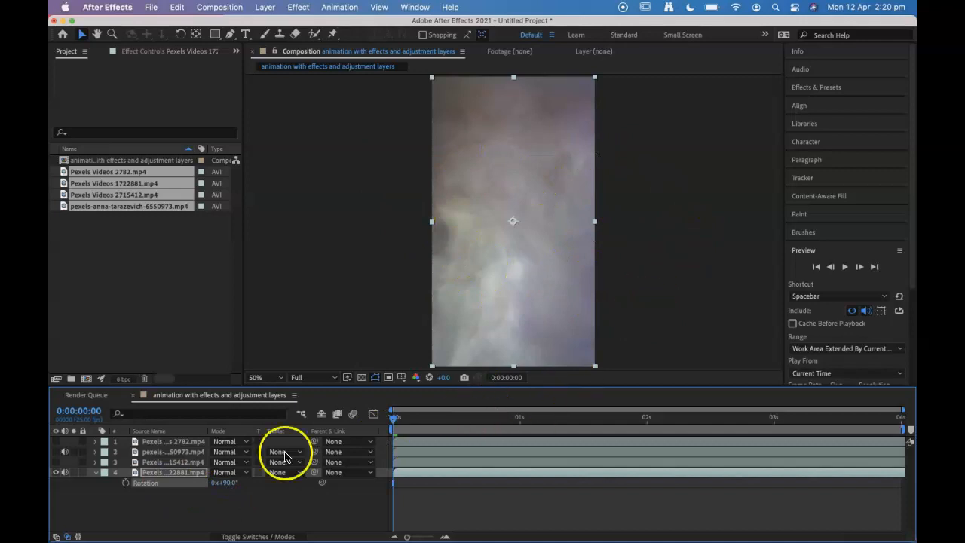
pyautogui.click(201, 503)
# Step: Make the fire layer Pexels Videos 2715412.mp4 visible and set its scale to 50%
pyautogui.click(55, 461)
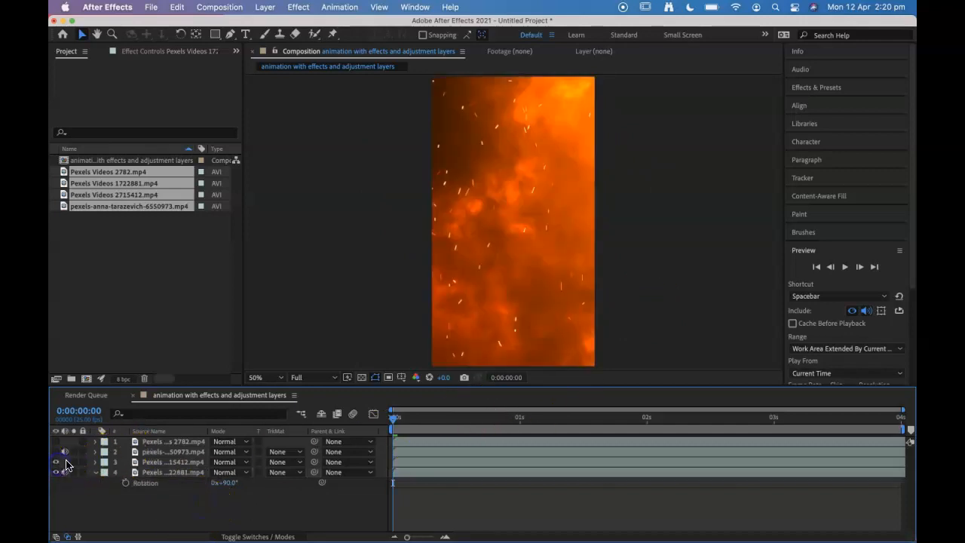
pyautogui.click(155, 461)
pyautogui.press('s')
pyautogui.moveTo(247, 472); pyautogui.dragTo(199, 471)
pyautogui.press('super+z')
pyautogui.click(227, 471)
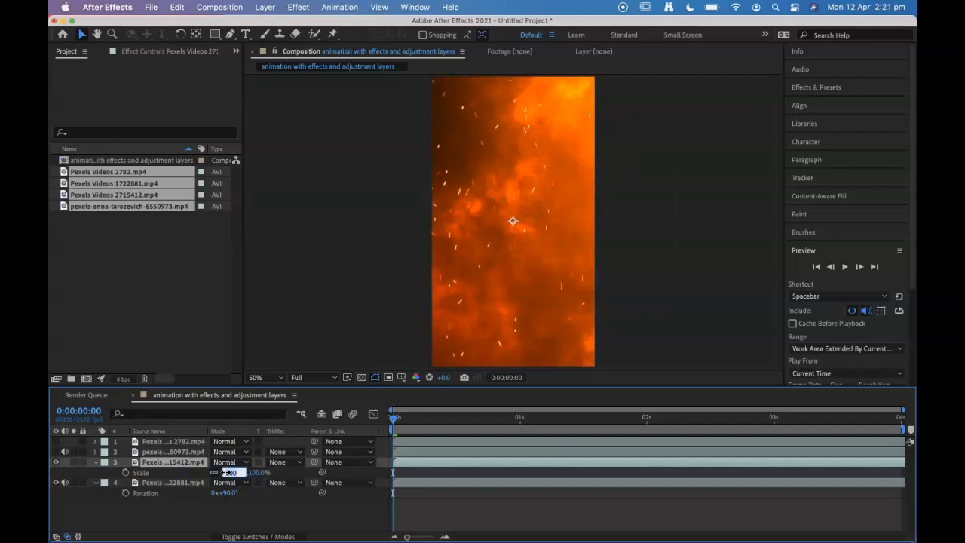
pyautogui.write('50')
pyautogui.press('Return')
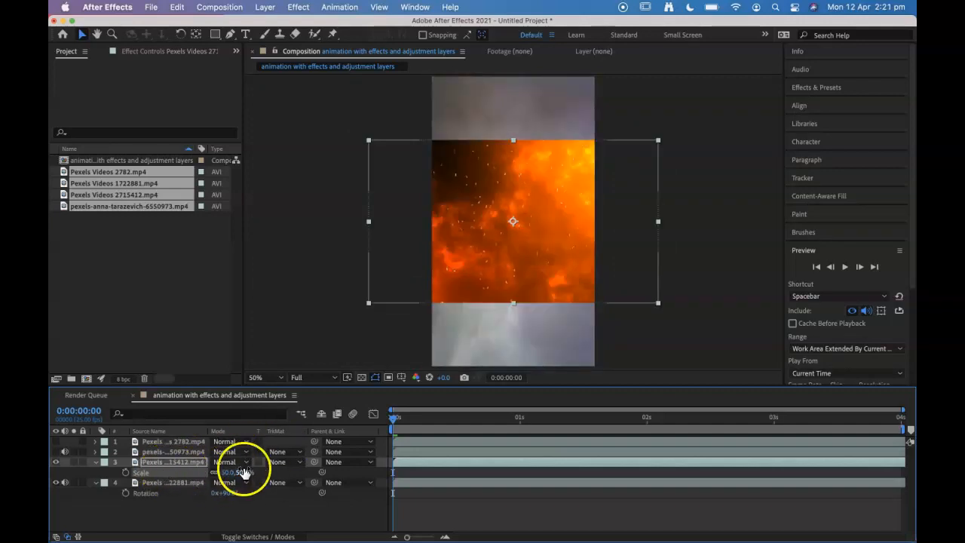
# Step: Rotate the fire layer by 90° to fill the vertical frame
pyautogui.press('r')
pyautogui.click(225, 472)
pyautogui.write('90')
pyautogui.press('Return')
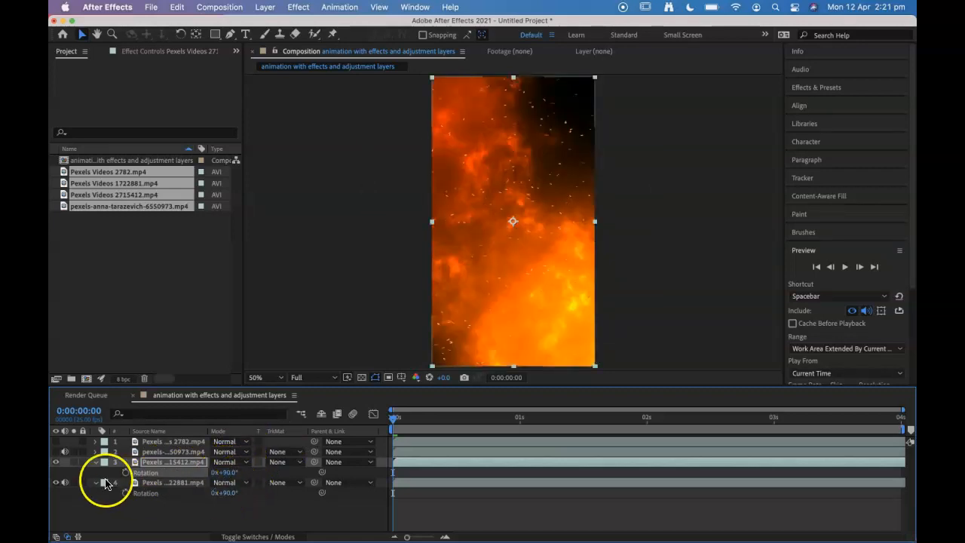
# Step: Make the ocean and clouds layers visible again and collapse the open properties of the two lowest layers
pyautogui.click(55, 452)
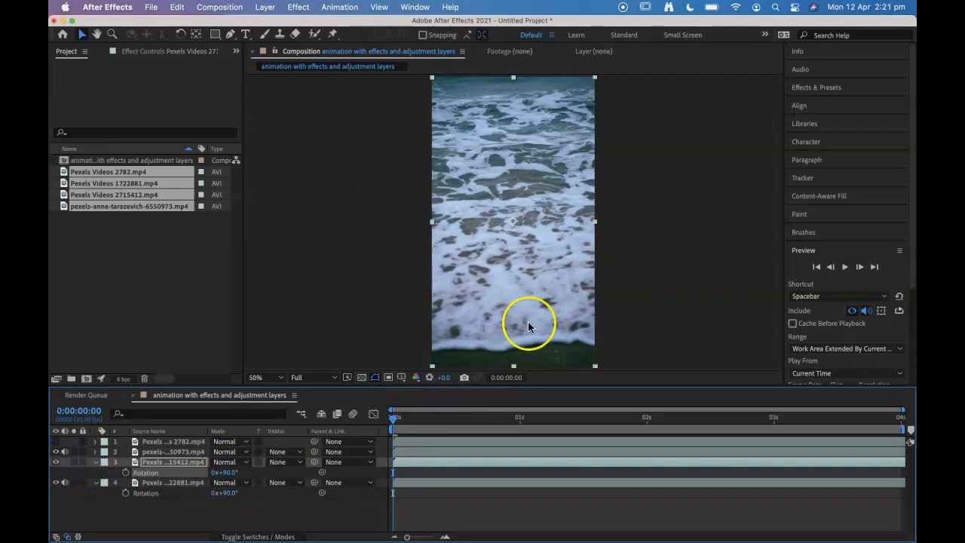
pyautogui.click(55, 442)
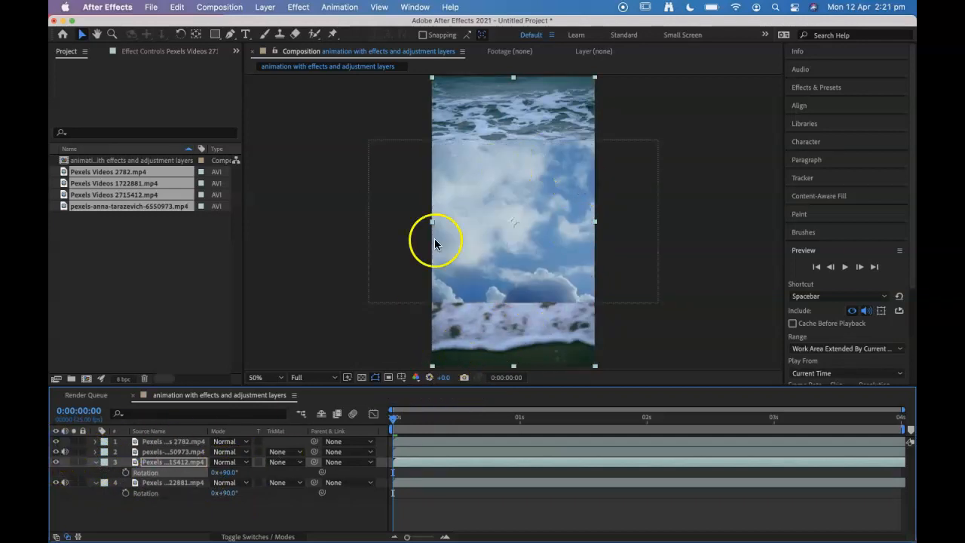
pyautogui.click(183, 444)
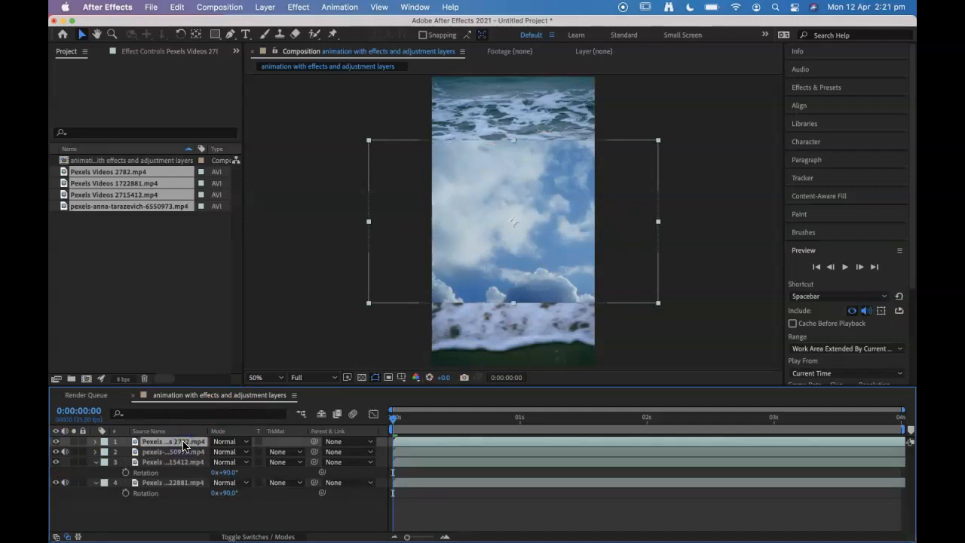
pyautogui.click(95, 462)
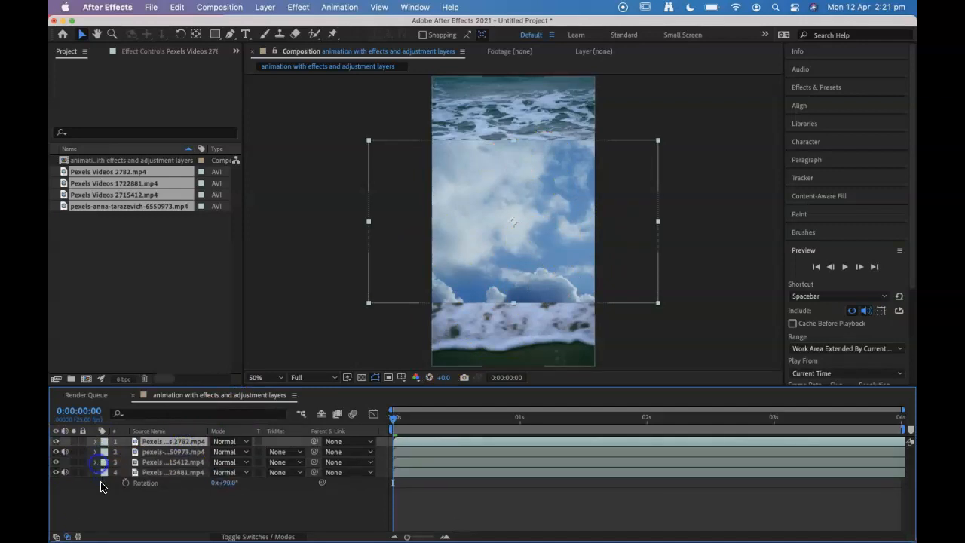
pyautogui.click(96, 473)
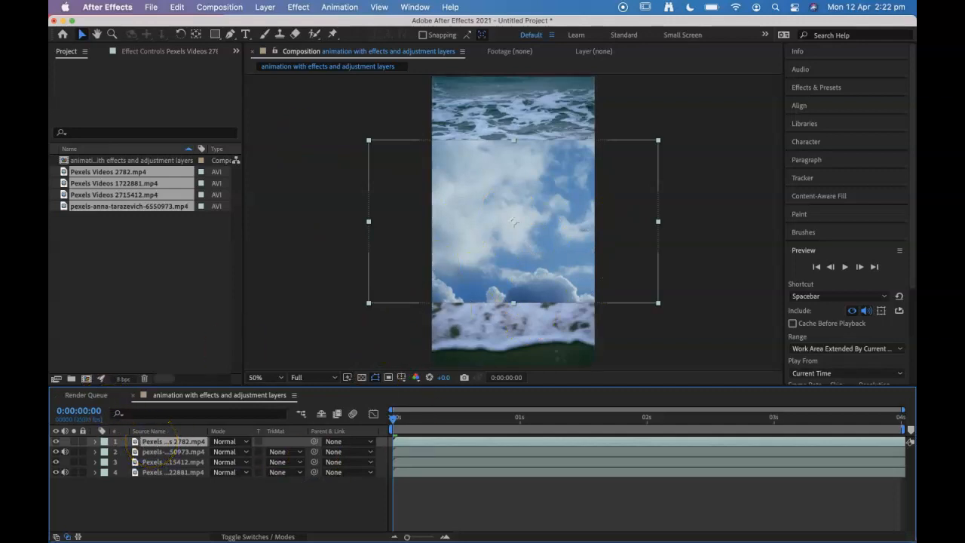
# Step: Apply the Hue/Saturation color correction effect to the Pexels Videos 2782.mp4 clouds layer
pyautogui.click(298, 7)
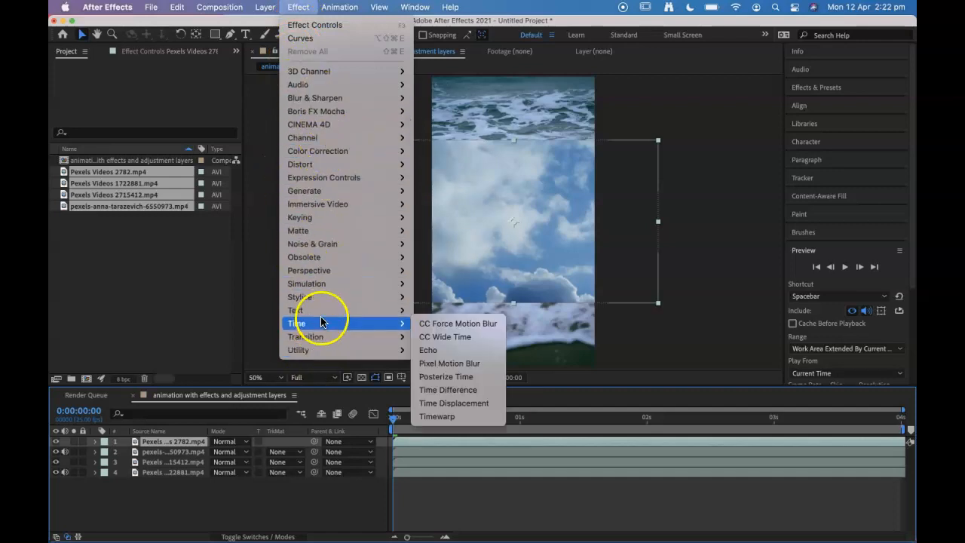
pyautogui.moveTo(327, 216)
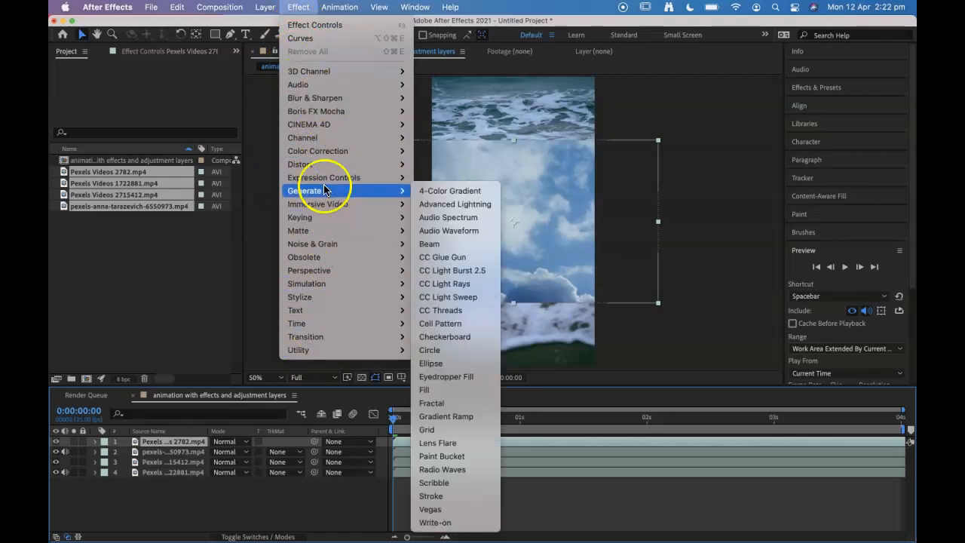
pyautogui.moveTo(324, 151)
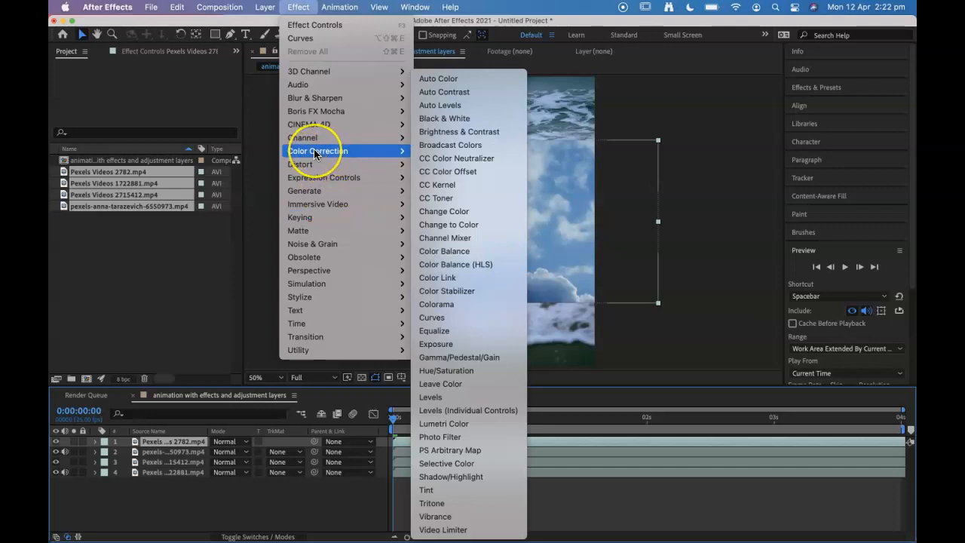
pyautogui.click(452, 371)
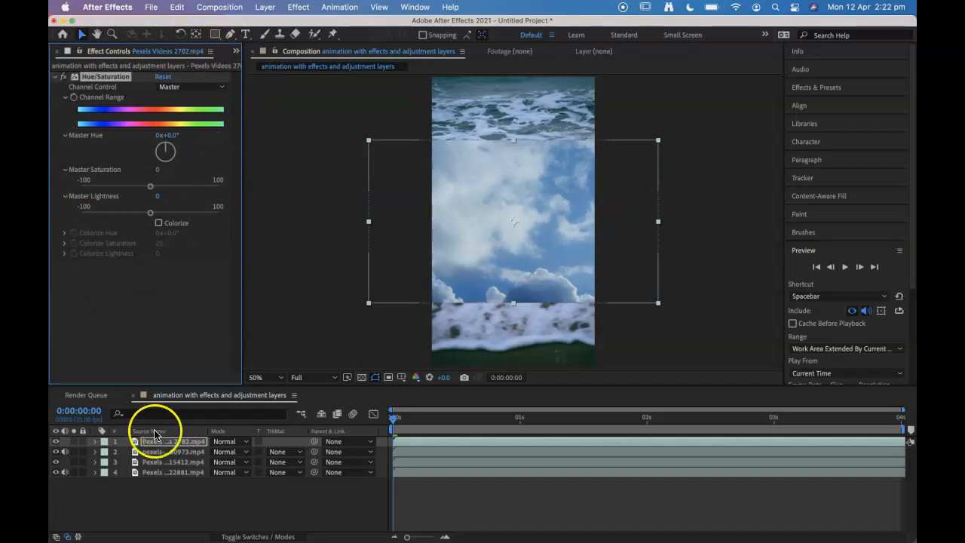
# Step: Expand the clouds layer's effects in the timeline and examine the Hue/Saturation properties
pyautogui.click(95, 441)
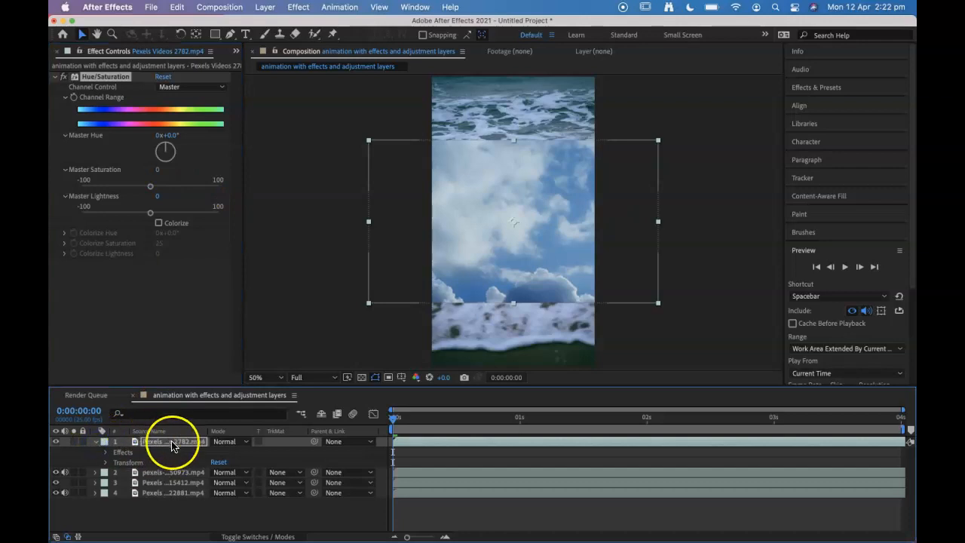
pyautogui.click(106, 452)
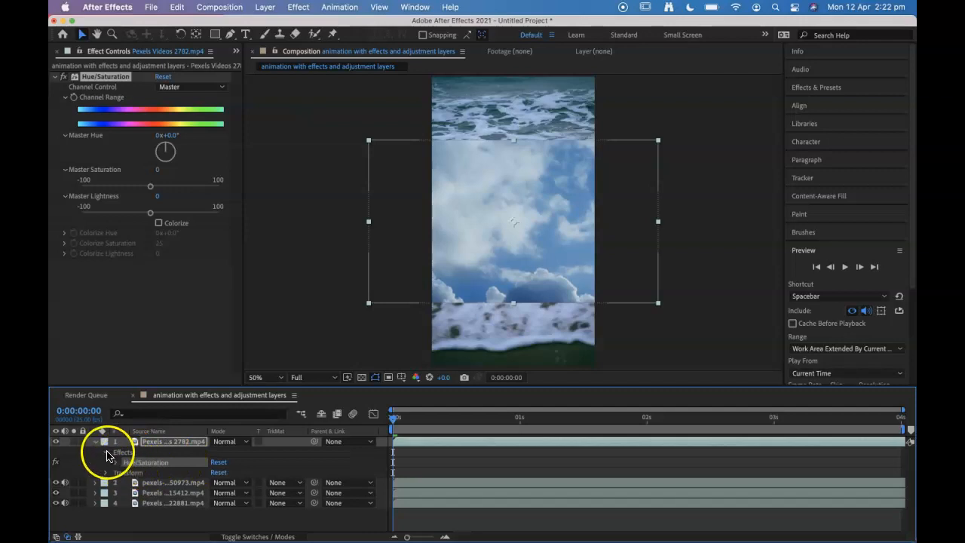
pyautogui.click(106, 453)
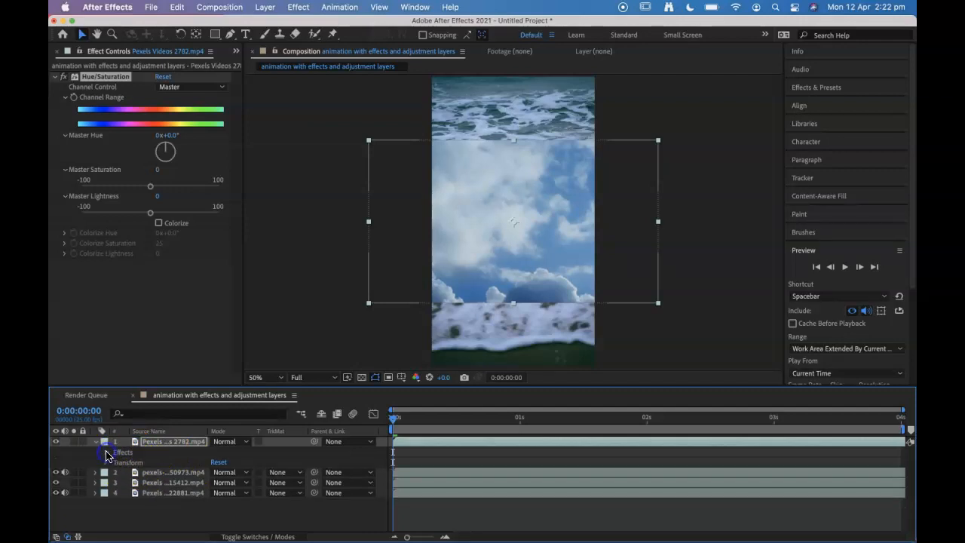
pyautogui.click(106, 452)
pyautogui.click(116, 462)
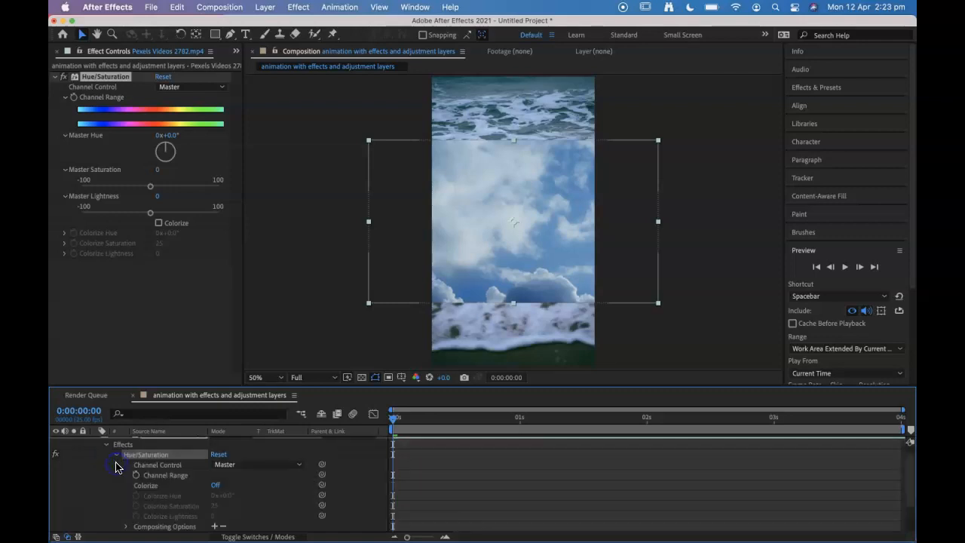
pyautogui.click(116, 462)
pyautogui.click(183, 471)
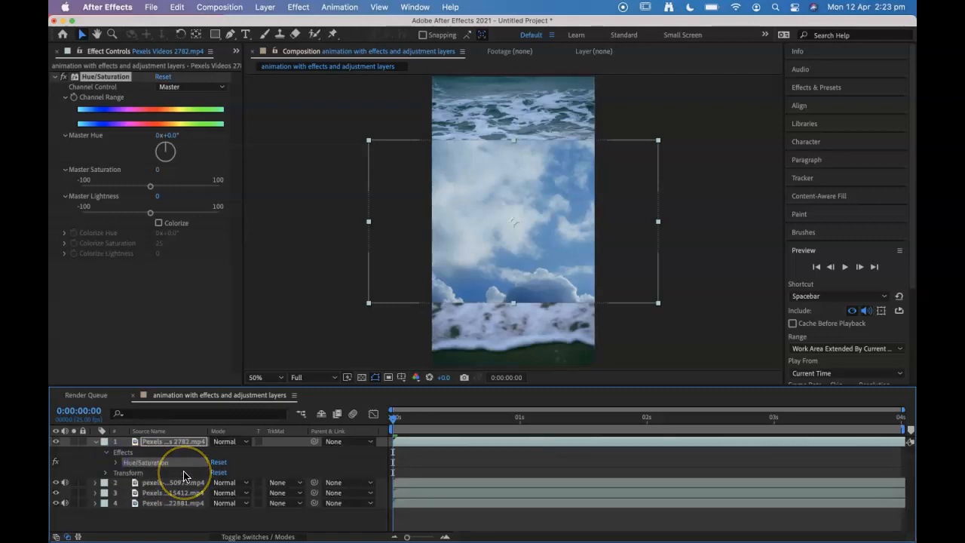
# Step: Desaturate the clouds layer by setting the Hue/Saturation effect's Master Saturation to -100
pyautogui.click(141, 455)
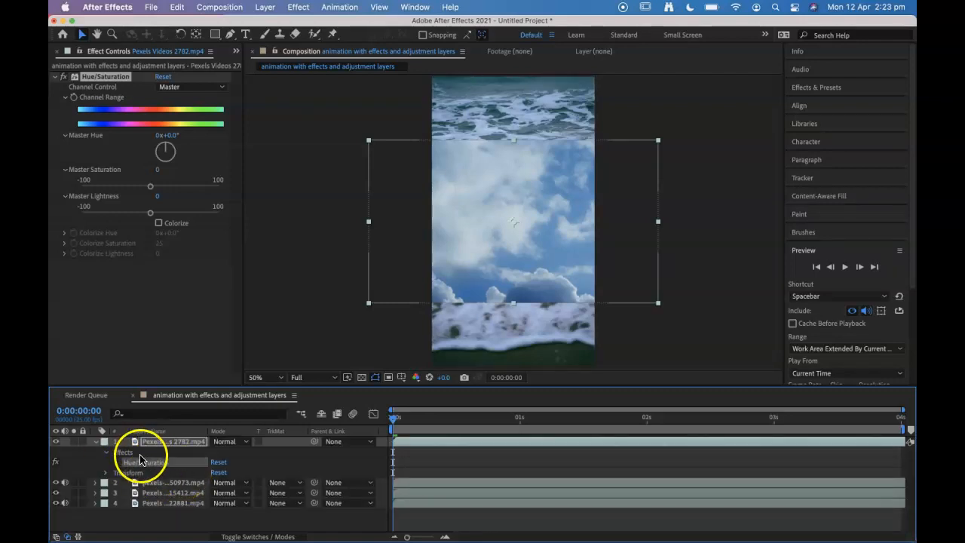
pyautogui.click(203, 196)
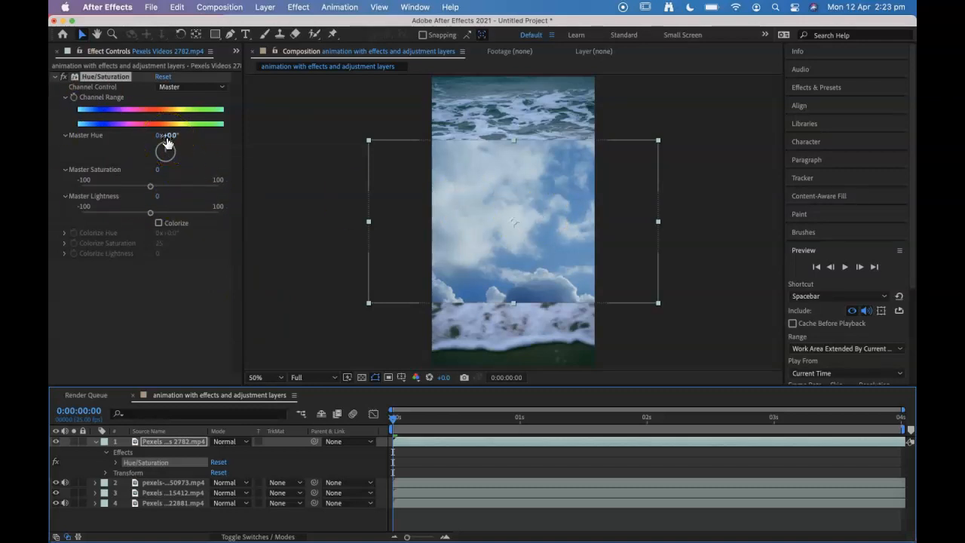
pyautogui.moveTo(150, 186); pyautogui.dragTo(81, 186)
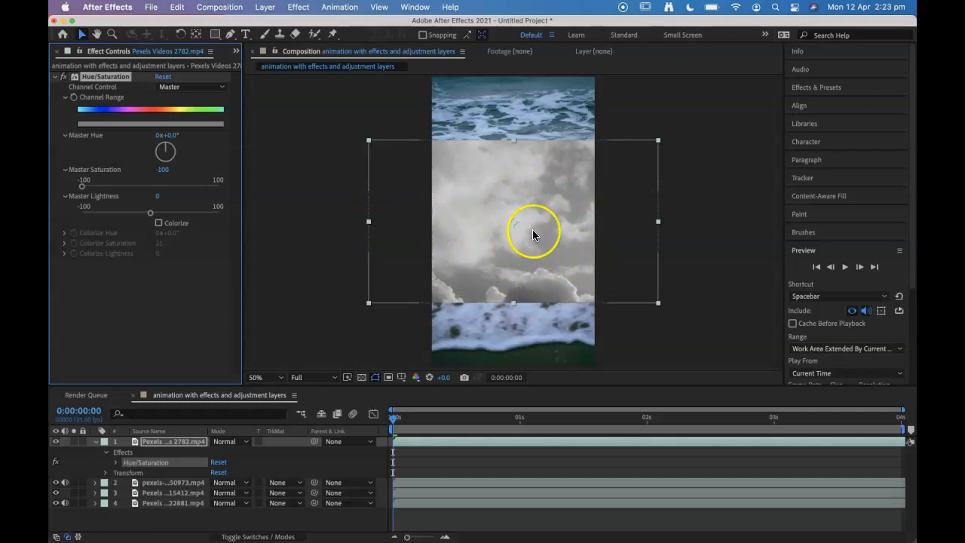
# Step: Apply a Levels effect to the clouds layer and raise its Input Black to 76 on the histogram
pyautogui.click(298, 6)
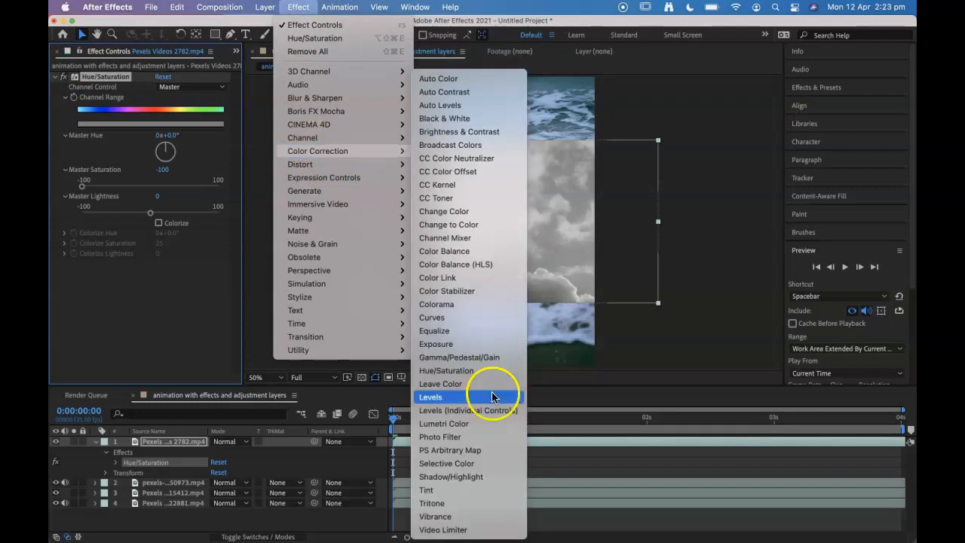
pyautogui.click(432, 397)
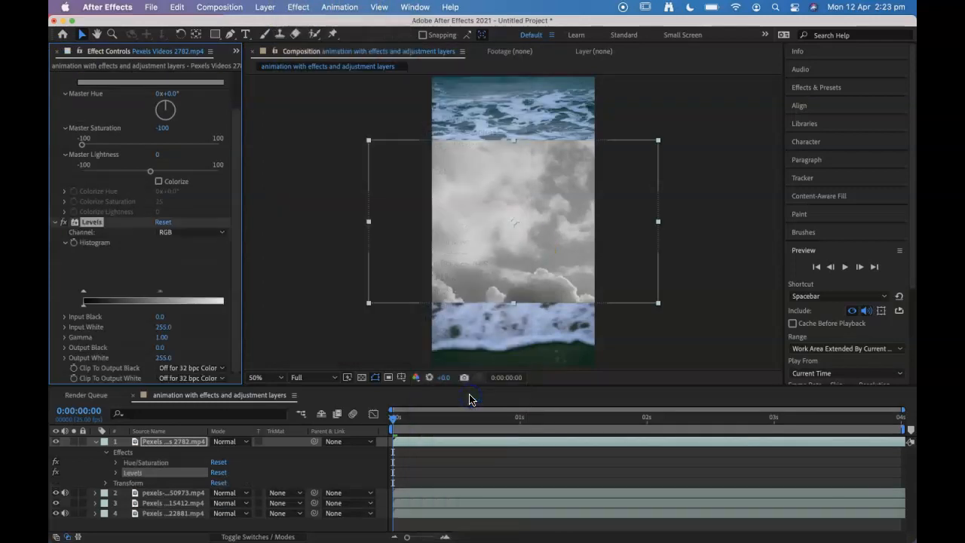
pyautogui.moveTo(242, 298); pyautogui.dragTo(264, 297)
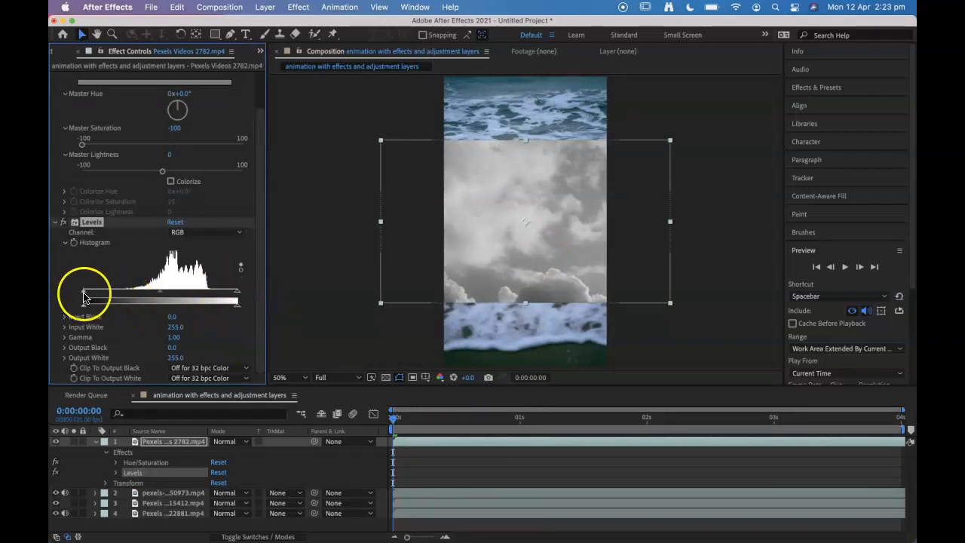
pyautogui.moveTo(84, 296); pyautogui.dragTo(130, 300)
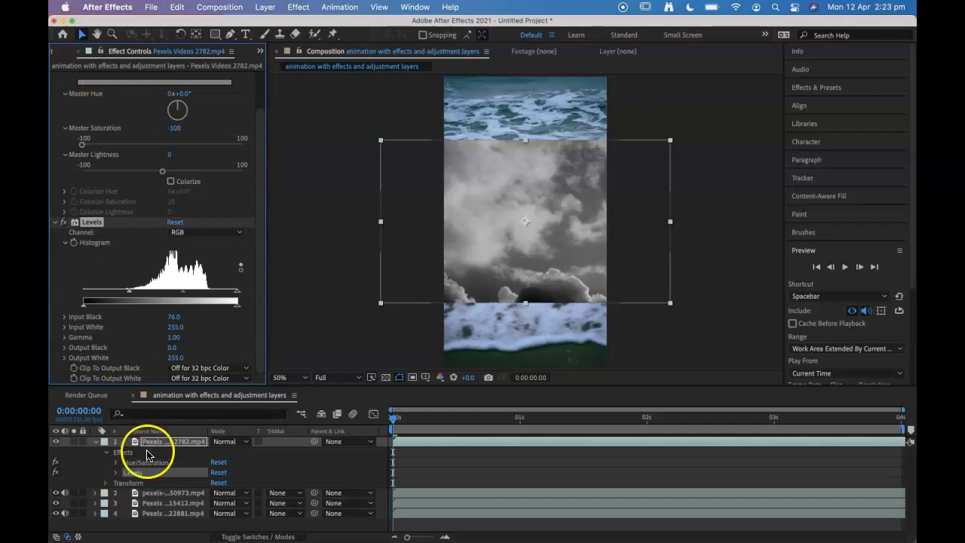
# Step: Collapse the settings of the clouds layer's Hue/Saturation and Levels effects to their headings
pyautogui.scroll(3, 113, 108)
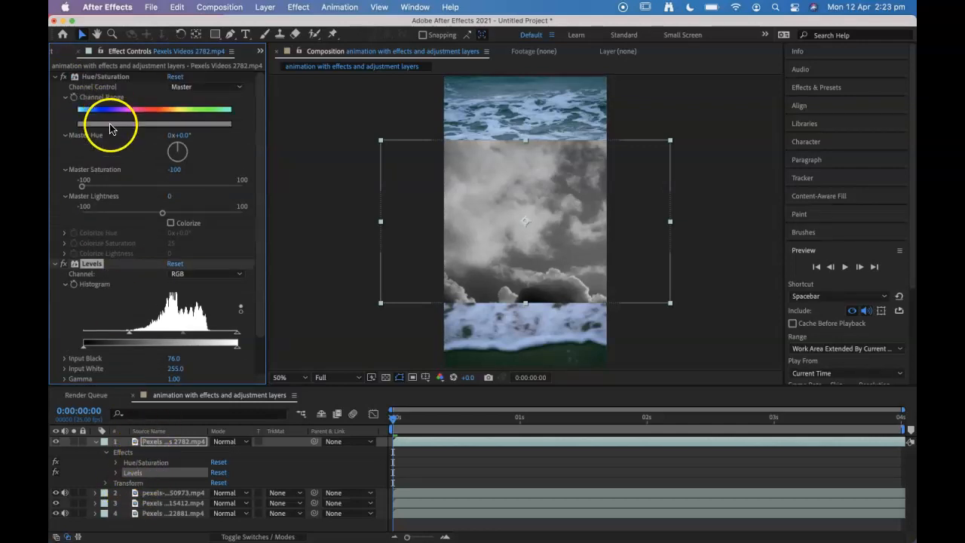
pyautogui.click(65, 97)
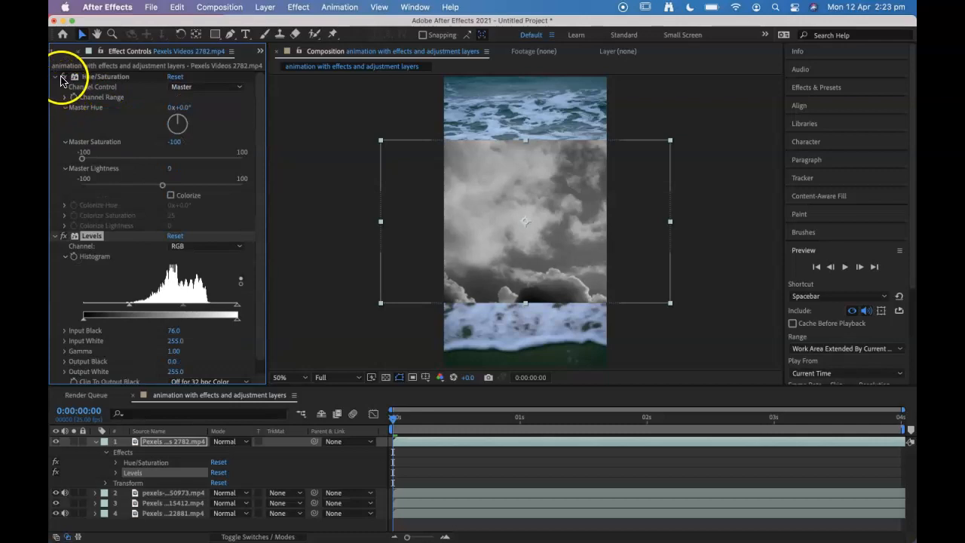
pyautogui.click(55, 77)
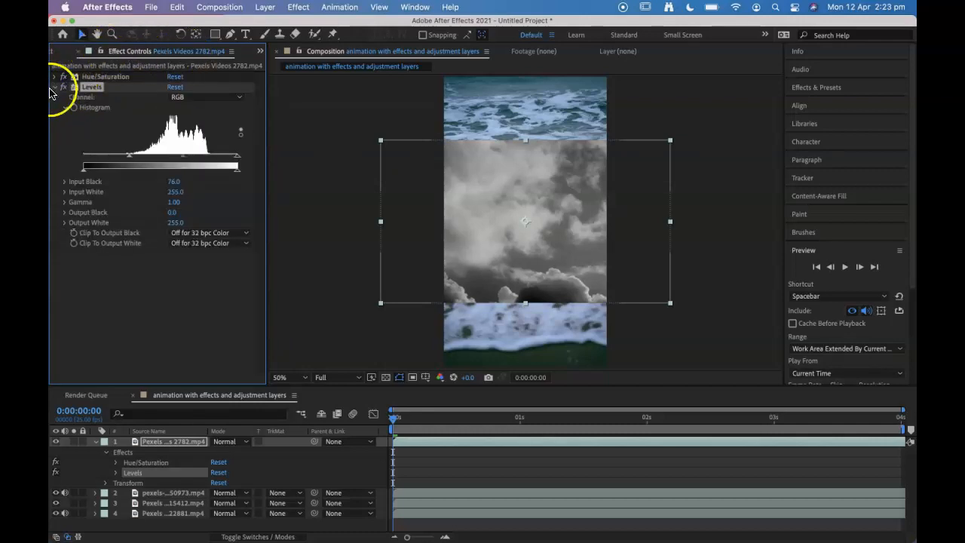
pyautogui.click(54, 87)
pyautogui.click(90, 103)
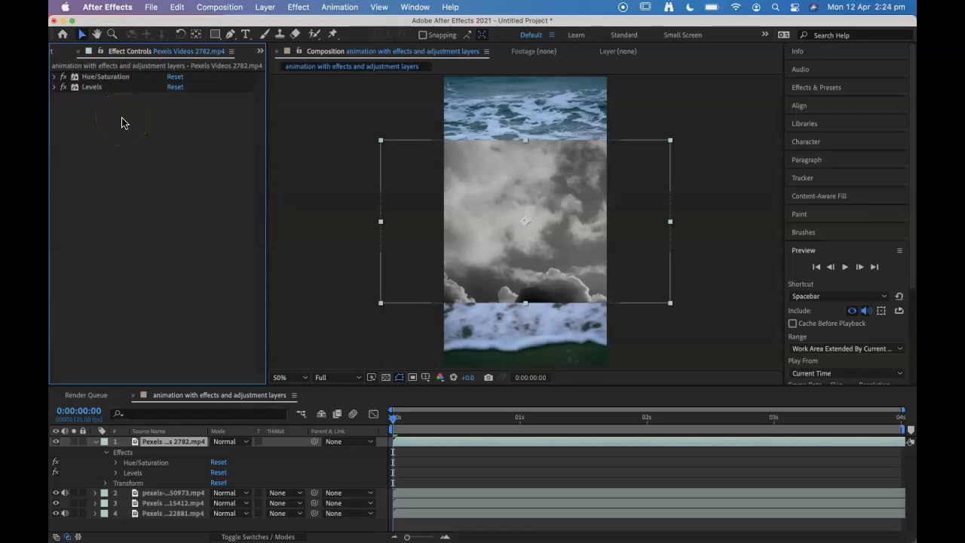
# Step: Disable and re-enable the Levels effect and the Hue/Saturation effect in turn to compare their influence on the clouds
pyautogui.click(64, 87)
pyautogui.click(64, 88)
pyautogui.click(64, 77)
pyautogui.click(64, 77)
# Step: Delete the Levels effect from the clouds layer and undo the deletion
pyautogui.click(104, 89)
pyautogui.press('Delete')
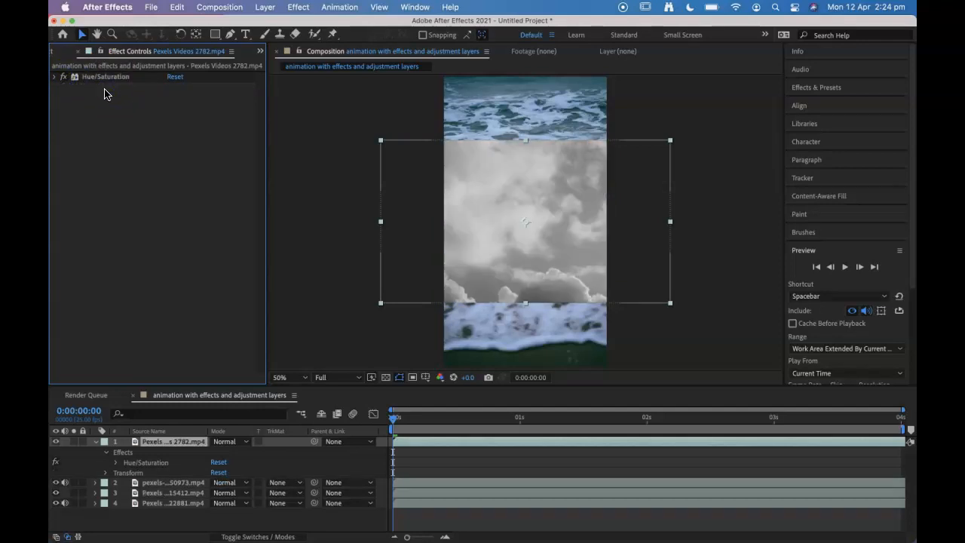
pyautogui.press('super+z')
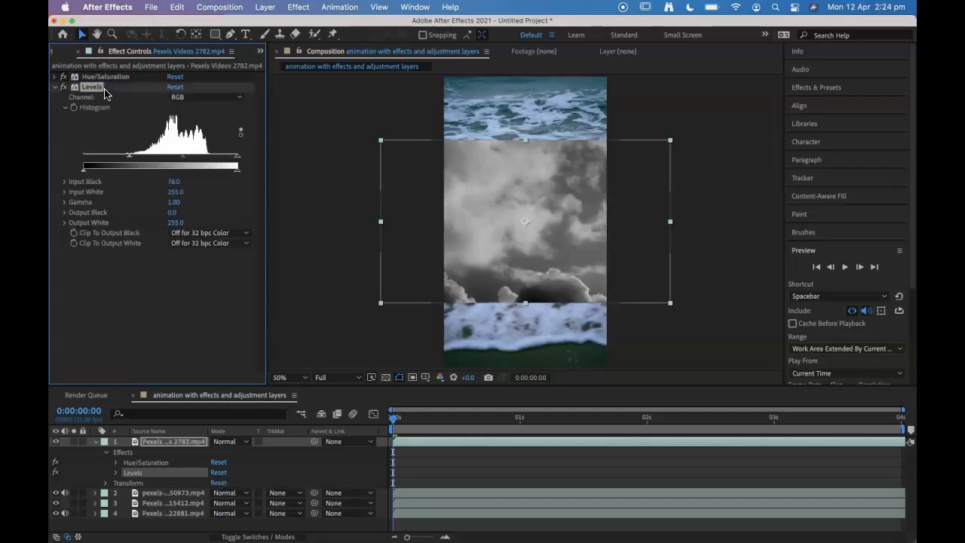
# Step: Collapse the Levels settings and move the Levels effect above Hue/Saturation in the clouds layer's effect order
pyautogui.click(55, 87)
pyautogui.moveTo(106, 92); pyautogui.dragTo(89, 77)
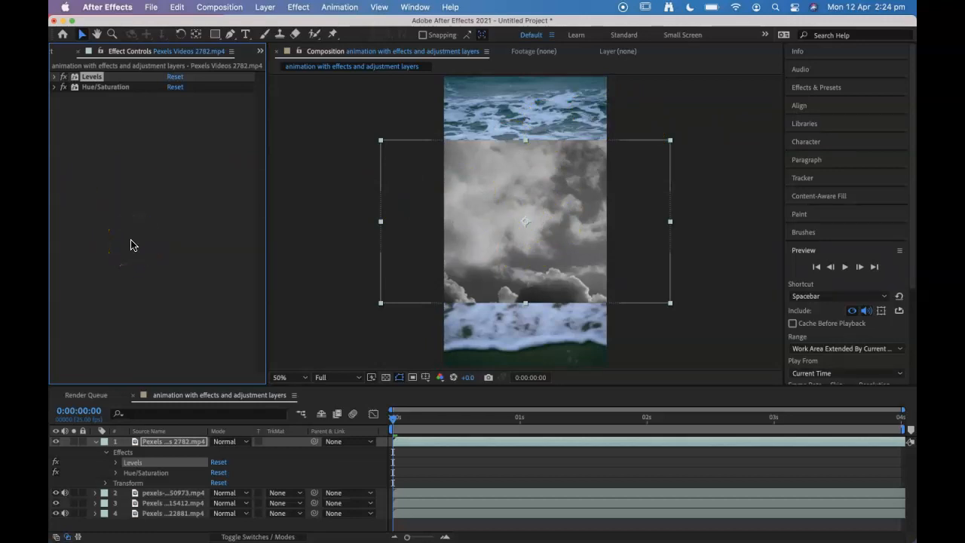
pyautogui.click(144, 119)
# Step: Apply the CC Sphere effect to the clouds layer and collapse the layer's properties in the timeline
pyautogui.click(113, 78)
pyautogui.click(300, 7)
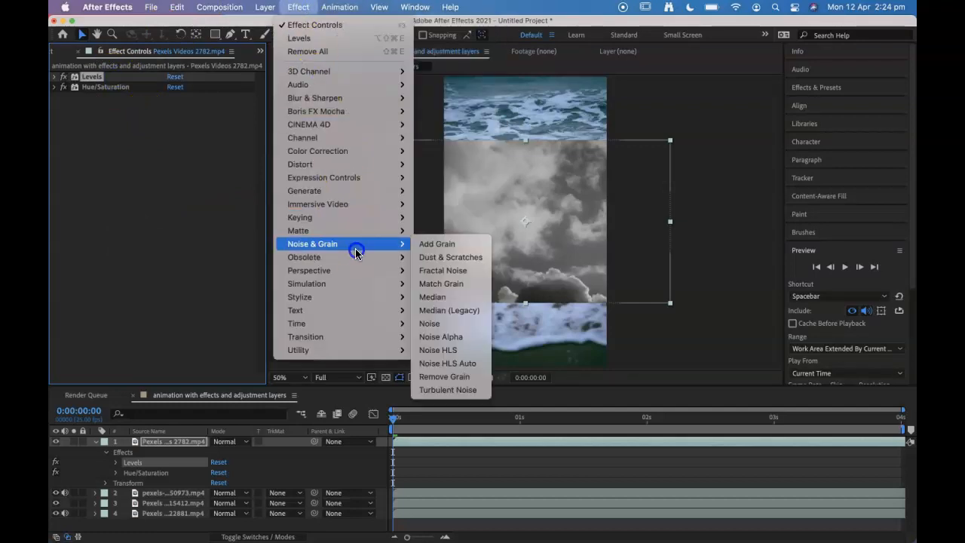
pyautogui.moveTo(355, 273)
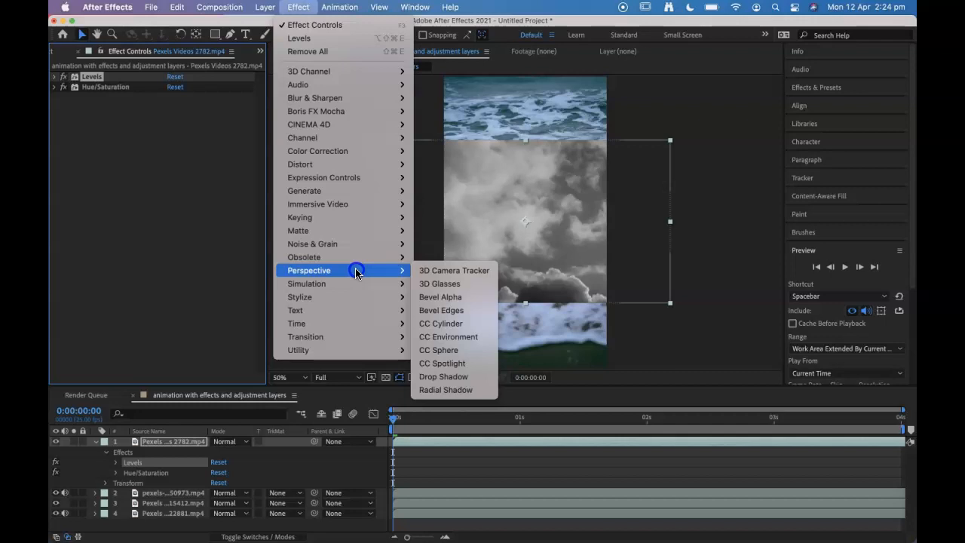
pyautogui.moveTo(351, 248)
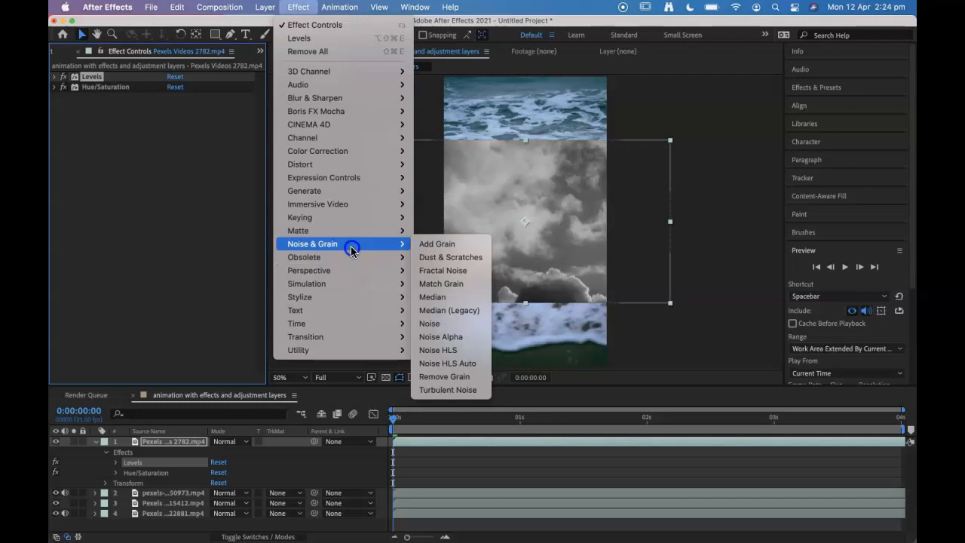
pyautogui.moveTo(343, 167)
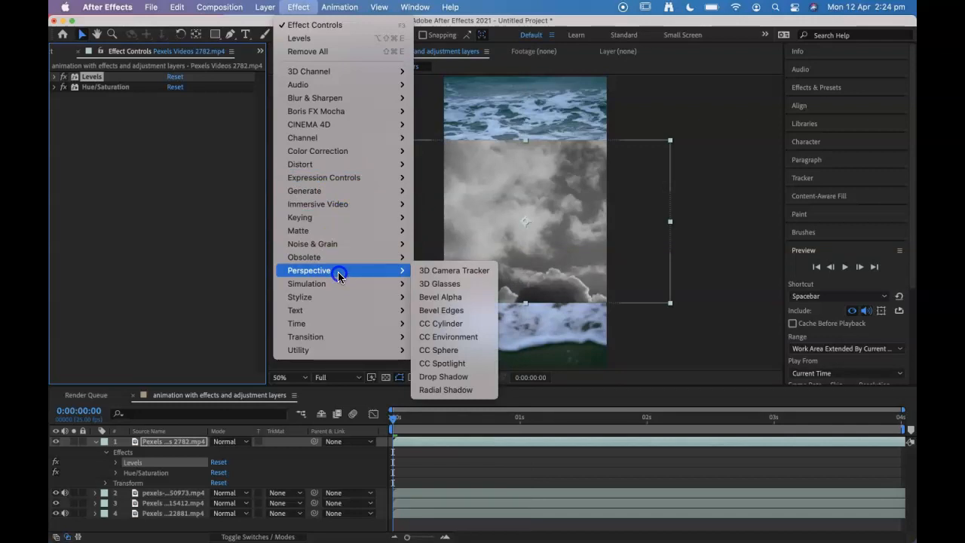
pyautogui.click(441, 351)
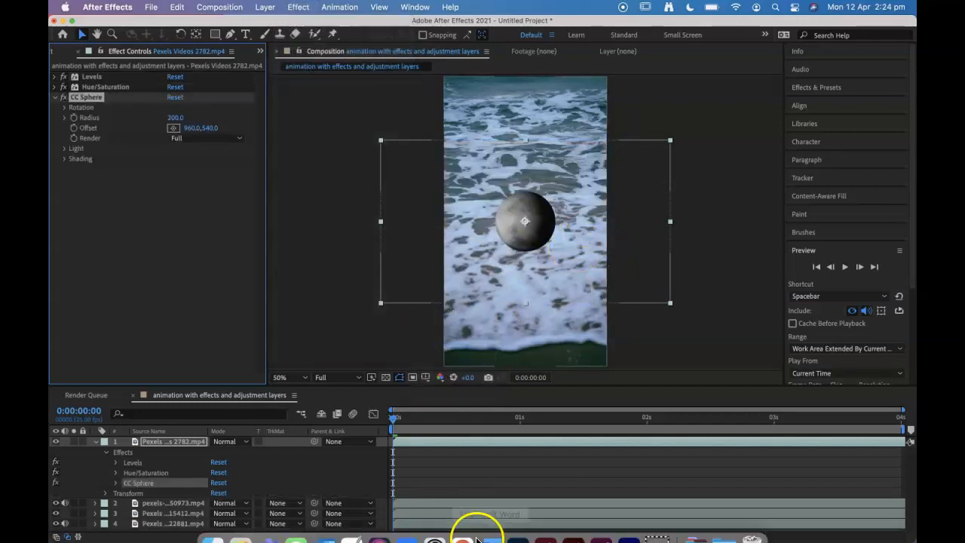
pyautogui.click(96, 442)
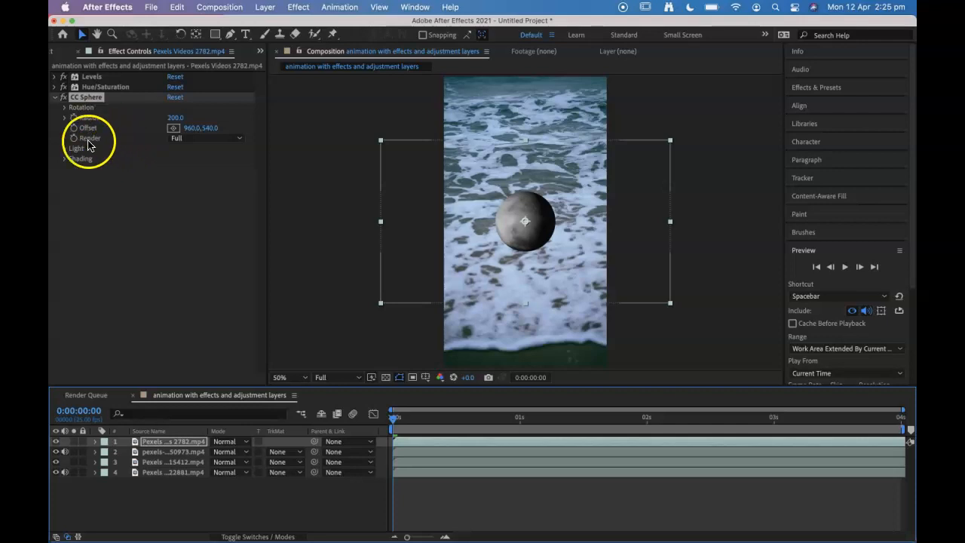
# Step: Try a different X rotation for the CC Sphere effect, undo it and collapse the rotation settings
pyautogui.click(66, 107)
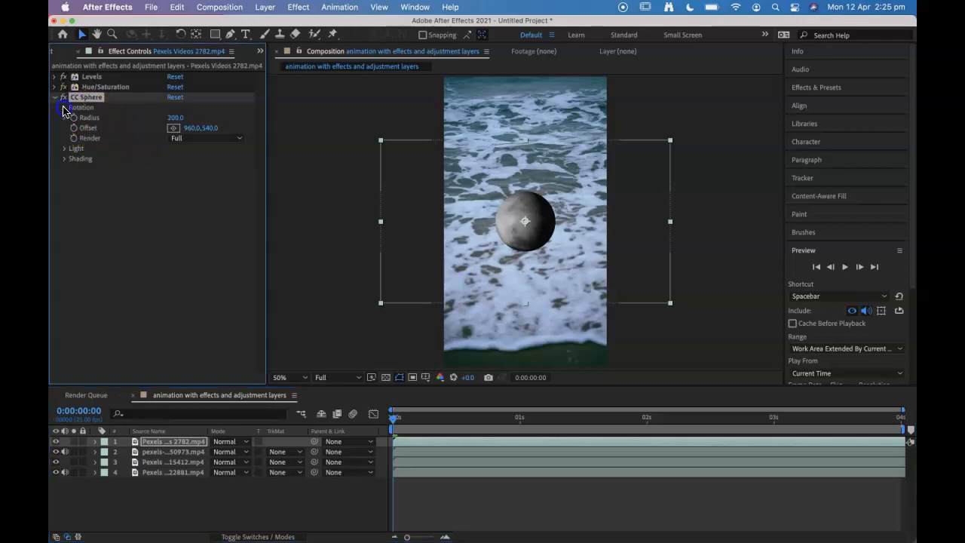
pyautogui.moveTo(178, 132); pyautogui.dragTo(189, 145)
pyautogui.press('super+z')
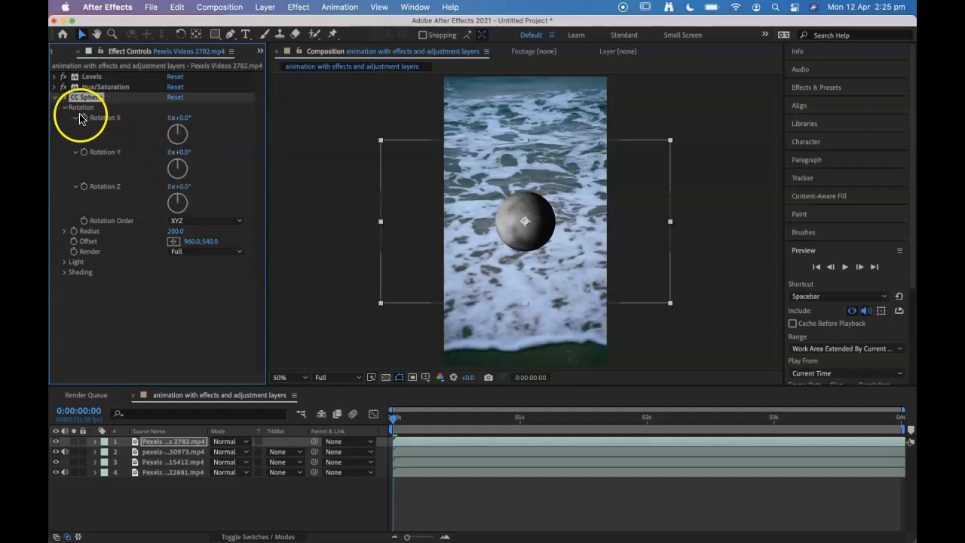
pyautogui.click(65, 110)
# Step: Set the CC Sphere radius to 225, raise its light intensity slightly, and collapse the effect's settings
pyautogui.moveTo(174, 118)
pyautogui.mouseDown()
pyautogui.moveTo(225, 125)
pyautogui.moveTo(194, 128)
pyautogui.moveTo(213, 134)
pyautogui.mouseUp()
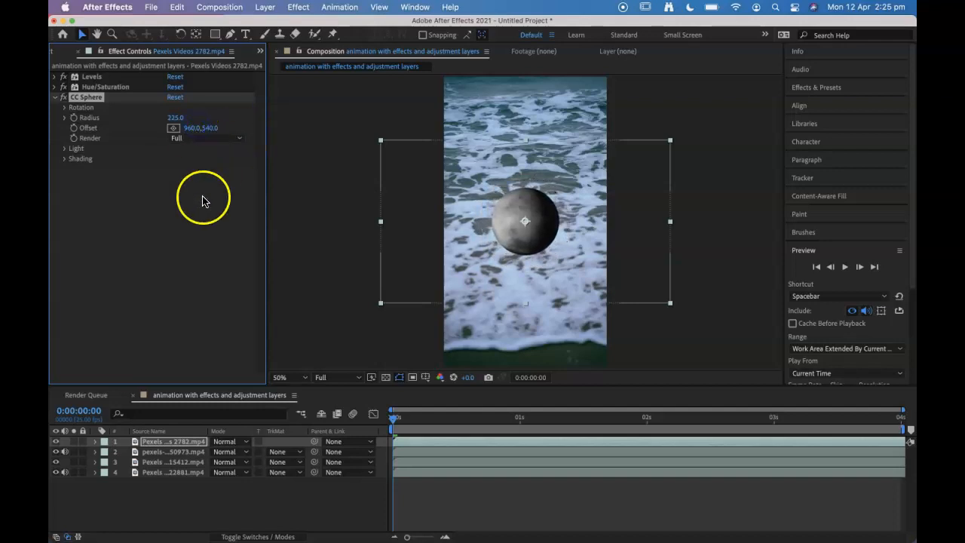
pyautogui.click(64, 150)
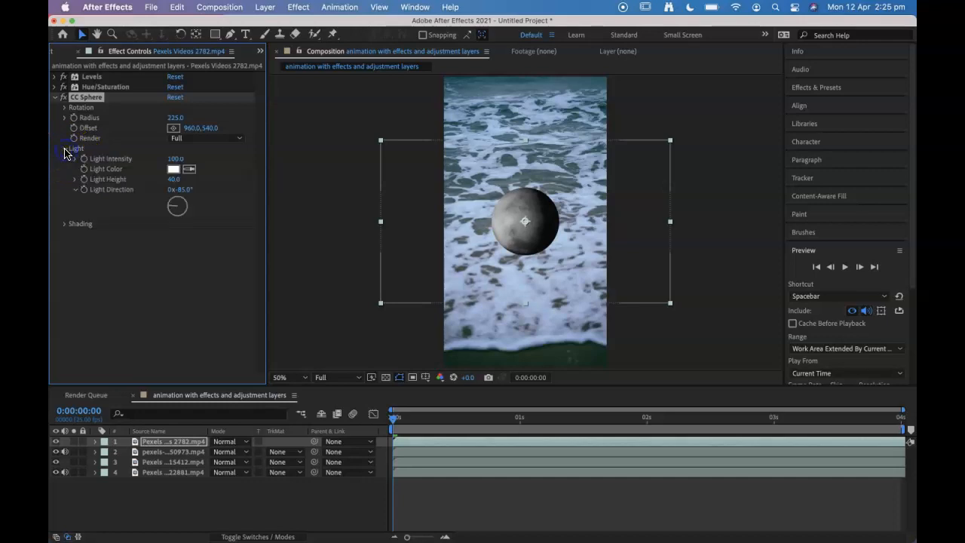
pyautogui.moveTo(173, 160); pyautogui.dragTo(188, 159)
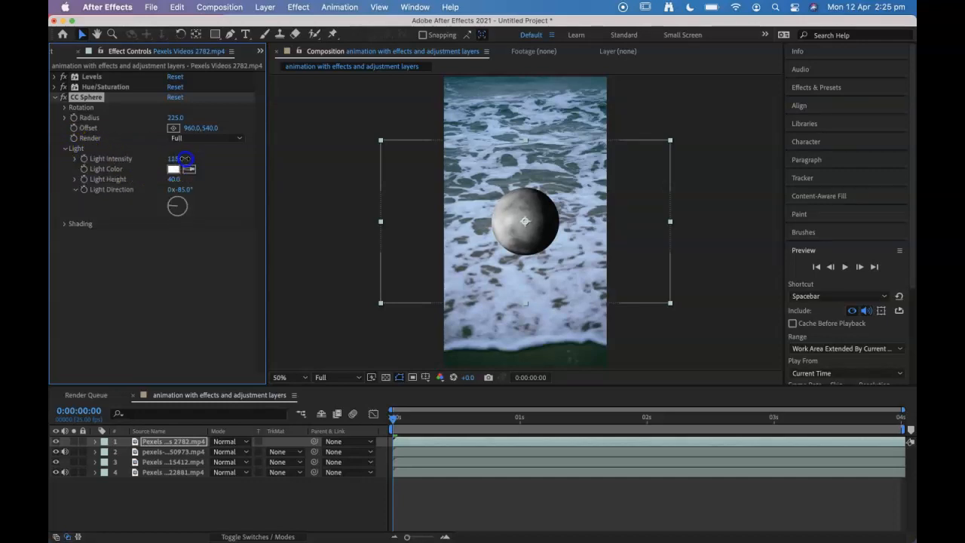
pyautogui.click(64, 148)
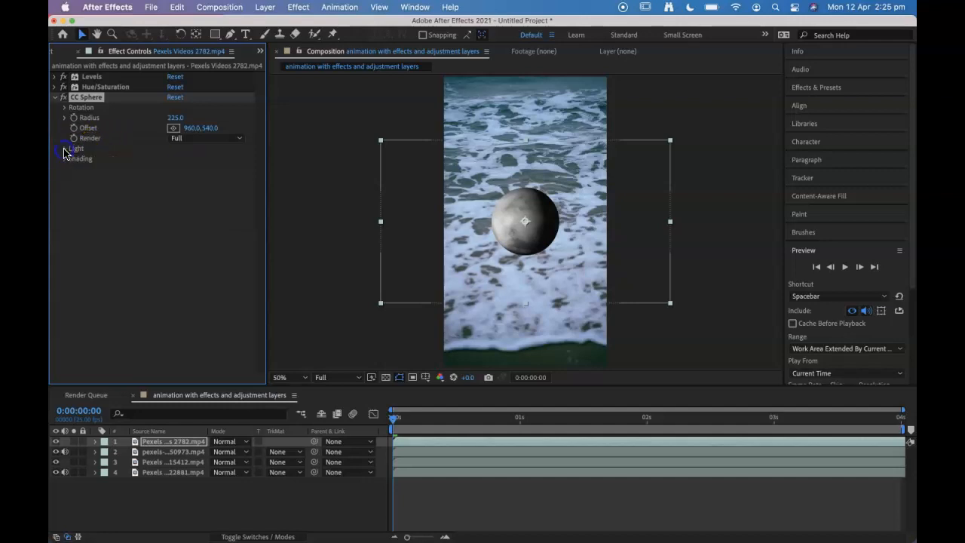
pyautogui.click(60, 98)
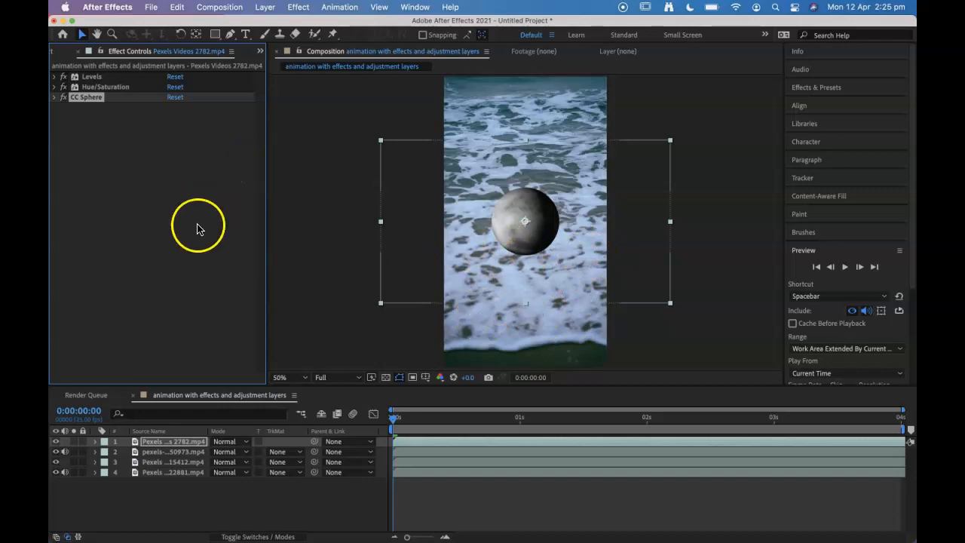
# Step: Rename the clouds layer "ball" and toggle its visibility off and on to check it
pyautogui.click(162, 441)
pyautogui.press('Return')
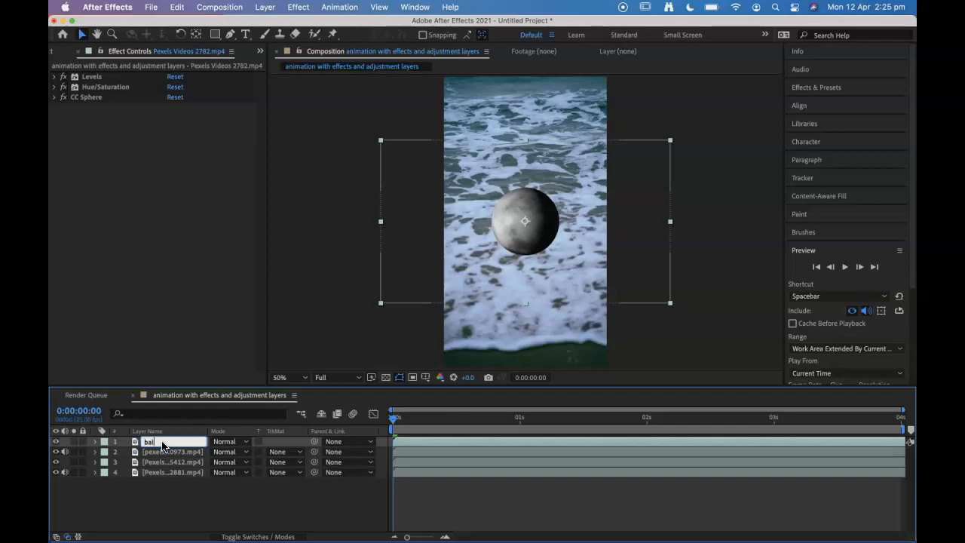
pyautogui.click(75, 517)
pyautogui.click(156, 442)
pyautogui.click(55, 442)
pyautogui.click(55, 442)
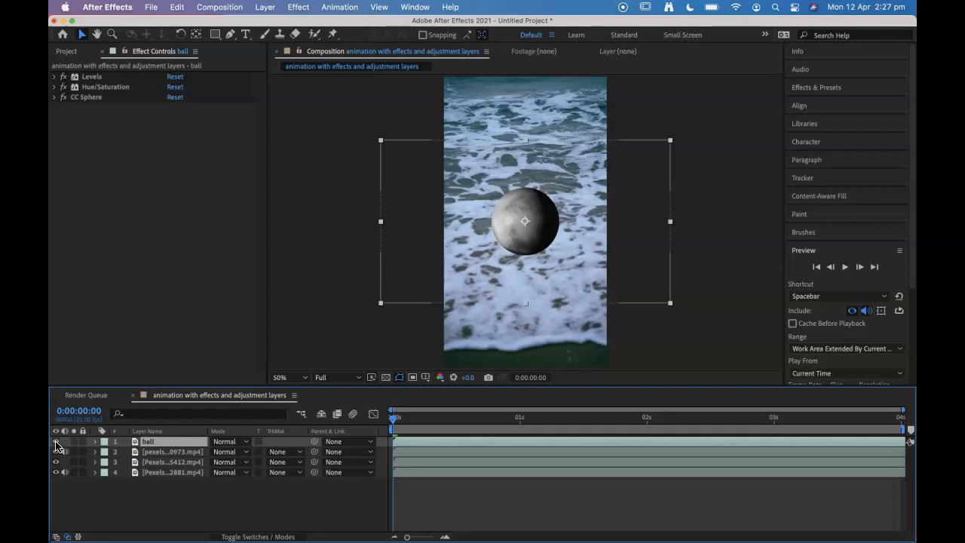
# Step: Rename the second layer "ring 1" and the third layer "ring 2"
pyautogui.click(163, 453)
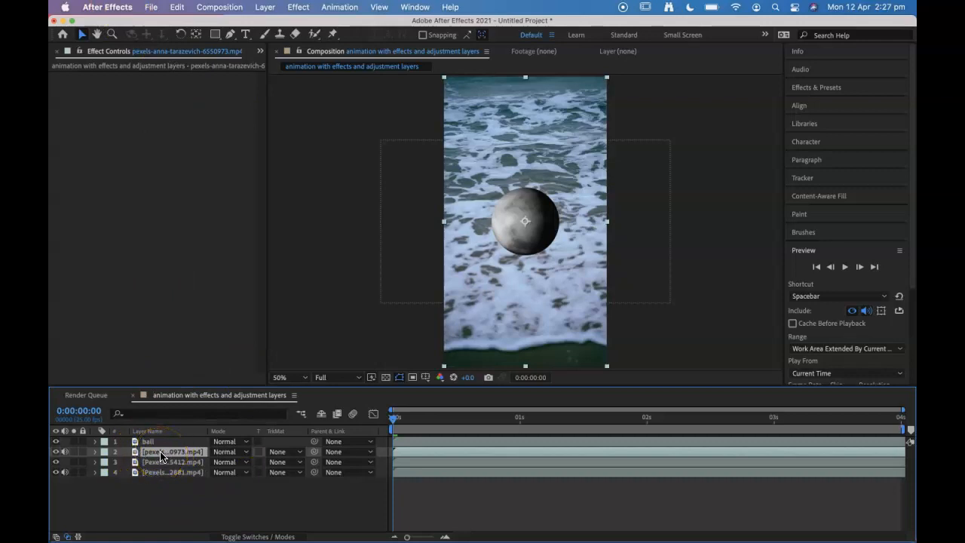
pyautogui.press('Return')
pyautogui.click(159, 465)
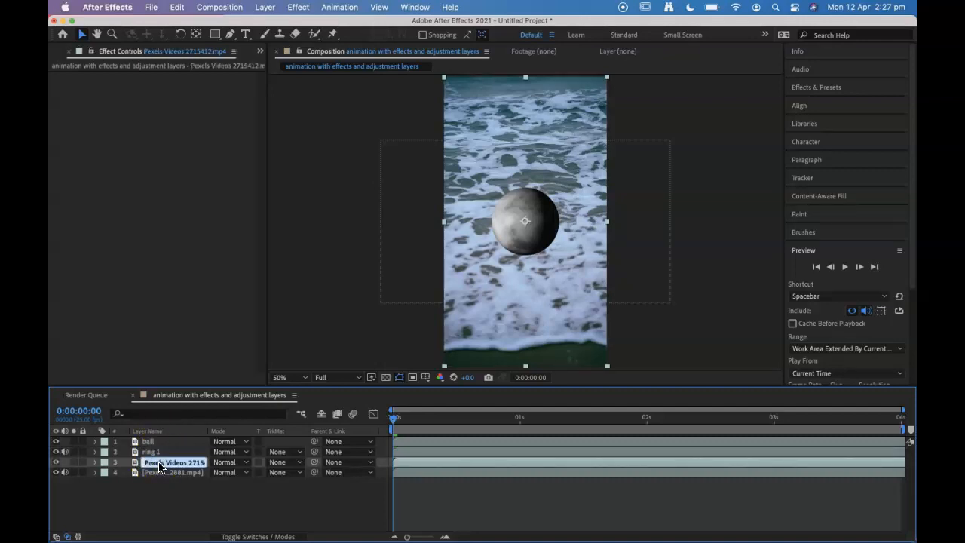
pyautogui.write('ring 2')
pyautogui.click(159, 499)
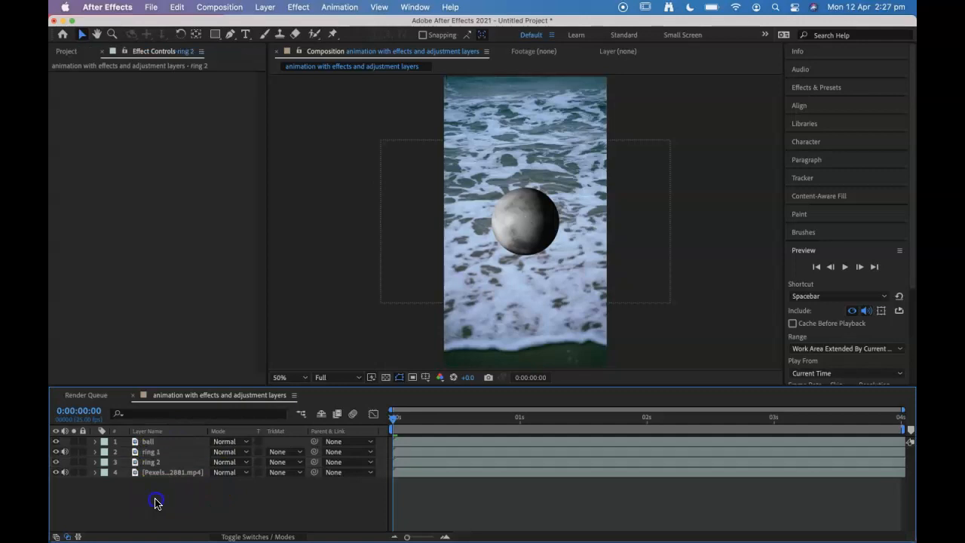
# Step: Hide the ball layer and draw a circular Ellipse mask, slightly larger than the ball, from the centre of the ring 1 layer
pyautogui.click(154, 451)
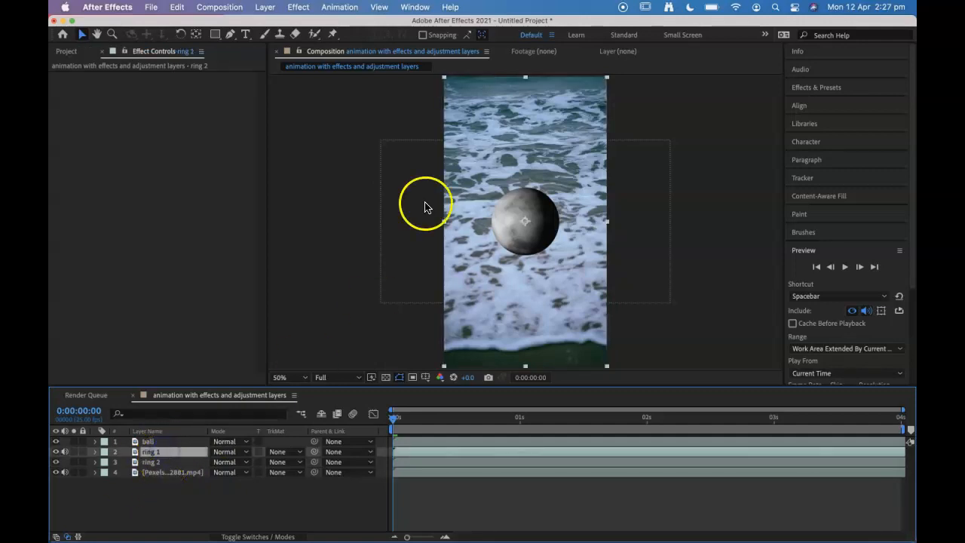
pyautogui.moveTo(215, 33); pyautogui.dragTo(270, 65)
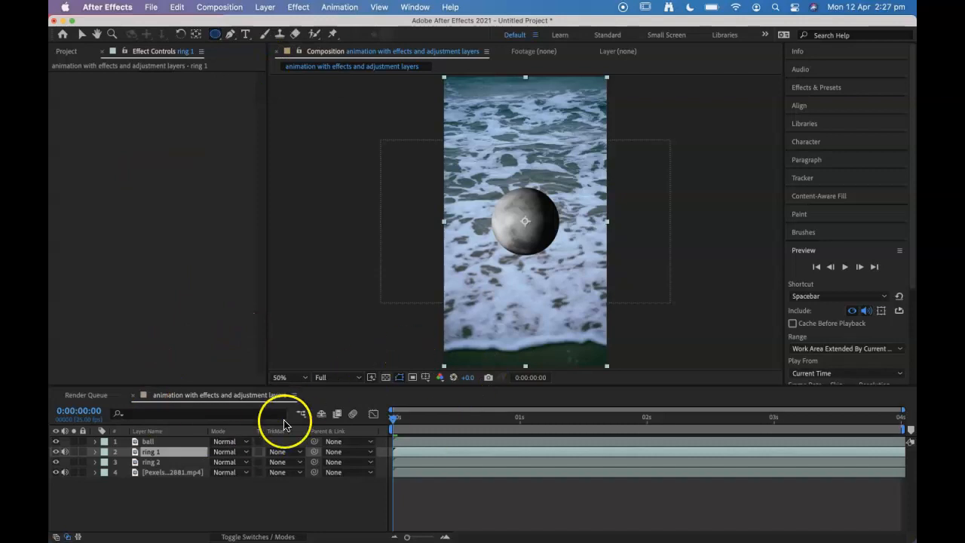
pyautogui.click(55, 442)
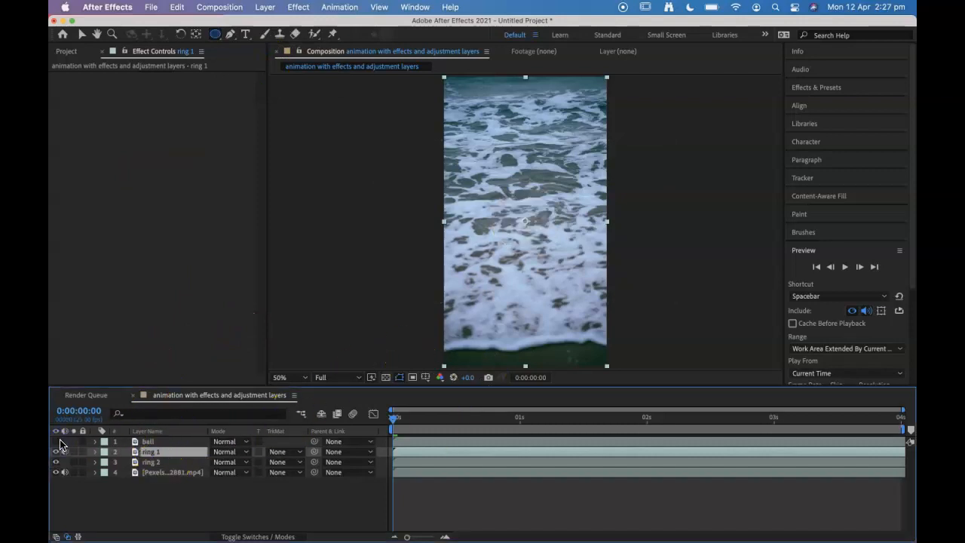
pyautogui.click(151, 453)
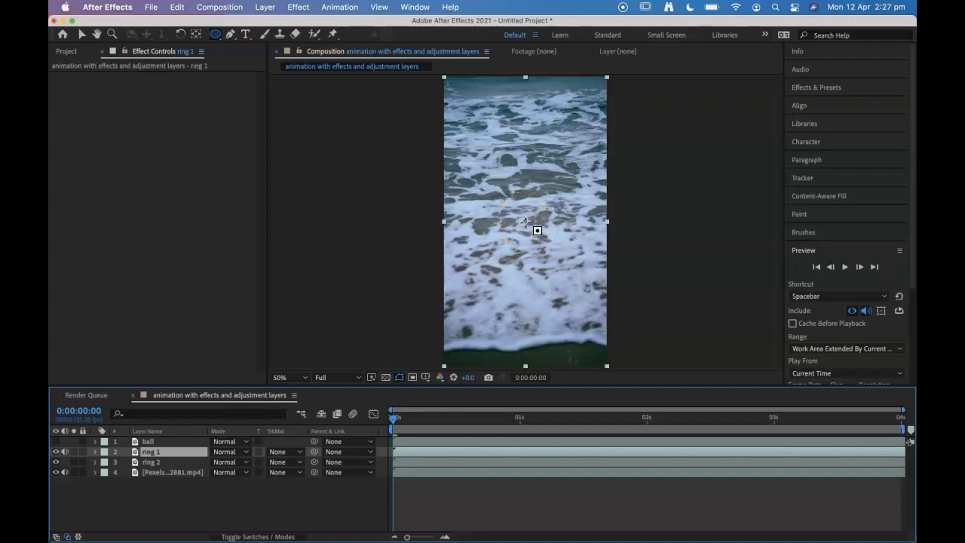
pyautogui.moveTo(525, 221); pyautogui.dragTo(559, 266)
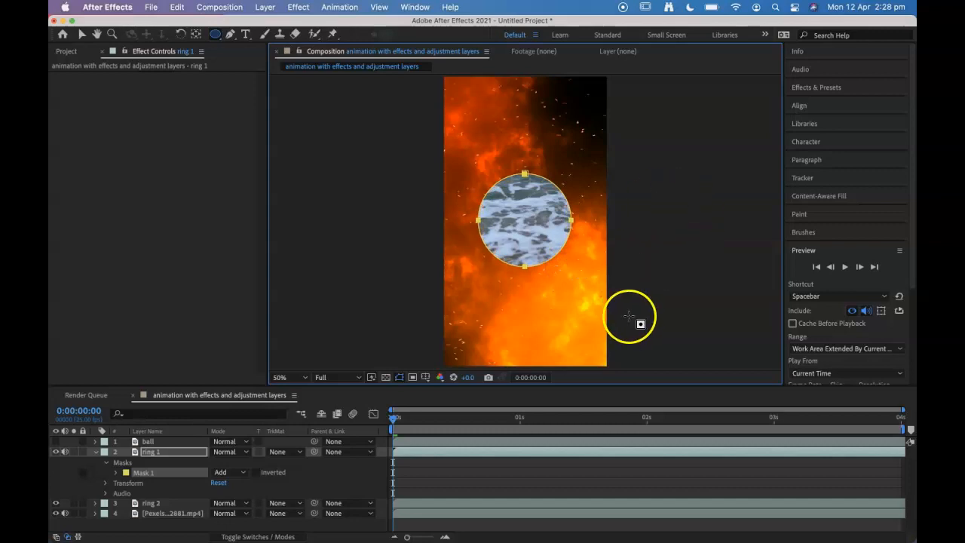
# Step: Return to the Selection tool, deselect the mask, show the ball layer again and collapse ring 1's properties
pyautogui.click(80, 36)
pyautogui.click(368, 214)
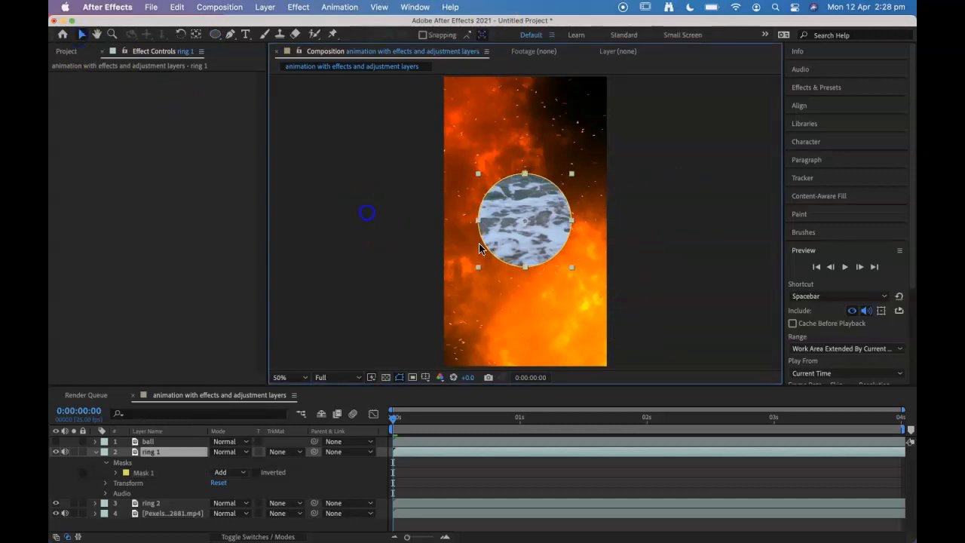
pyautogui.click(55, 441)
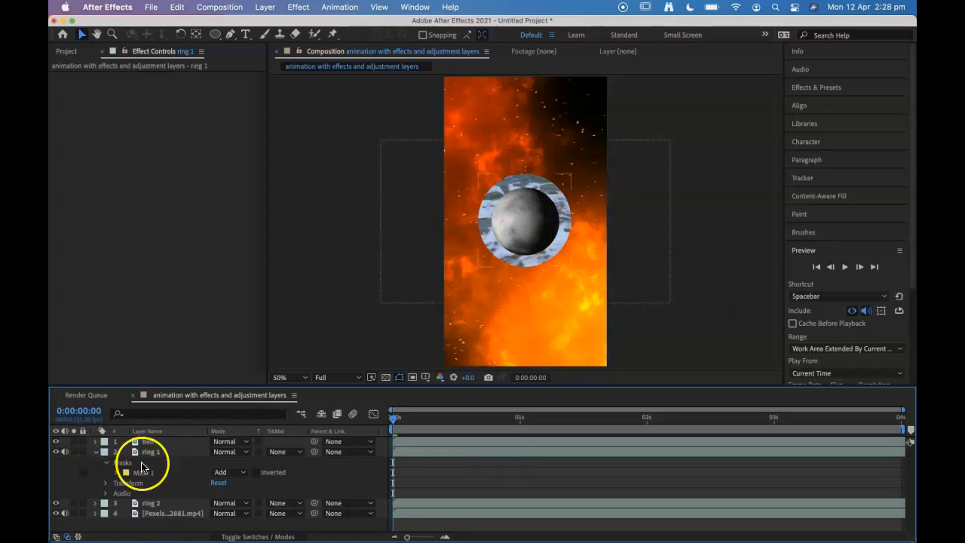
pyautogui.click(94, 453)
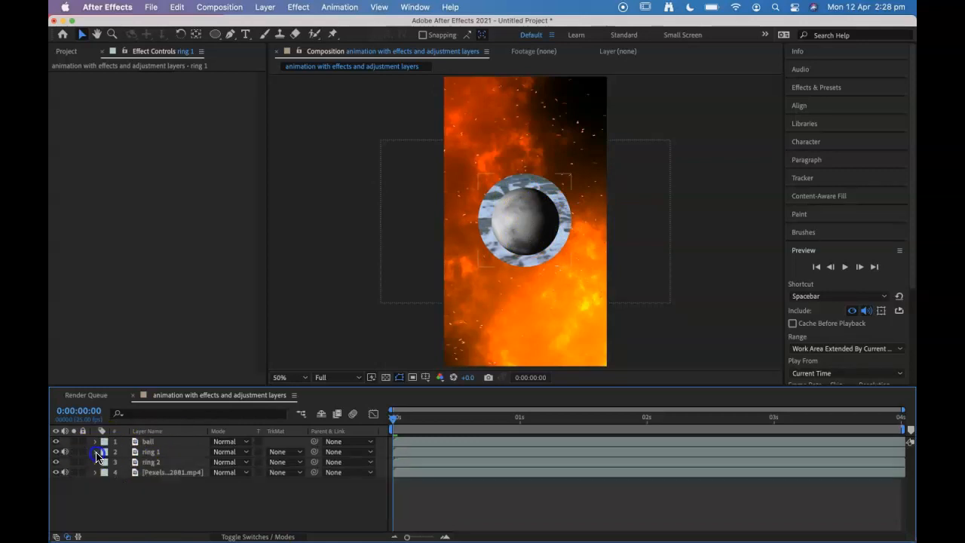
# Step: Apply the Tint color correction effect to the ring 1 layer
pyautogui.click(158, 453)
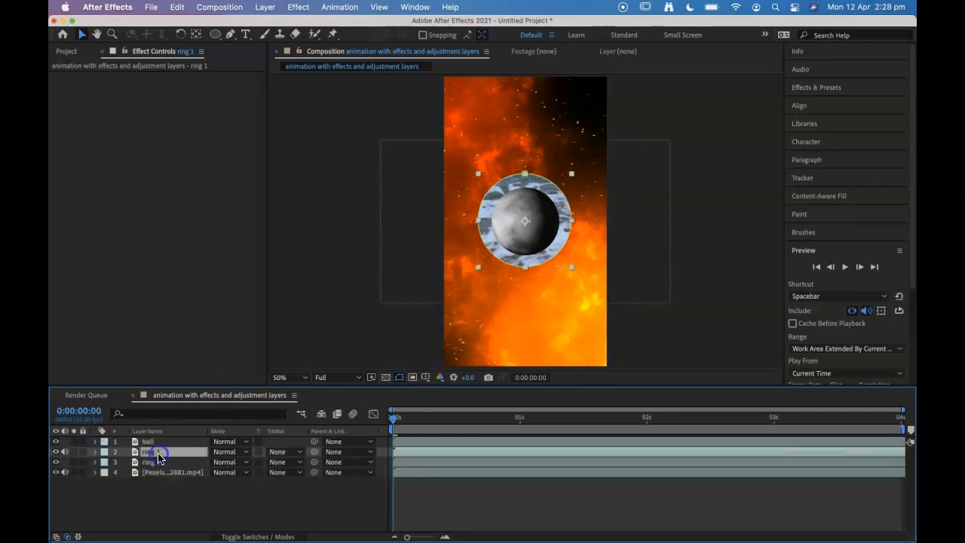
pyautogui.click(305, 9)
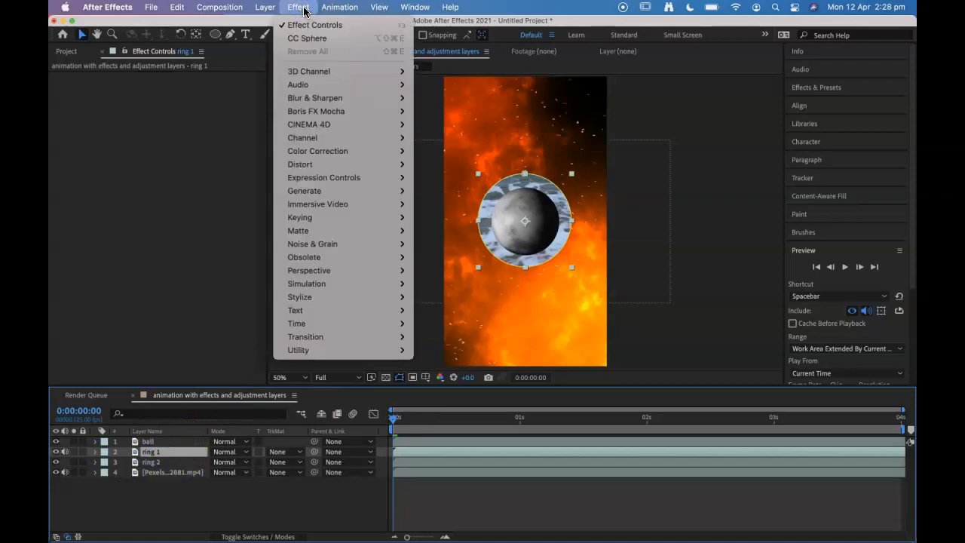
pyautogui.click(304, 10)
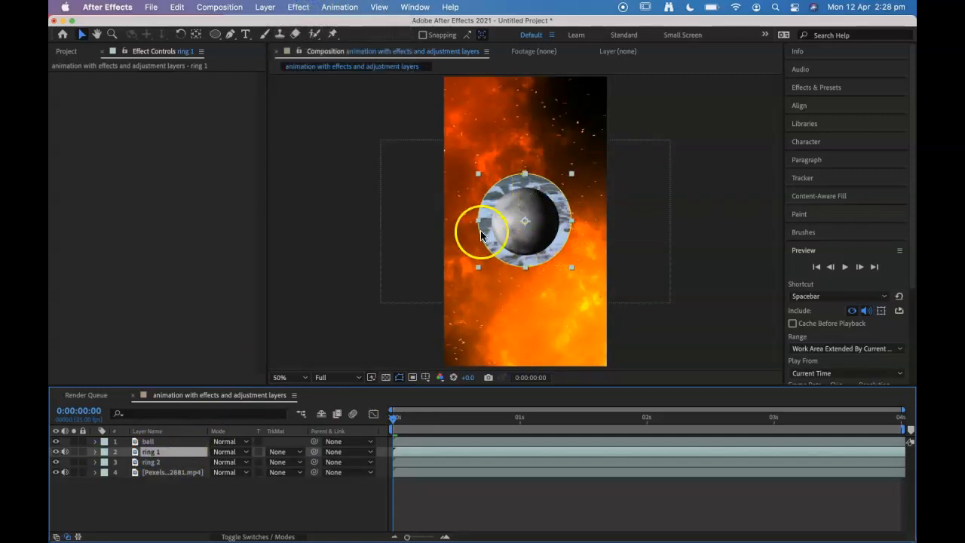
pyautogui.click(295, 7)
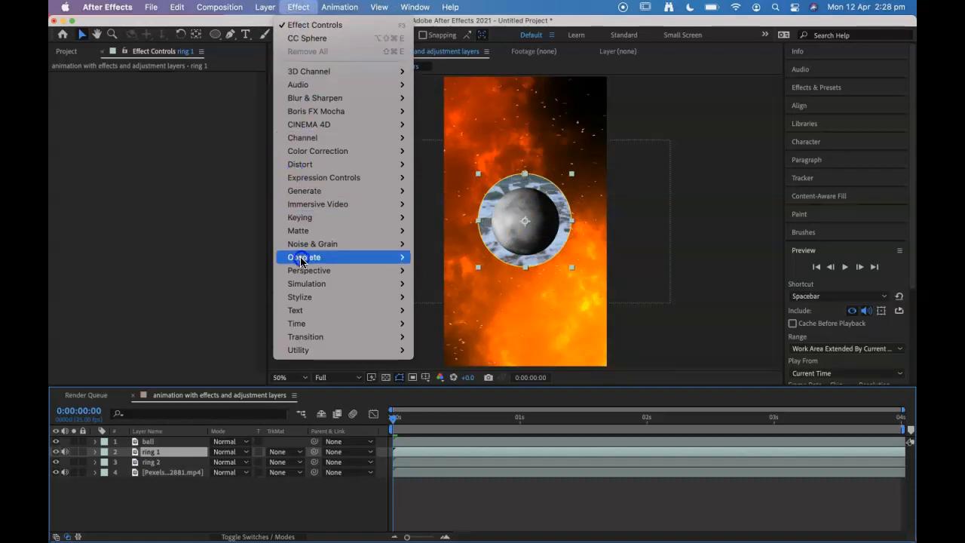
pyautogui.moveTo(309, 251)
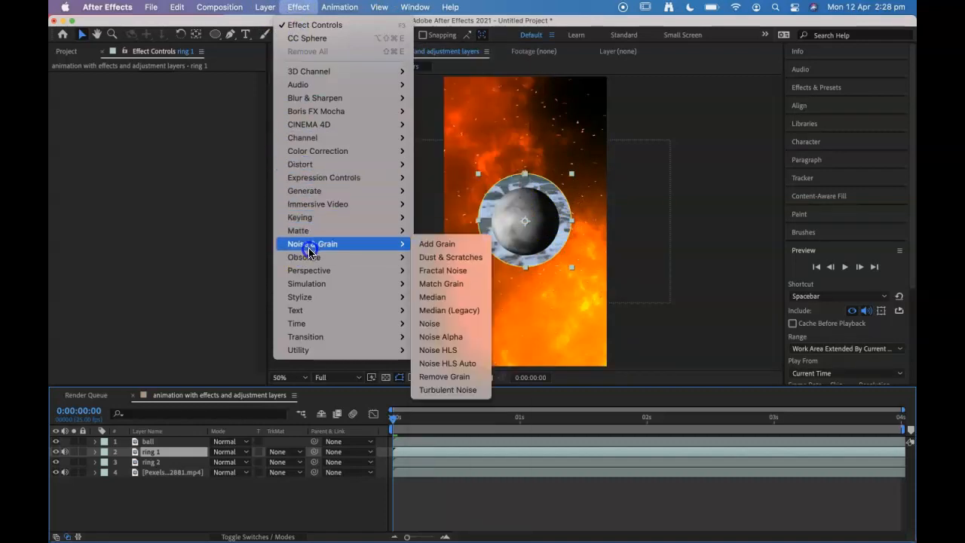
pyautogui.moveTo(307, 151)
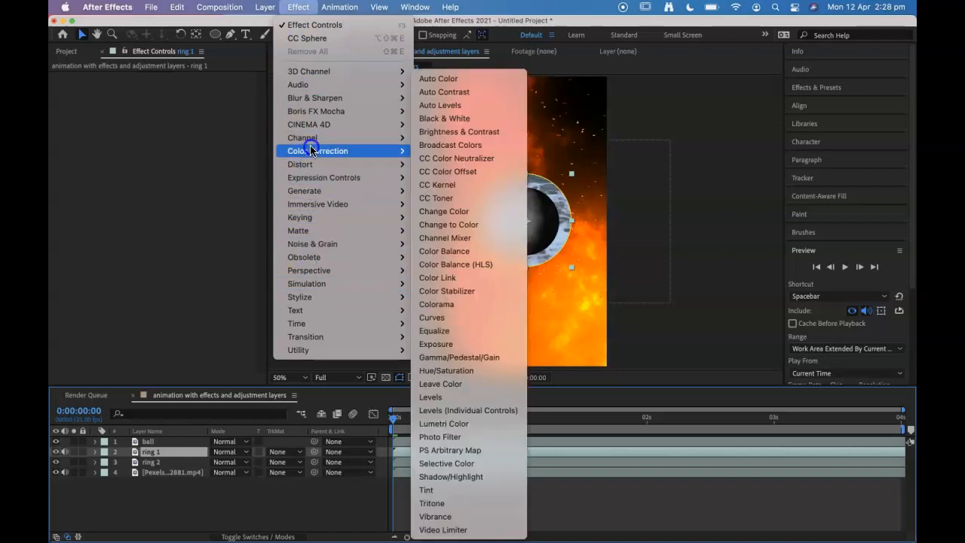
pyautogui.click(442, 491)
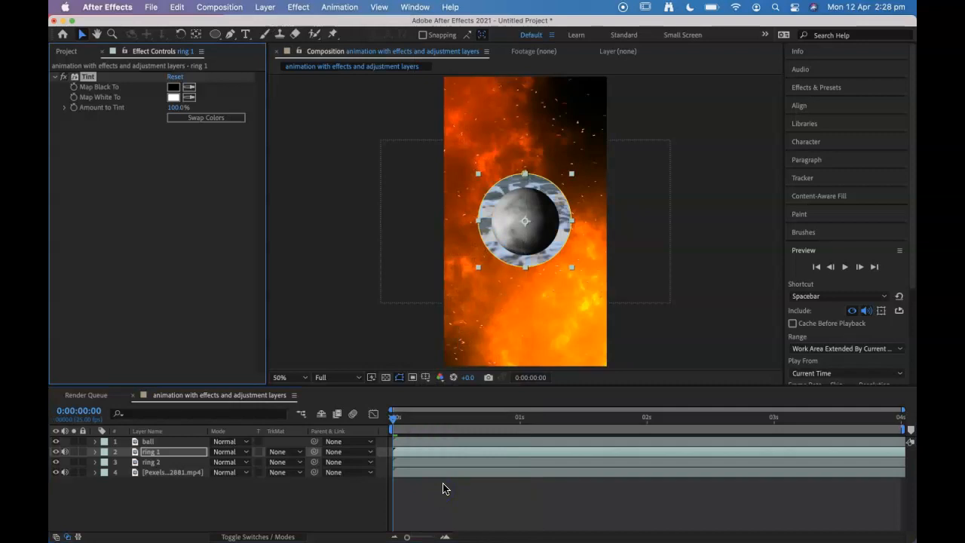
# Step: Set the Tint effect's Map Black To color on ring 1 to a dark red, about 570505
pyautogui.click(174, 88)
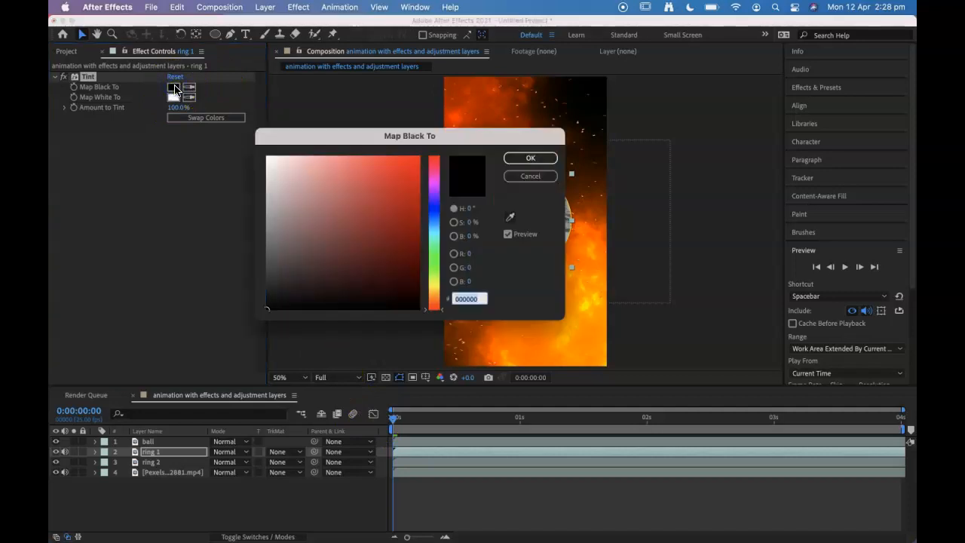
pyautogui.moveTo(367, 195); pyautogui.dragTo(434, 215)
pyautogui.moveTo(421, 140); pyautogui.dragTo(682, 288)
pyautogui.moveTo(675, 328); pyautogui.dragTo(689, 411)
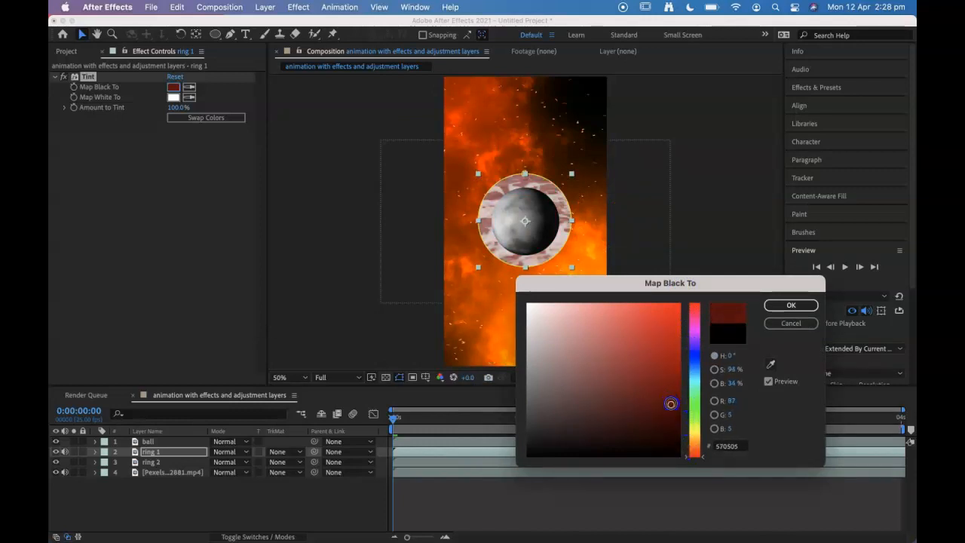
pyautogui.click(791, 304)
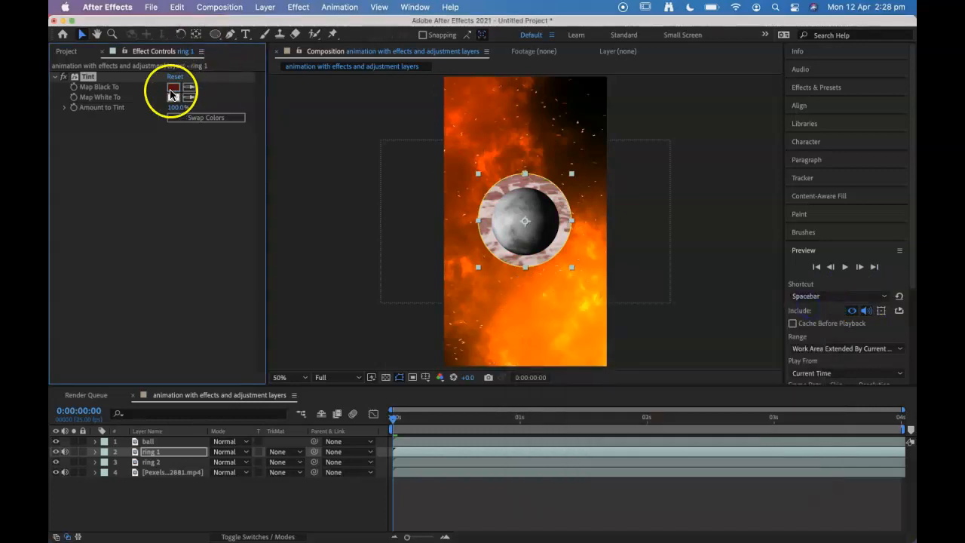
# Step: Set the Tint effect's Map White To color on ring 1 to a bright orange, about F14C17
pyautogui.click(173, 98)
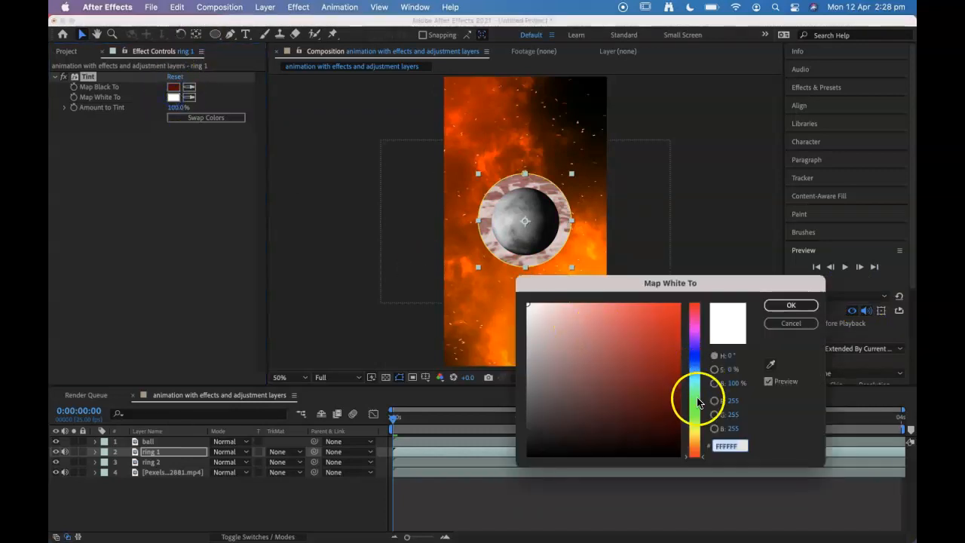
pyautogui.click(692, 444)
pyautogui.moveTo(692, 450); pyautogui.dragTo(693, 450)
pyautogui.moveTo(653, 364)
pyautogui.mouseDown()
pyautogui.moveTo(673, 312)
pyautogui.moveTo(666, 304)
pyautogui.moveTo(668, 321)
pyautogui.mouseUp()
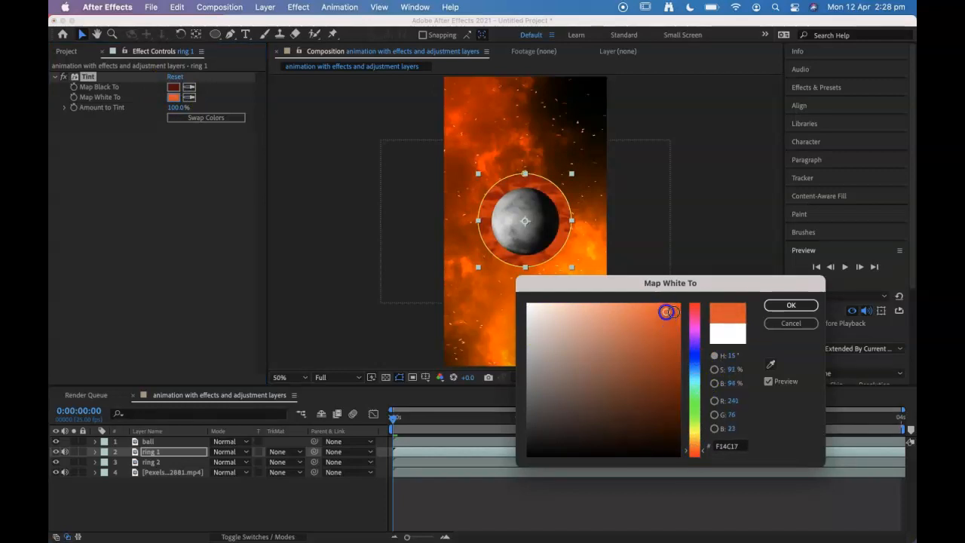
pyautogui.click(791, 305)
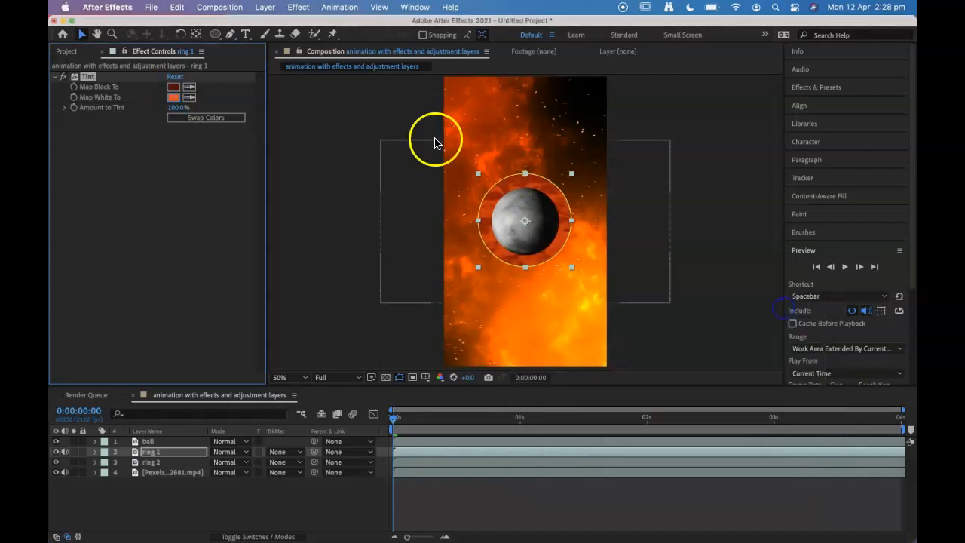
# Step: Toggle the ball layer's visibility off and on to inspect the tinted ring 1 behind it
pyautogui.click(55, 442)
pyautogui.click(55, 442)
pyautogui.click(55, 442)
pyautogui.click(55, 442)
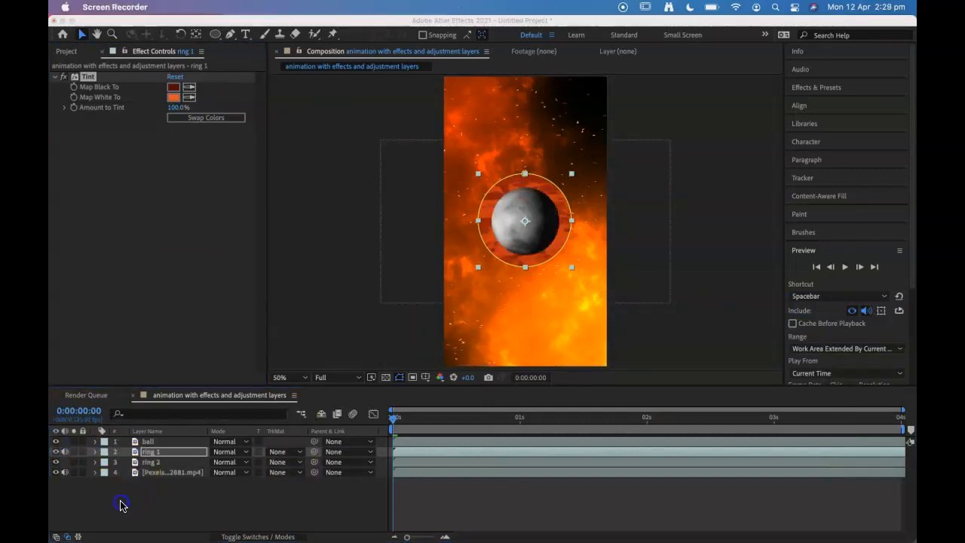
pyautogui.moveTo(427, 418); pyautogui.dragTo(481, 418)
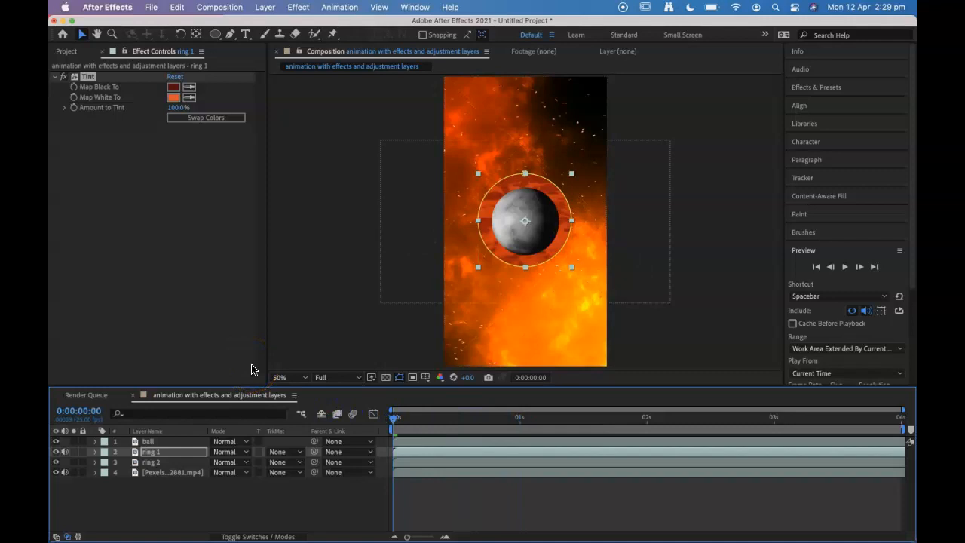
# Step: Draw a circular Ellipse mask on the ring 2 layer from its centre, about 1.5 times ring 1's diameter, and collapse the layer
pyautogui.click(153, 452)
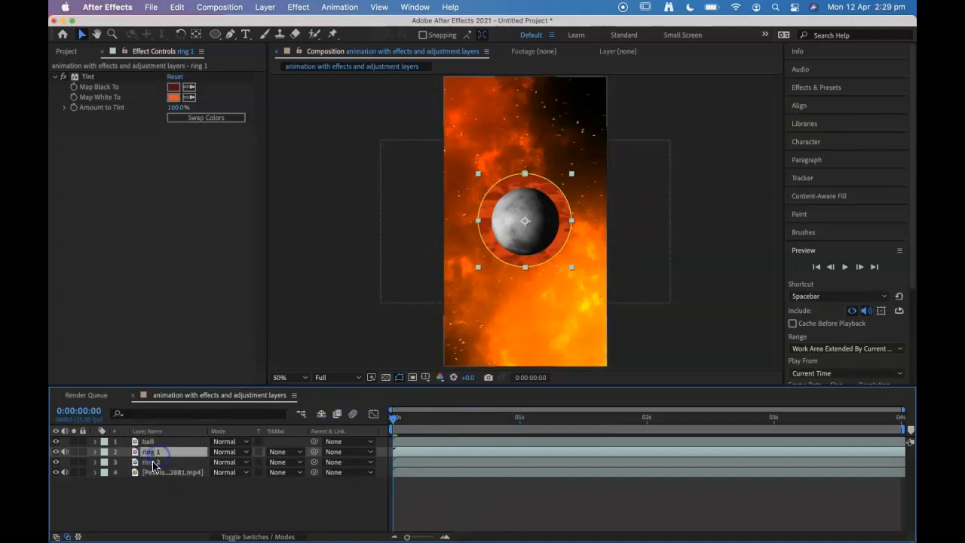
pyautogui.click(153, 462)
pyautogui.click(153, 463)
pyautogui.click(215, 33)
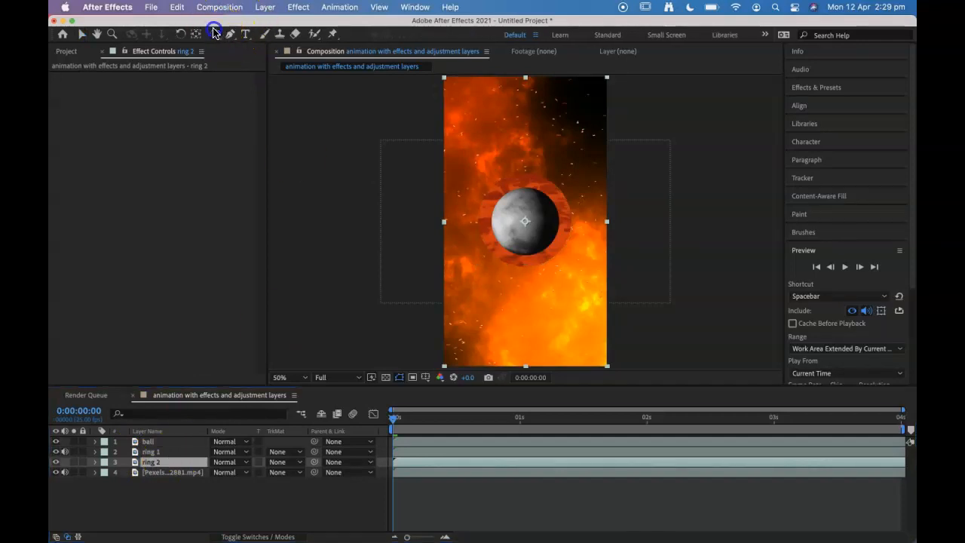
pyautogui.click(57, 434)
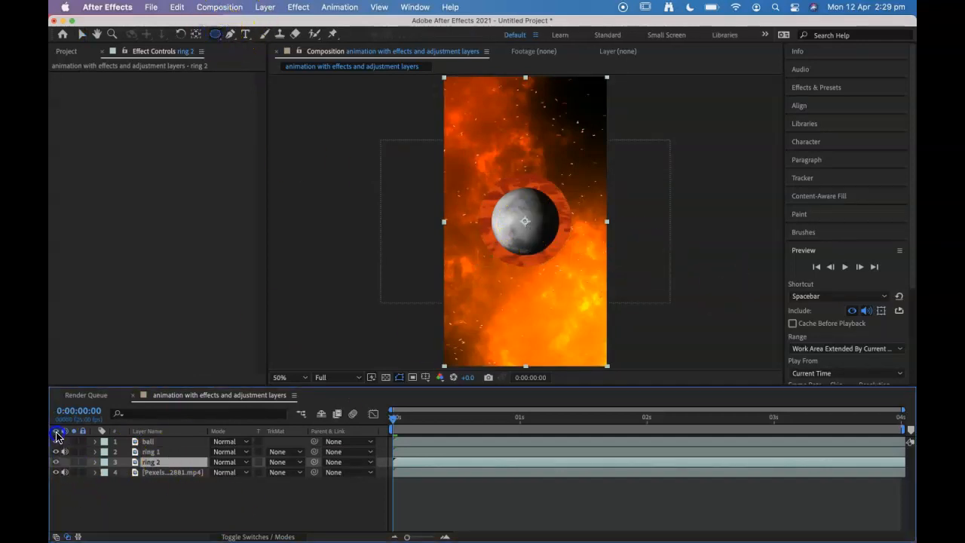
pyautogui.moveTo(144, 459); pyautogui.dragTo(528, 222)
pyautogui.moveTo(525, 220); pyautogui.dragTo(564, 288)
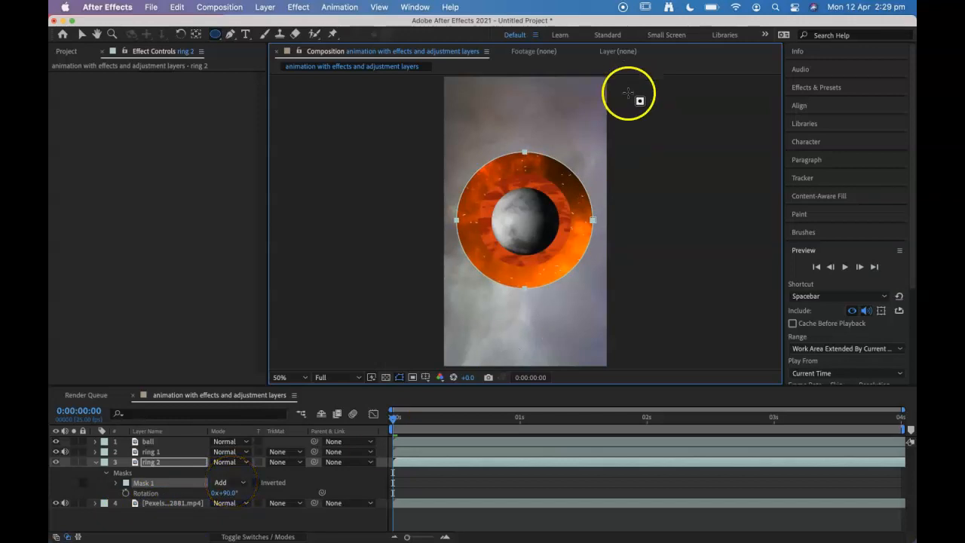
pyautogui.click(96, 461)
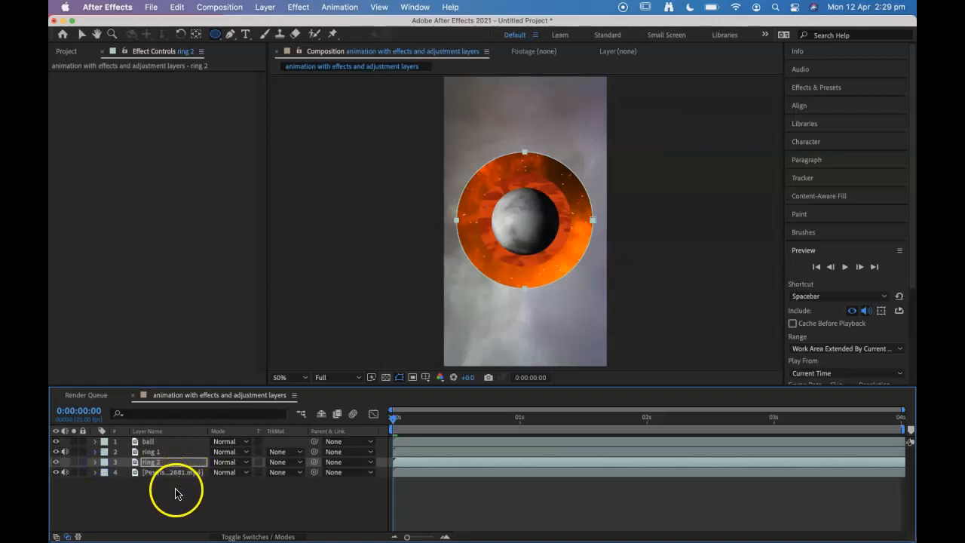
pyautogui.click(176, 491)
# Step: Add a new adjustment layer directly above the ring 1 layer
pyautogui.click(154, 452)
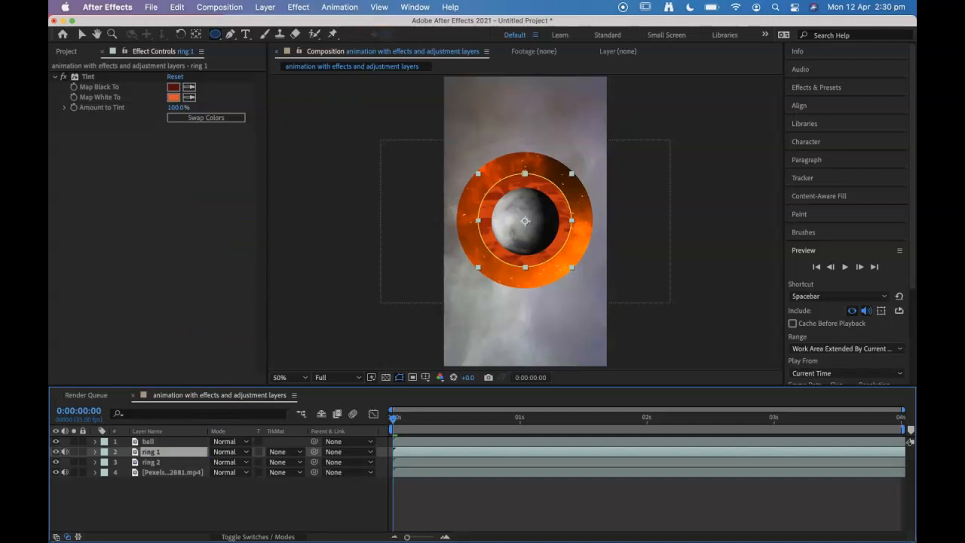
pyautogui.click(340, 7)
pyautogui.moveTo(255, 7)
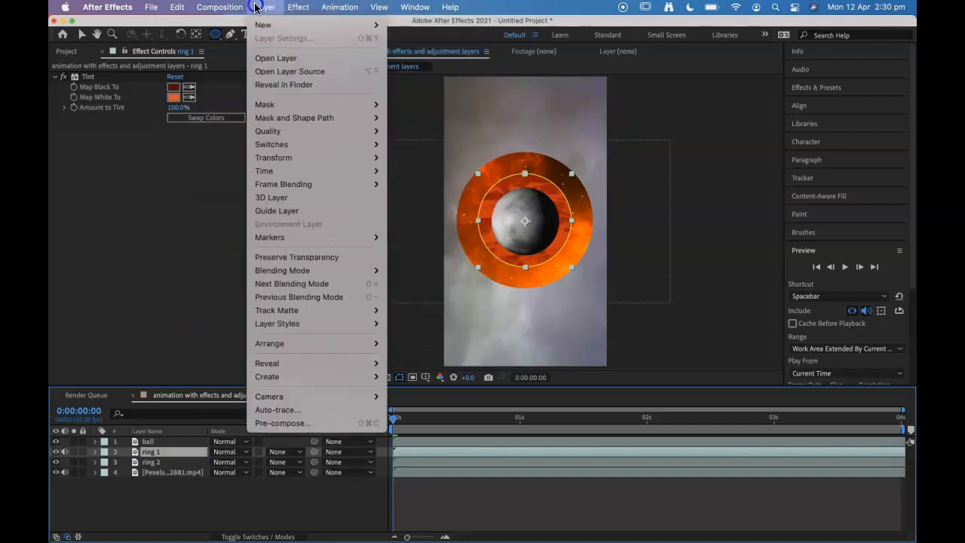
pyautogui.moveTo(259, 26)
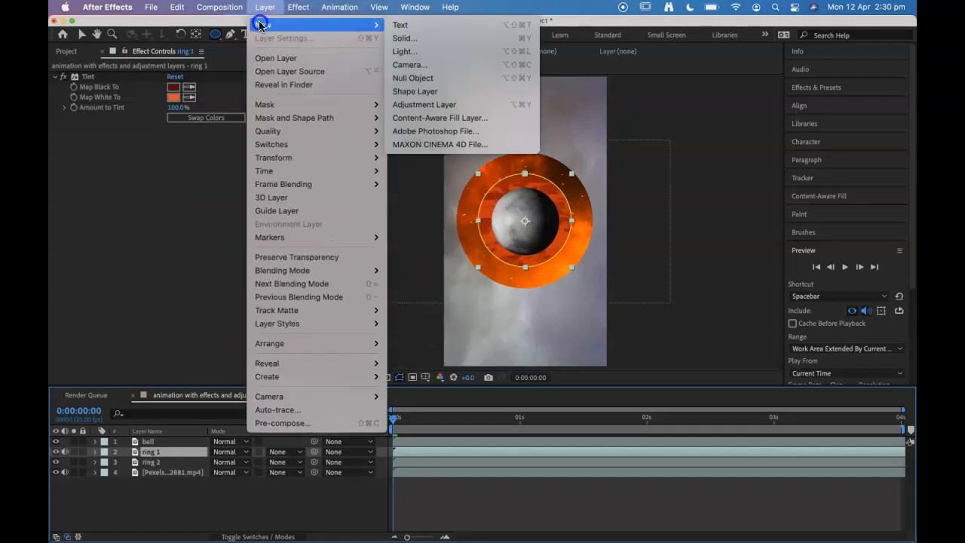
pyautogui.click(448, 107)
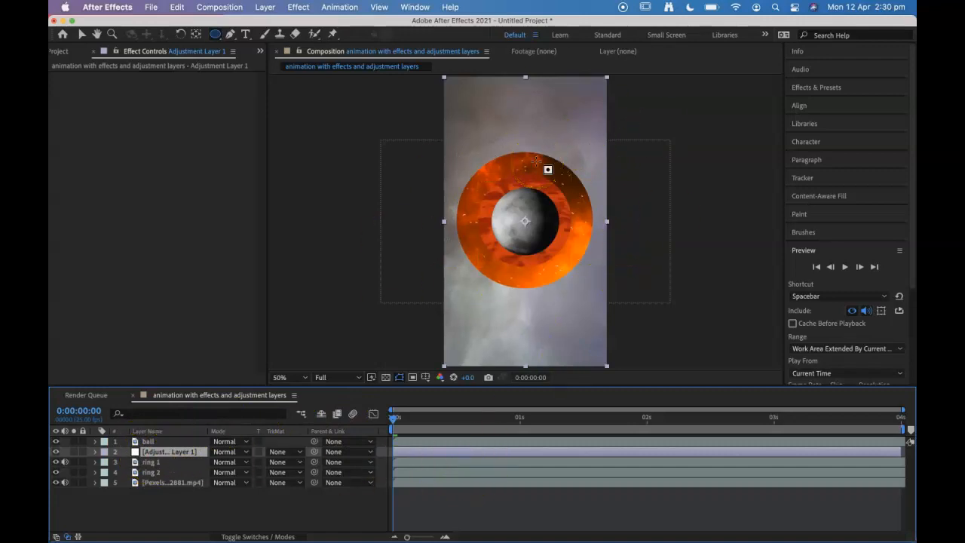
# Step: Rename the new adjustment layer as distort
pyautogui.press('/')
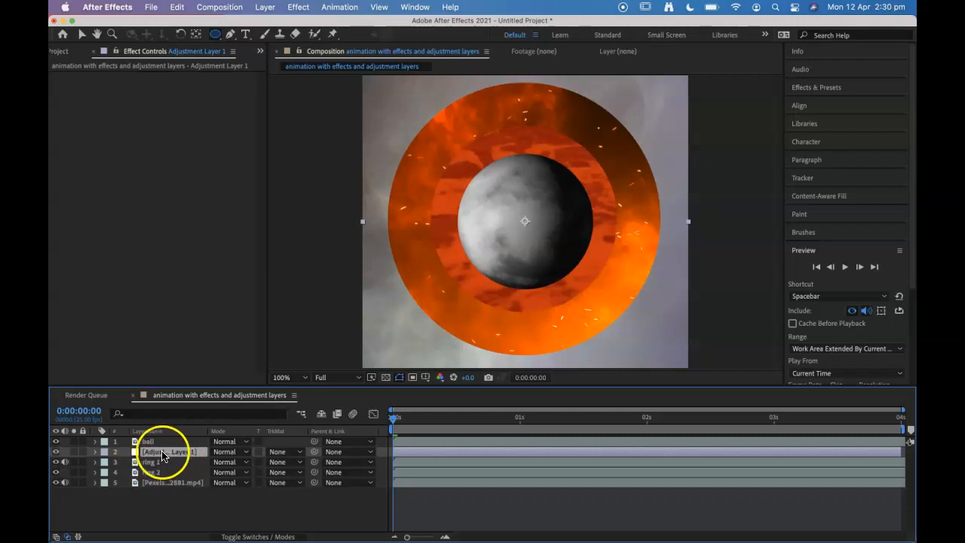
pyautogui.press('Return')
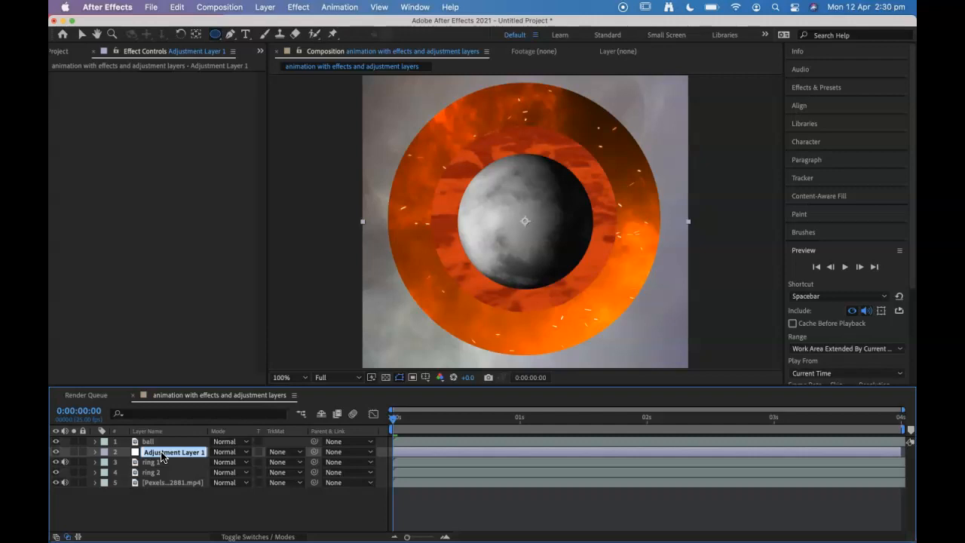
pyautogui.write('e')
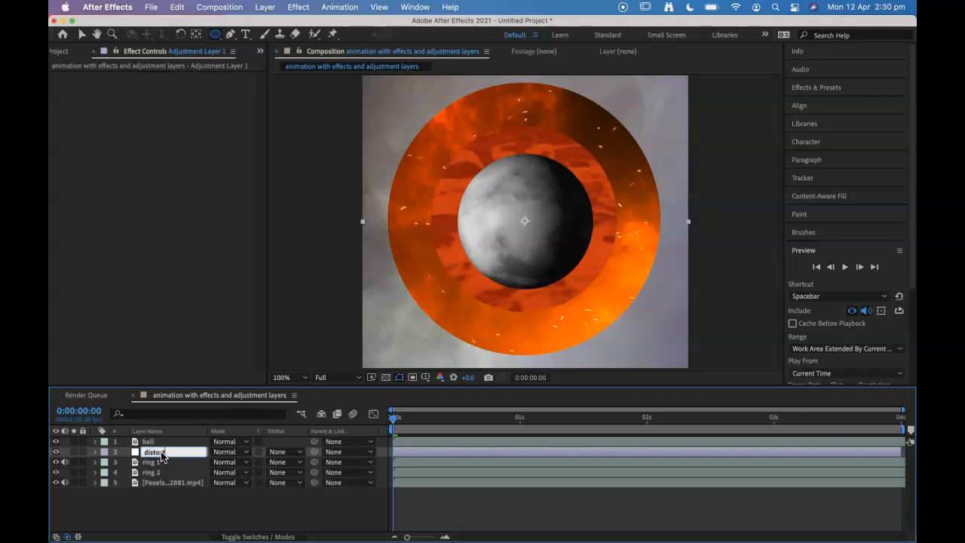
pyautogui.click(181, 503)
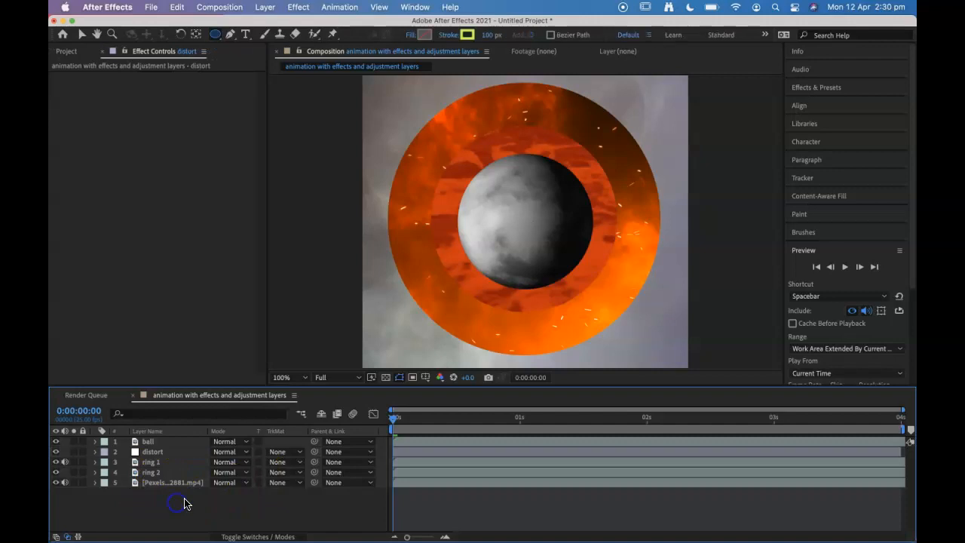
# Step: Check the distort layer by toggling its visibility, and look up Turbulent Displace among the Distort effects
pyautogui.click(151, 451)
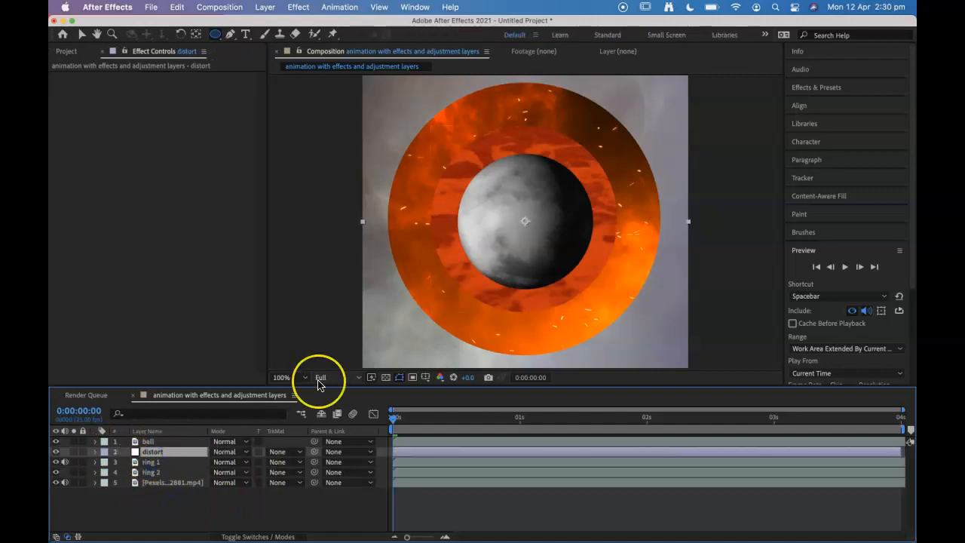
pyautogui.press(',')
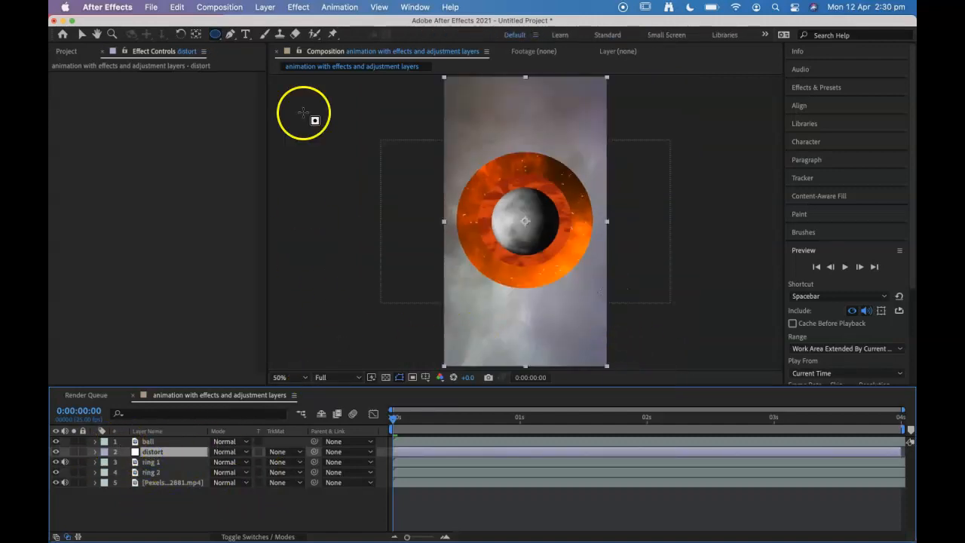
pyautogui.click(55, 452)
pyautogui.click(55, 452)
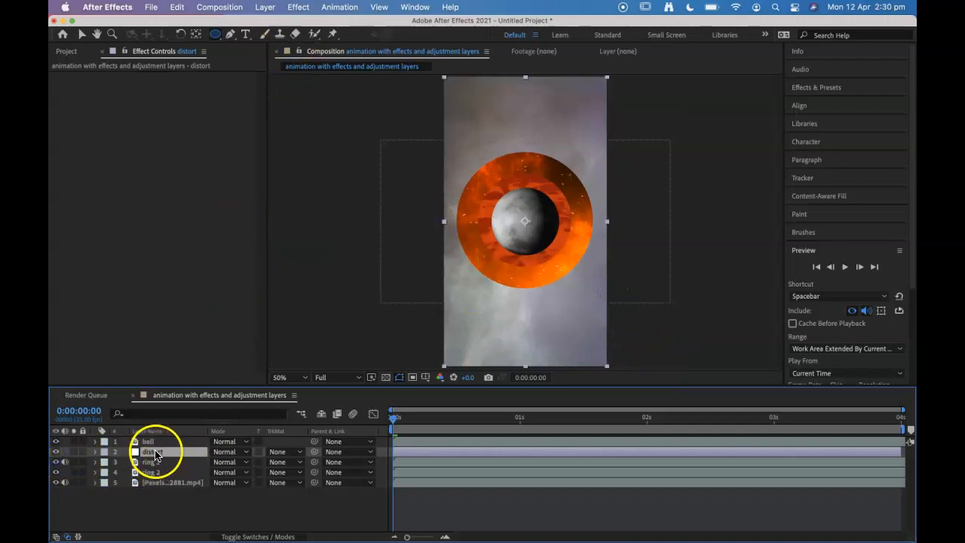
pyautogui.click(299, 8)
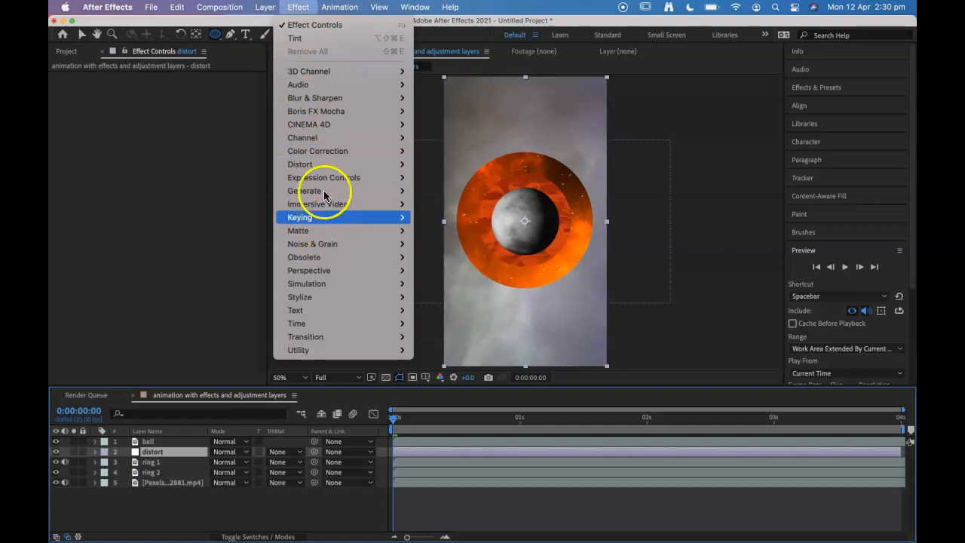
pyautogui.moveTo(323, 168)
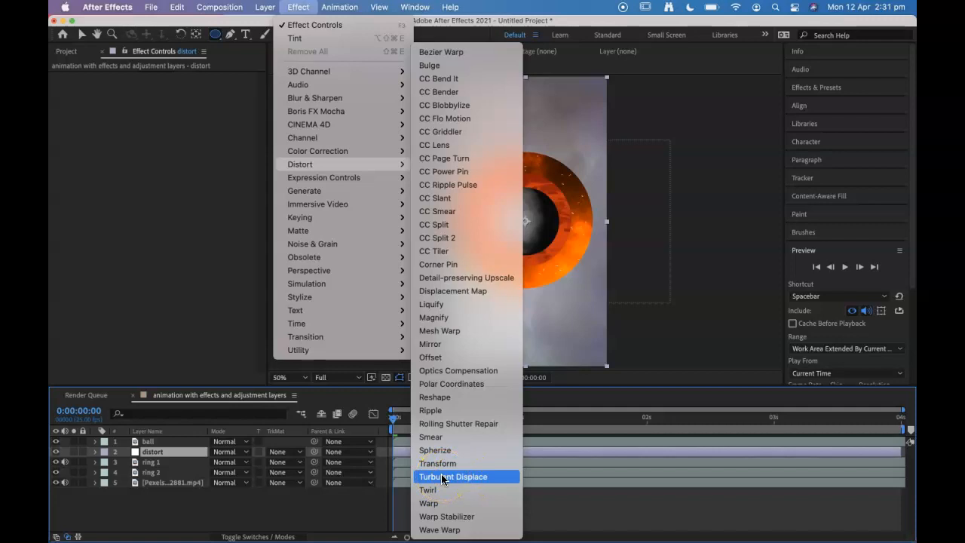
pyautogui.click(305, 9)
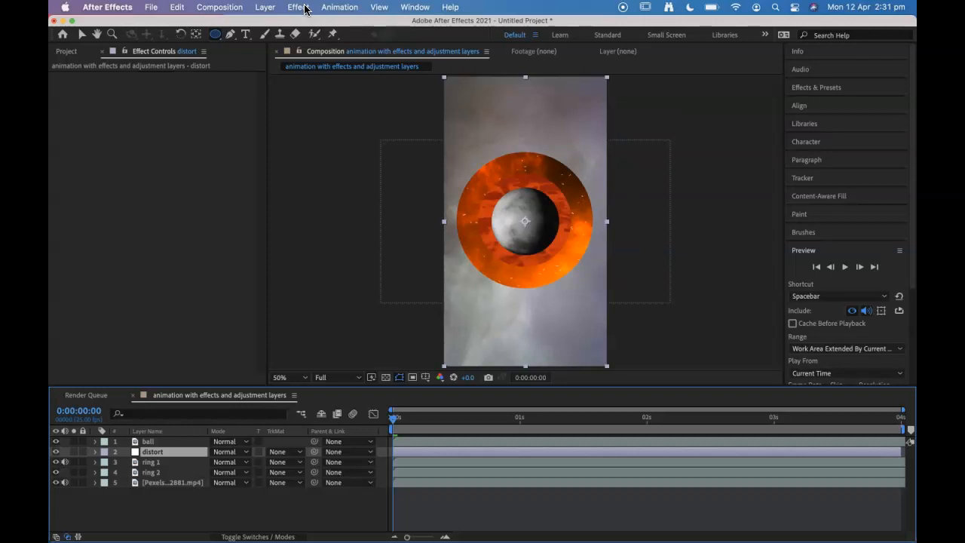
# Step: Search the effects for "displa" and apply Turbulent Displace to the distort adjustment layer
pyautogui.click(819, 88)
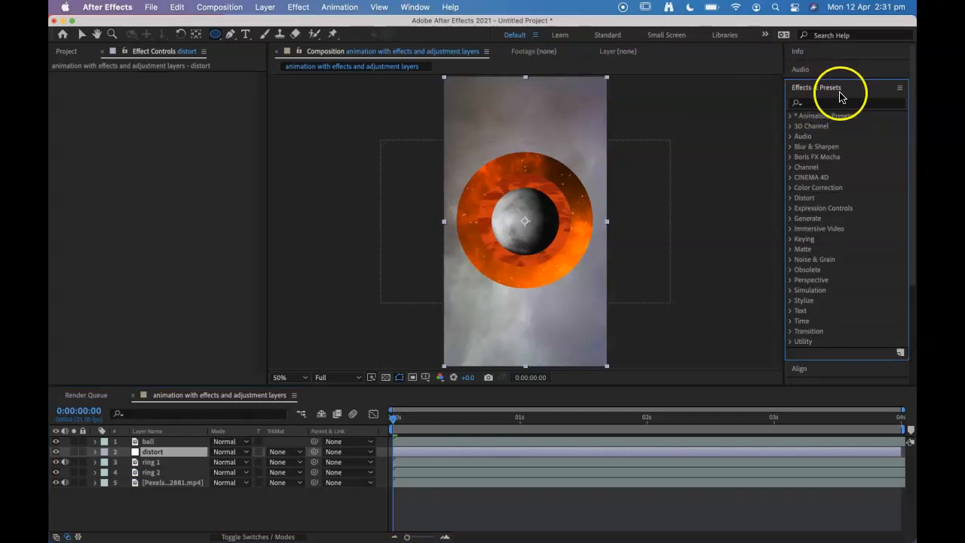
pyautogui.click(824, 104)
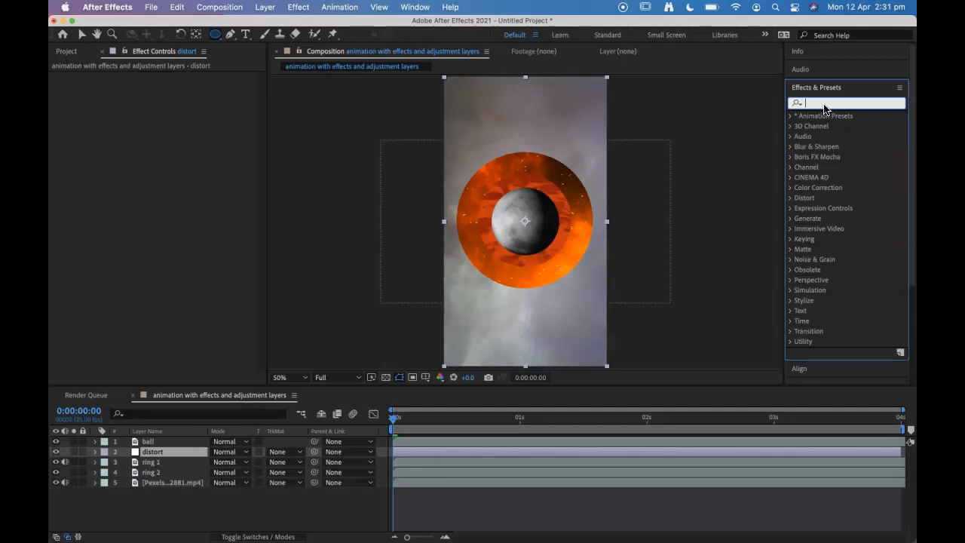
pyautogui.write('dis')
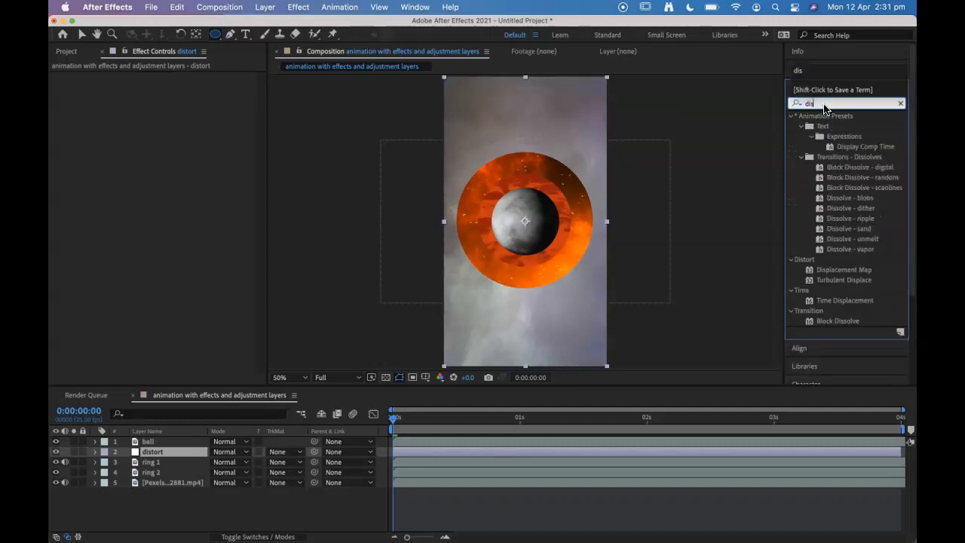
pyautogui.write('pla')
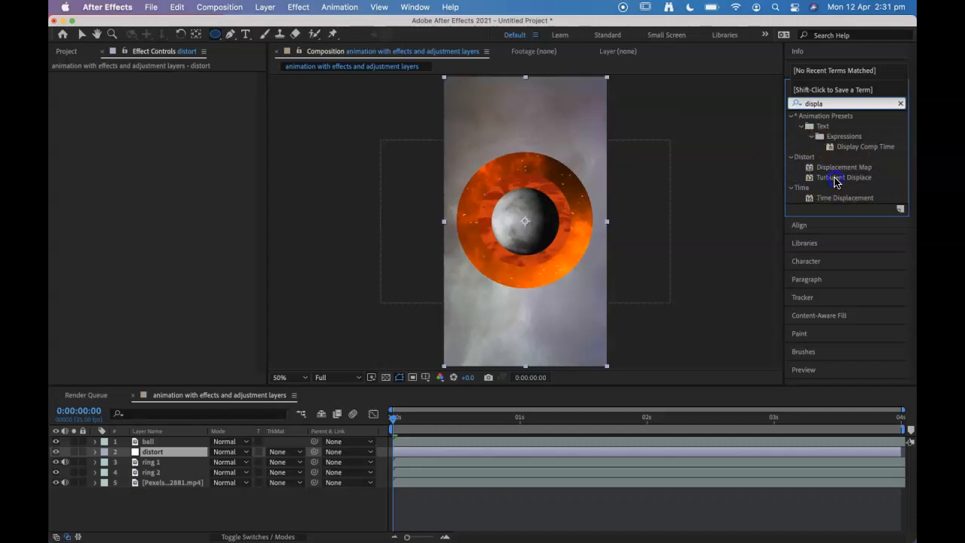
pyautogui.click(834, 179)
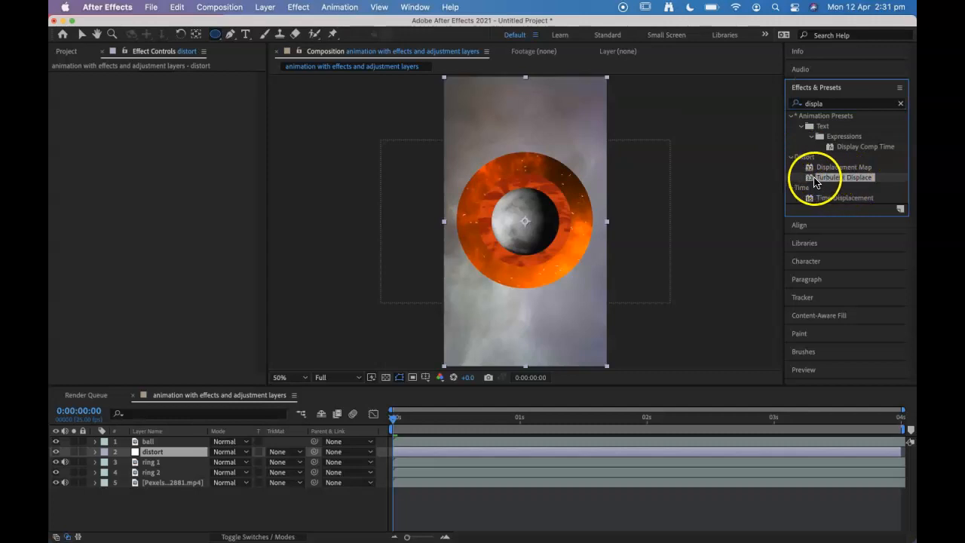
pyautogui.moveTo(821, 183); pyautogui.dragTo(407, 453)
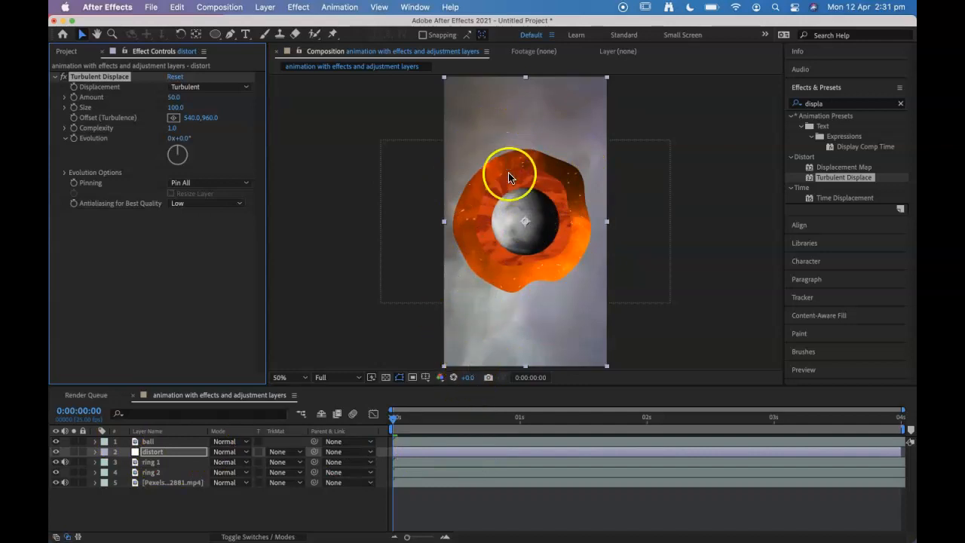
# Step: Rename the bottom Pexels video layer as background
pyautogui.click(158, 484)
pyautogui.press('Return')
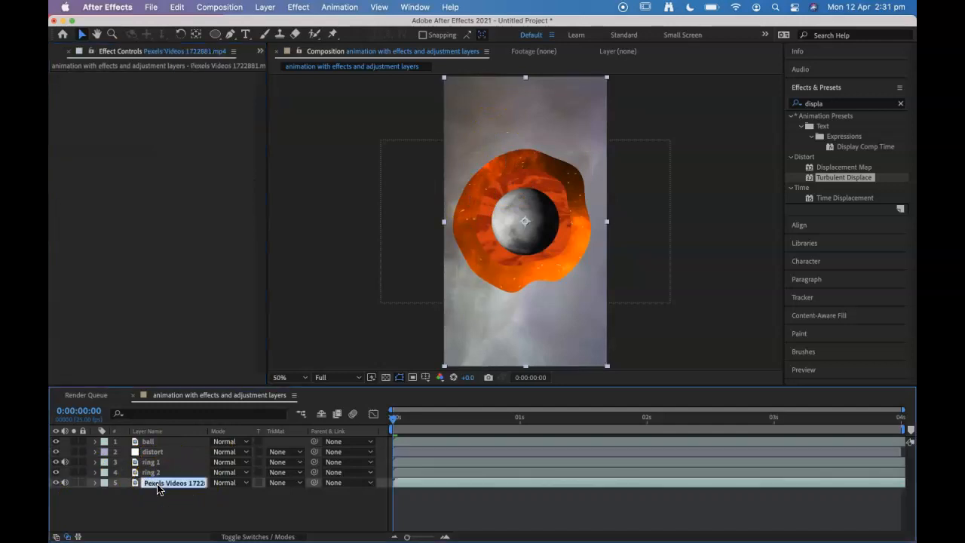
pyautogui.write('background')
pyautogui.click(147, 504)
# Step: Try different Amount values for Turbulent Displace on the distort layer and undo the changes
pyautogui.click(155, 453)
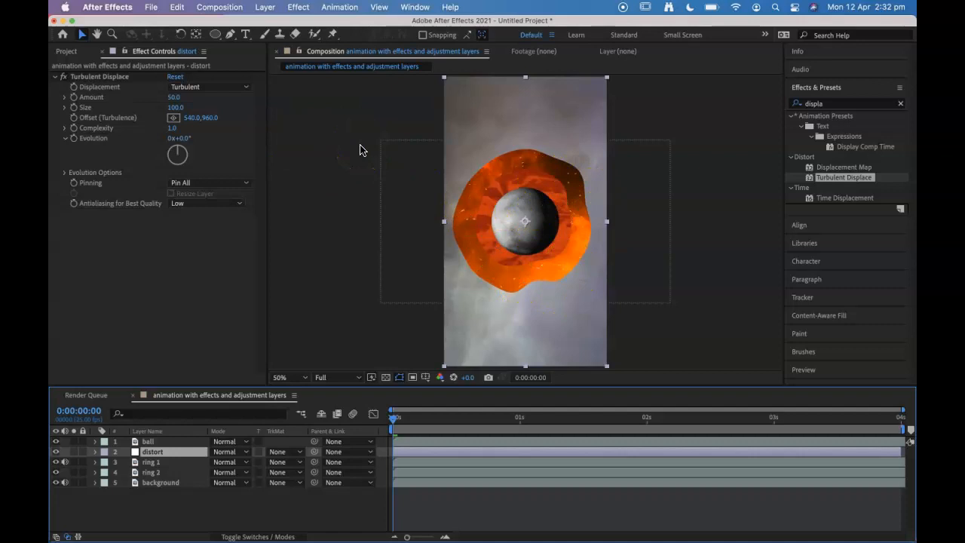
pyautogui.click(174, 98)
pyautogui.moveTo(174, 101); pyautogui.dragTo(90, 97)
pyautogui.moveTo(191, 98); pyautogui.dragTo(192, 98)
pyautogui.press('super+z')
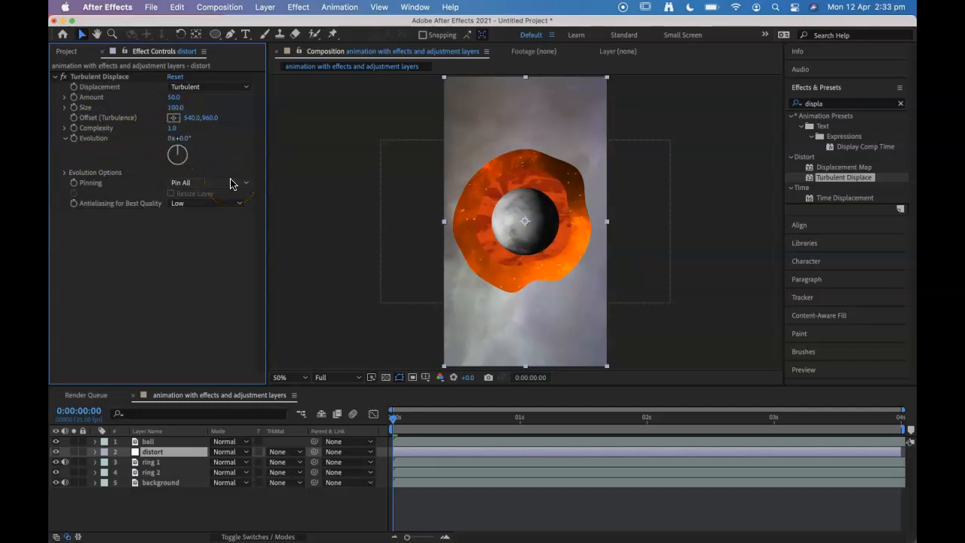
# Step: Reveal the distort layer's Turbulent Displace properties in the timeline and set an Evolution keyframe at 0:00:00:00
pyautogui.click(96, 451)
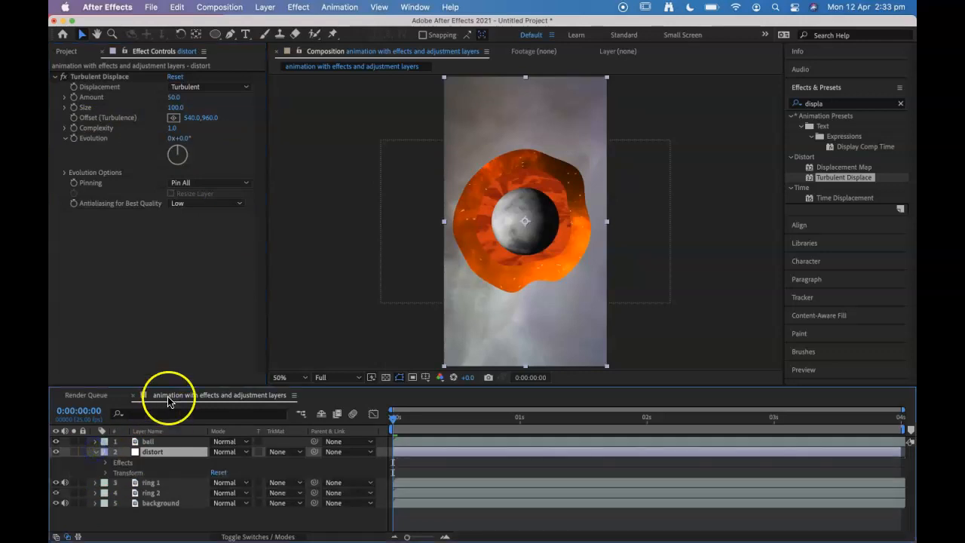
pyautogui.moveTo(171, 386); pyautogui.dragTo(171, 334)
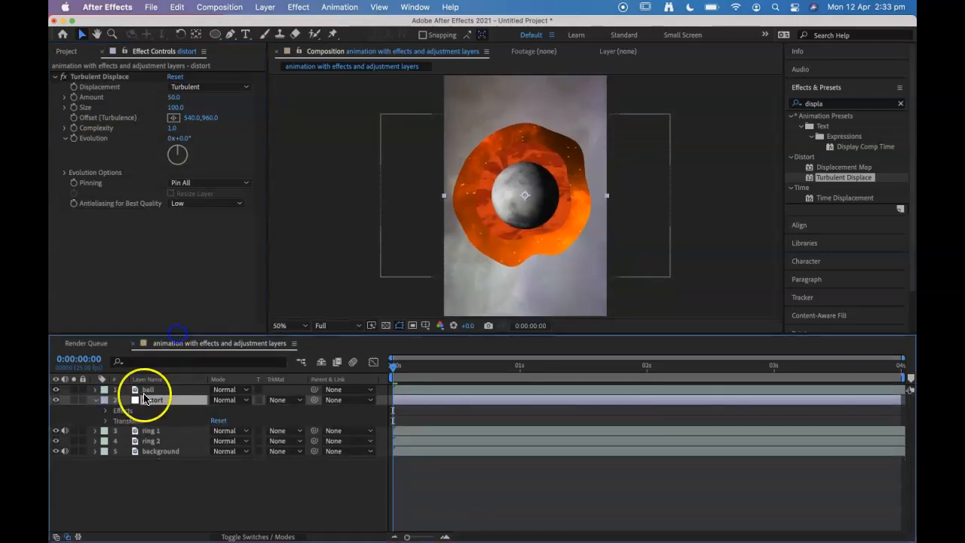
pyautogui.click(104, 411)
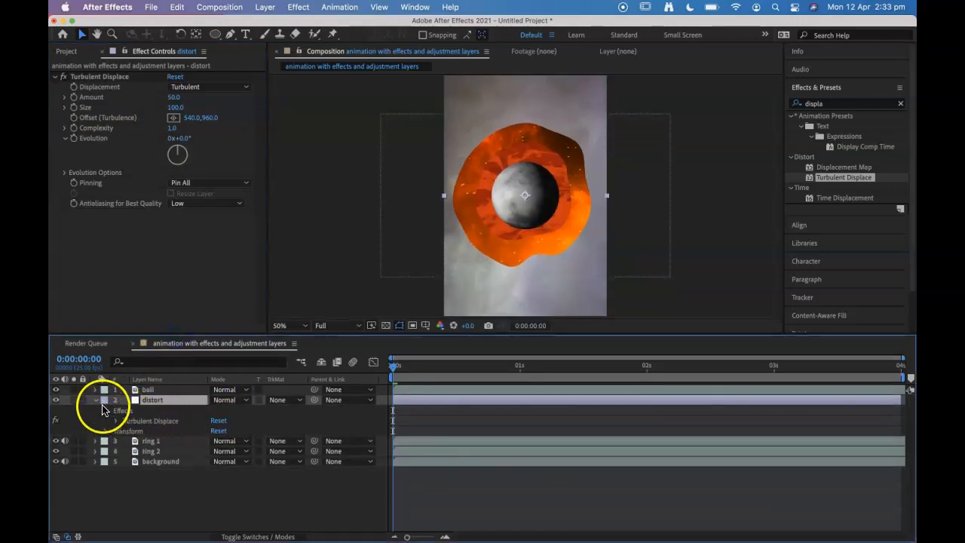
pyautogui.click(99, 401)
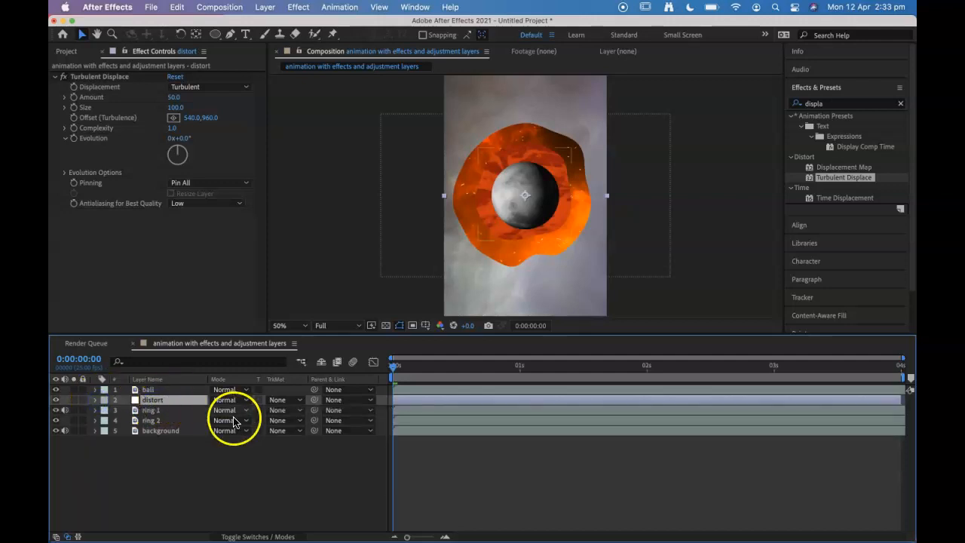
pyautogui.press('e')
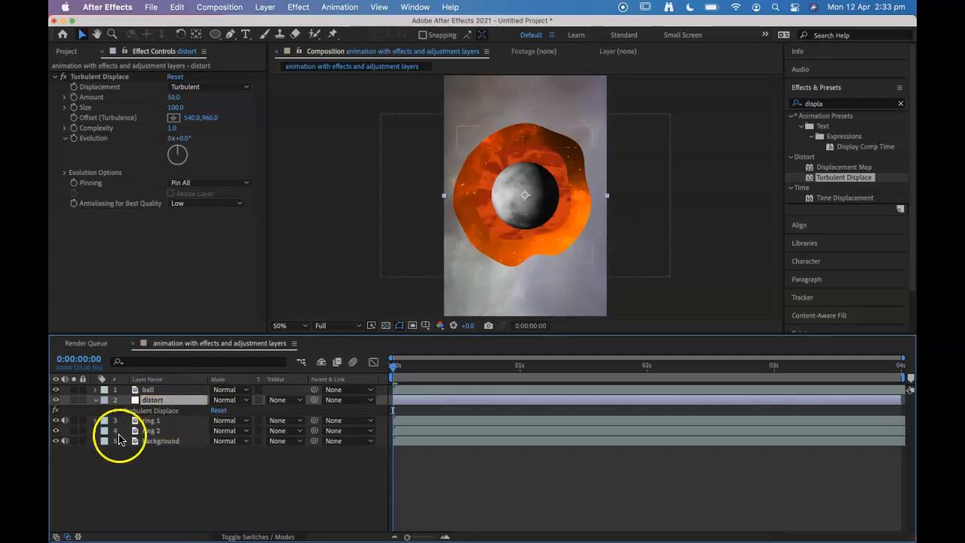
pyautogui.click(117, 411)
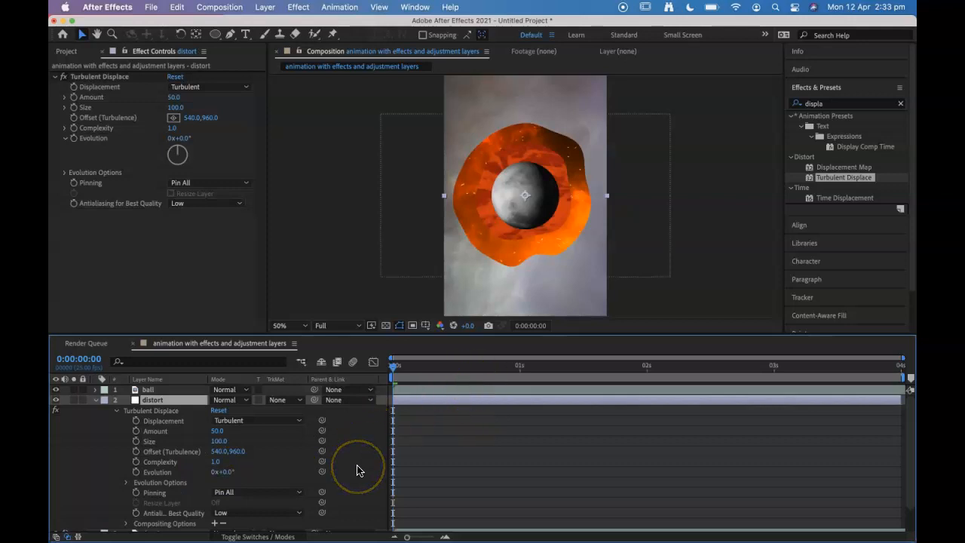
pyautogui.click(136, 471)
pyautogui.moveTo(560, 539)
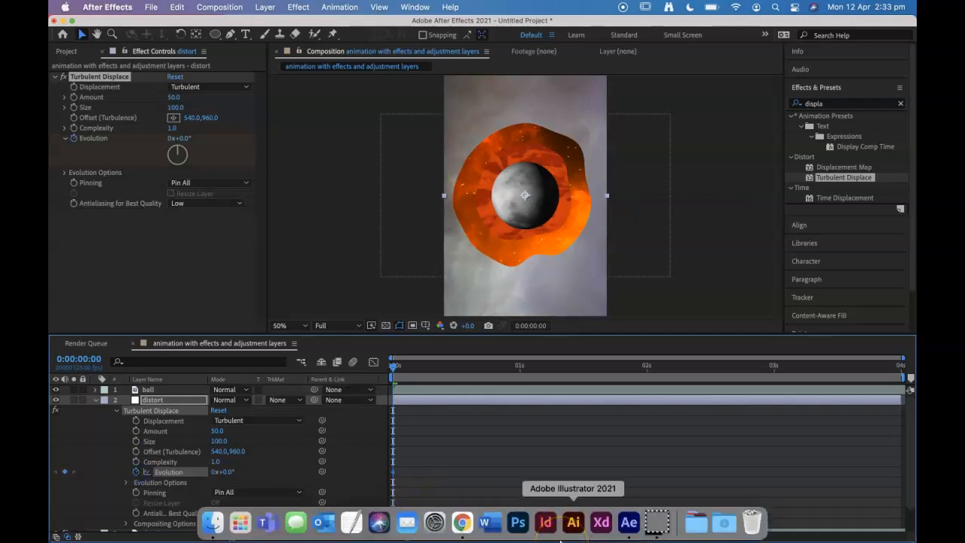
pyautogui.click(419, 494)
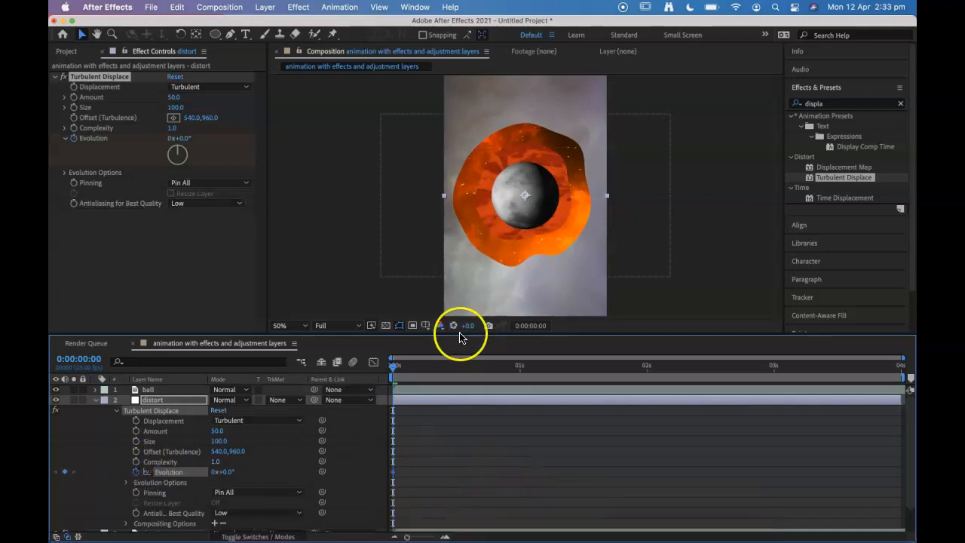
# Step: Keyframe the Turbulent Displace Evolution at 2x+0.0° at the end of the composition, 0:00:03:24
pyautogui.moveTo(623, 376); pyautogui.dragTo(911, 367)
pyautogui.click(493, 393)
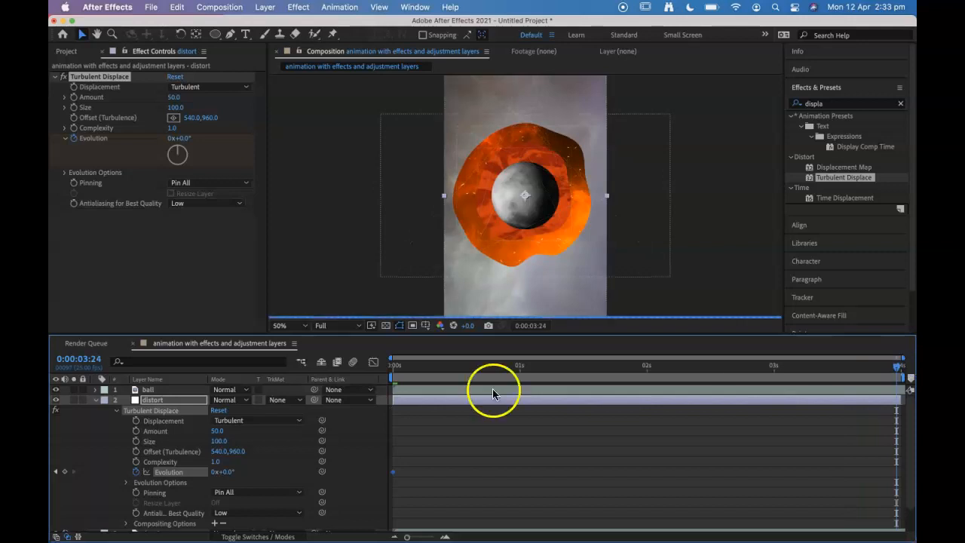
pyautogui.click(214, 474)
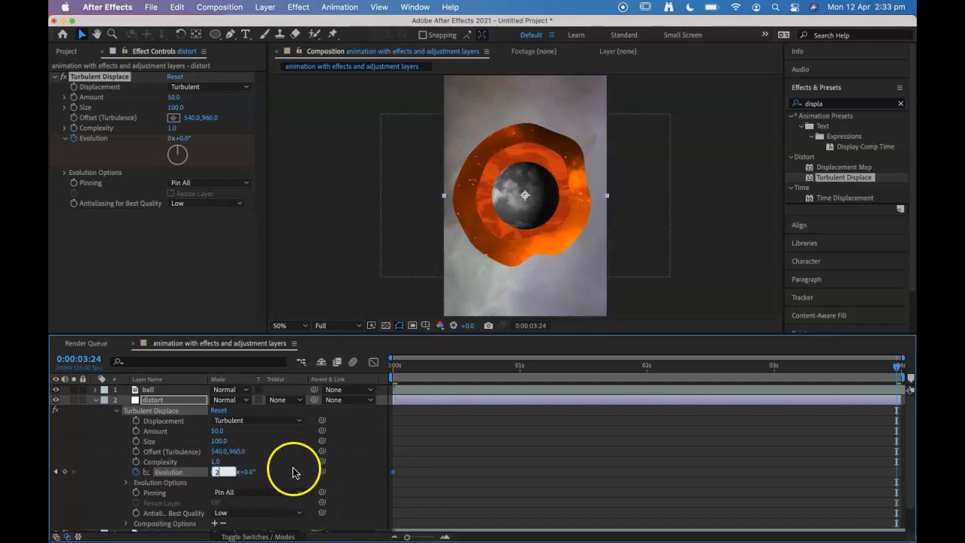
pyautogui.click(292, 472)
# Step: Scrub through and play back the composition to check the animated ring distortion
pyautogui.moveTo(892, 376); pyautogui.dragTo(883, 372)
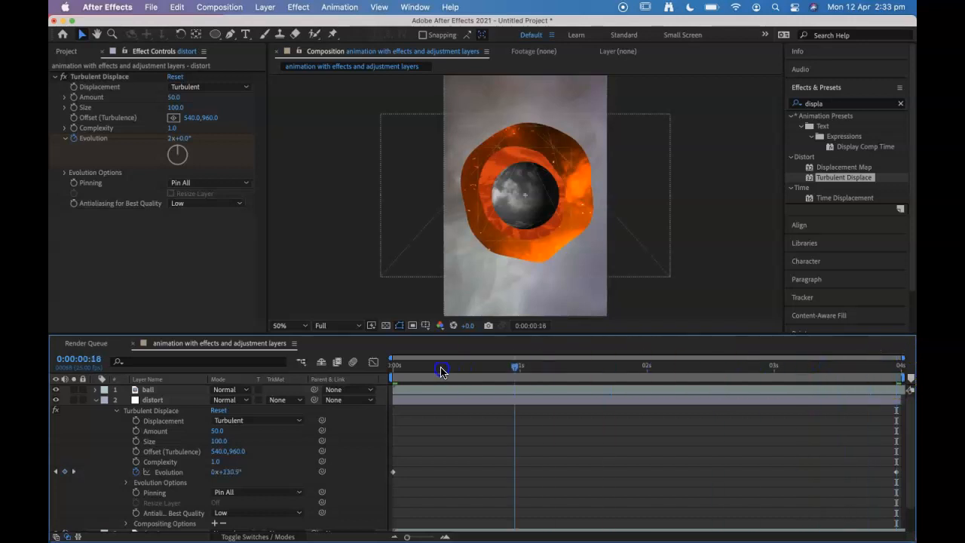
pyautogui.press('space')
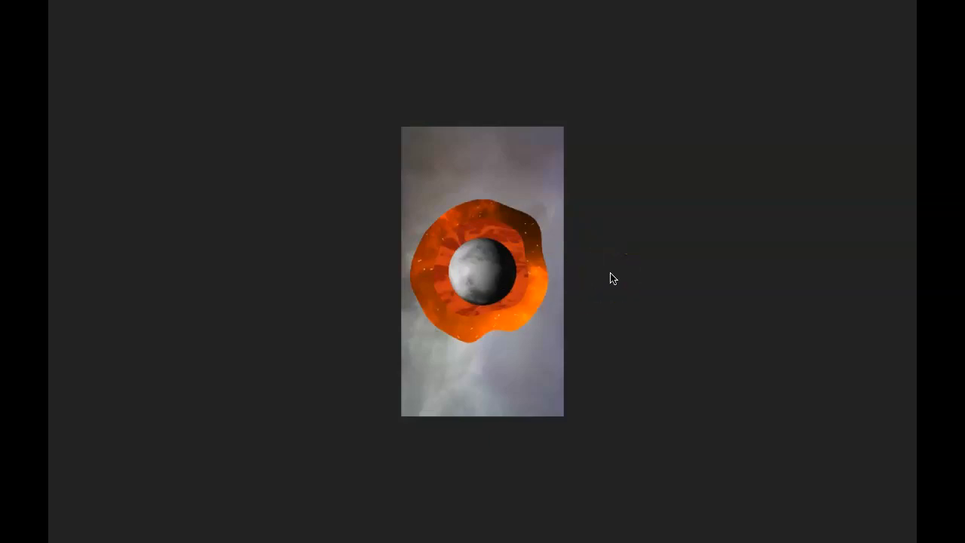
pyautogui.press('space')
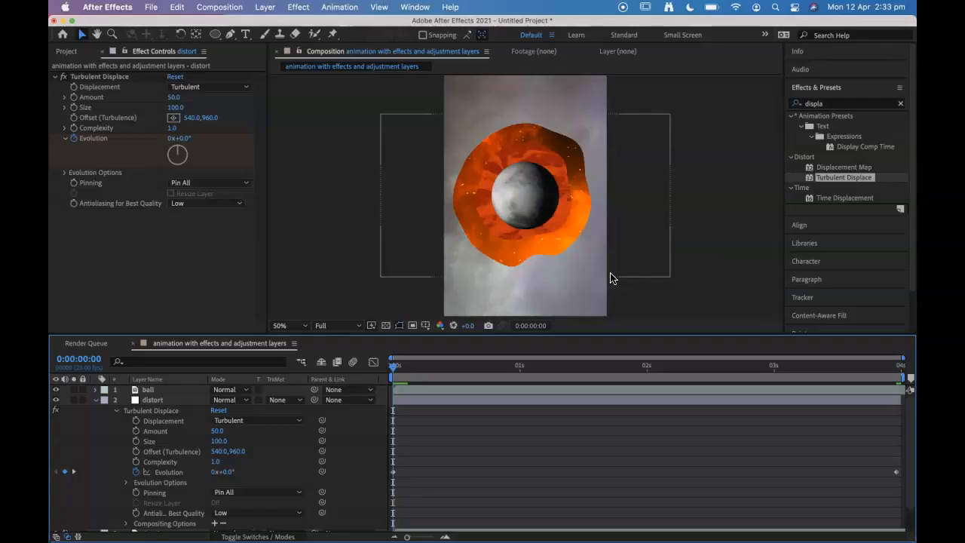
pyautogui.click(67, 514)
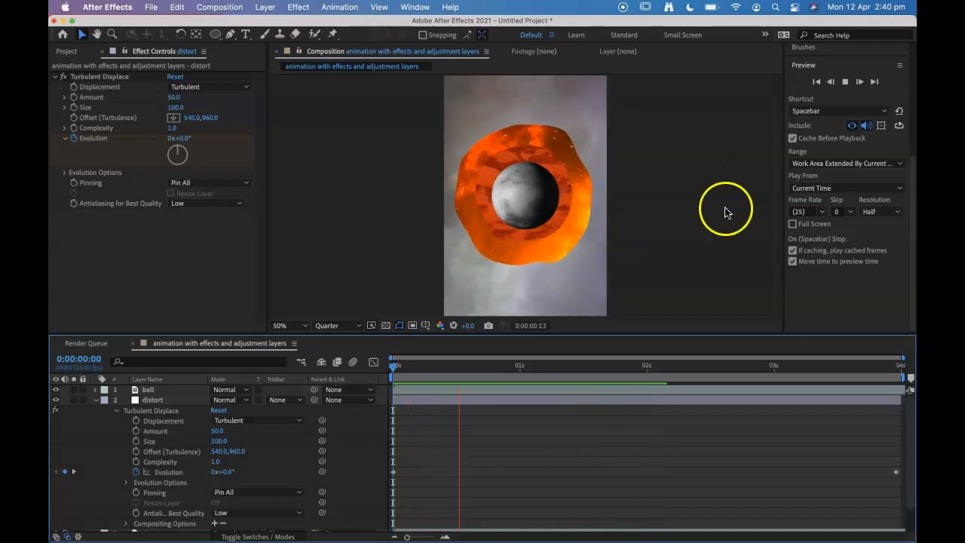
# Step: Collapse the distort layer and compare the rings with its visibility off and on during playback
pyautogui.click(95, 400)
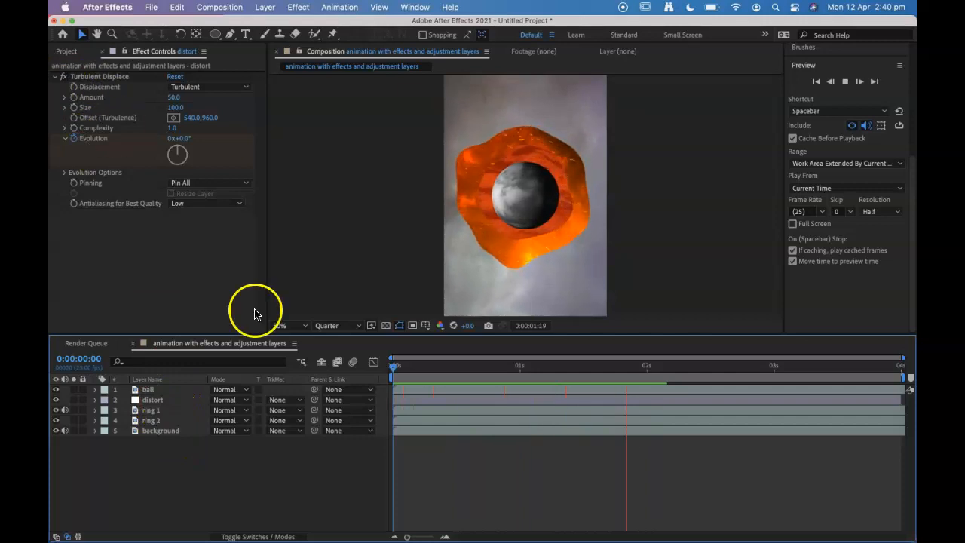
pyautogui.click(147, 402)
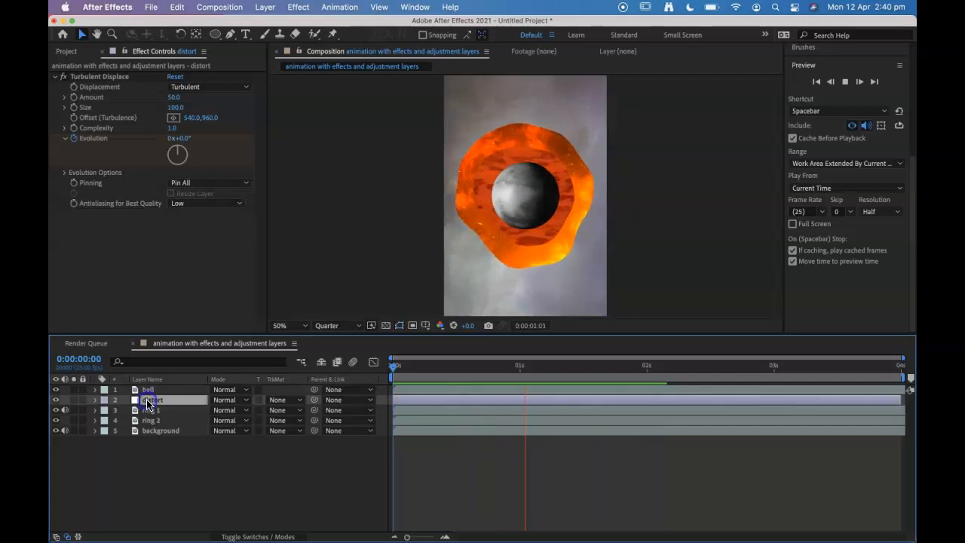
pyautogui.click(56, 400)
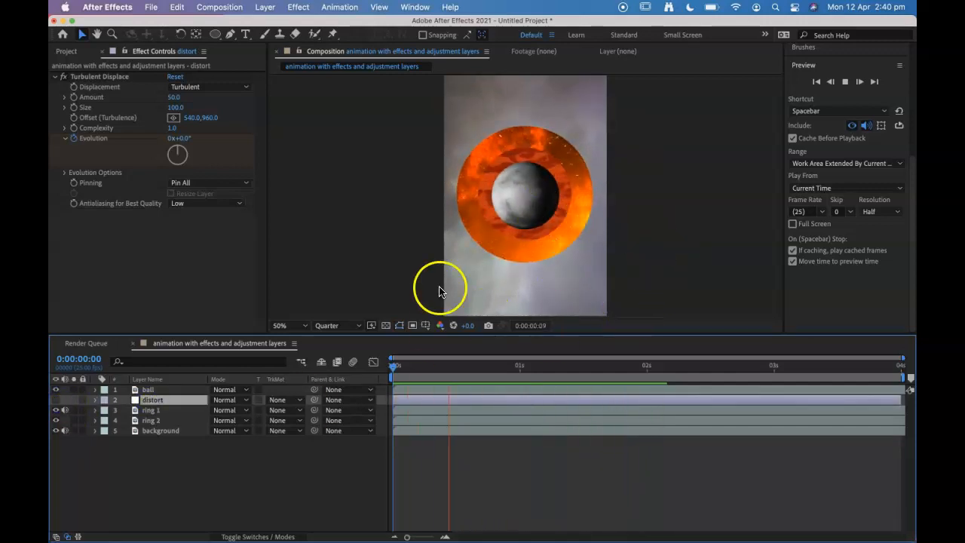
pyautogui.click(55, 400)
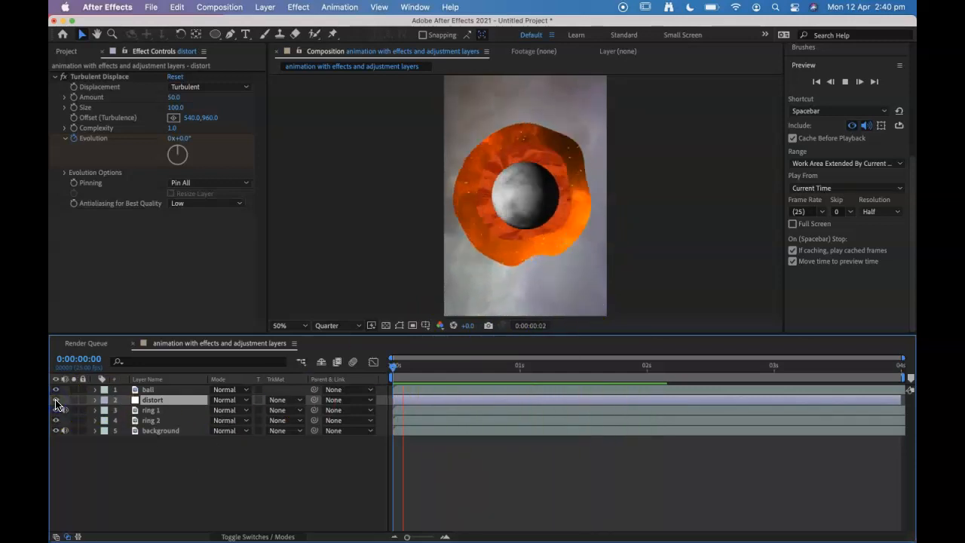
# Step: Pre-compose the distort, ring 1 and ring 2 layers into a new composition named fire, moving all attributes
pyautogui.keyDown('shift'); pyautogui.click(143, 421); pyautogui.keyUp('shift')
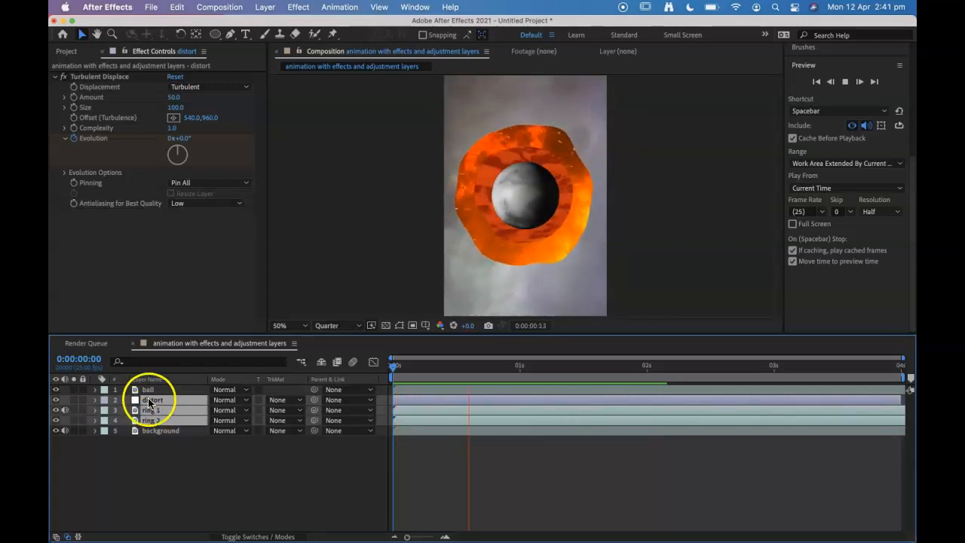
pyautogui.rightClick(169, 411)
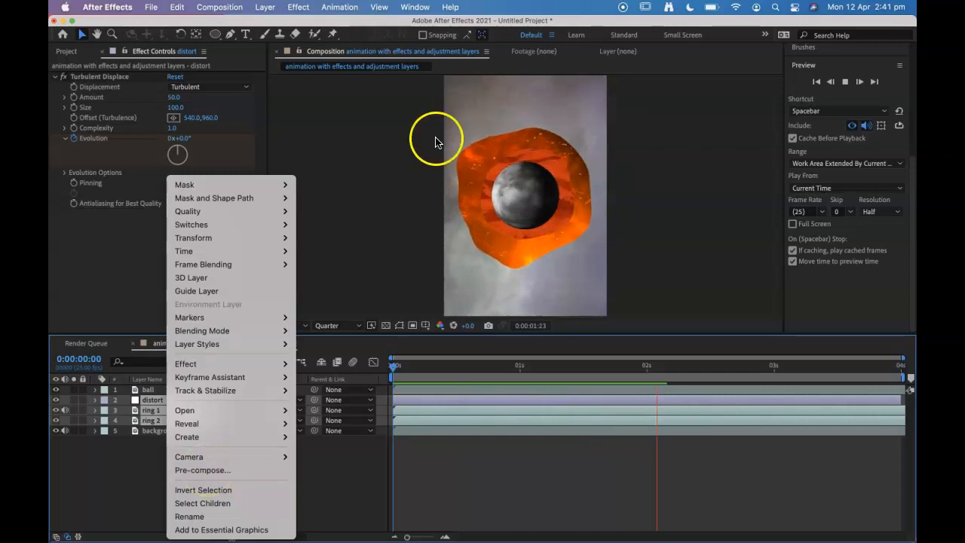
pyautogui.click(200, 469)
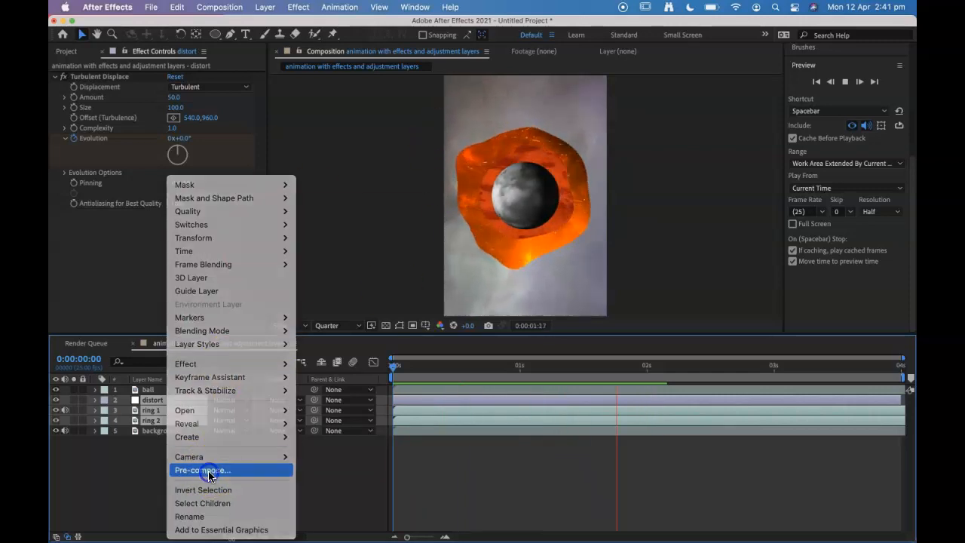
pyautogui.write('fr')
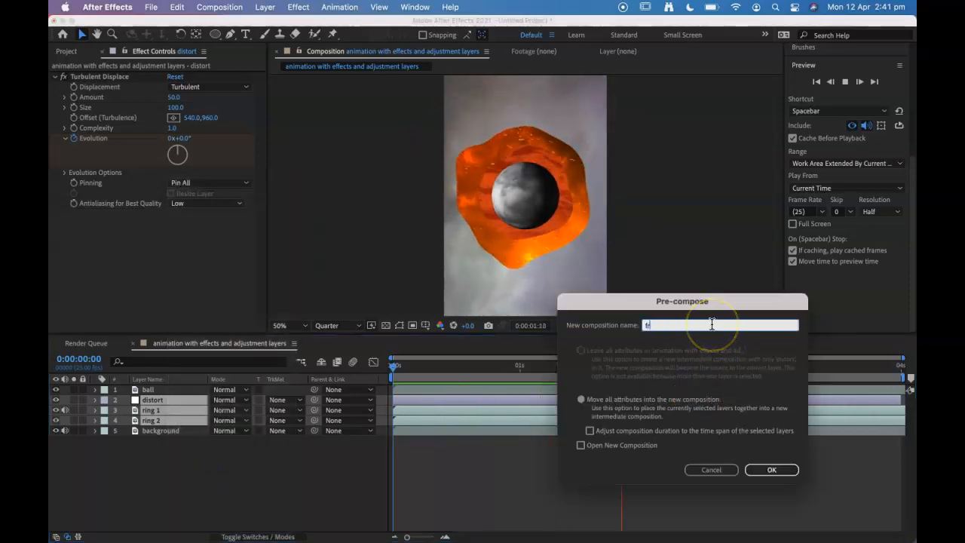
pyautogui.write('re')
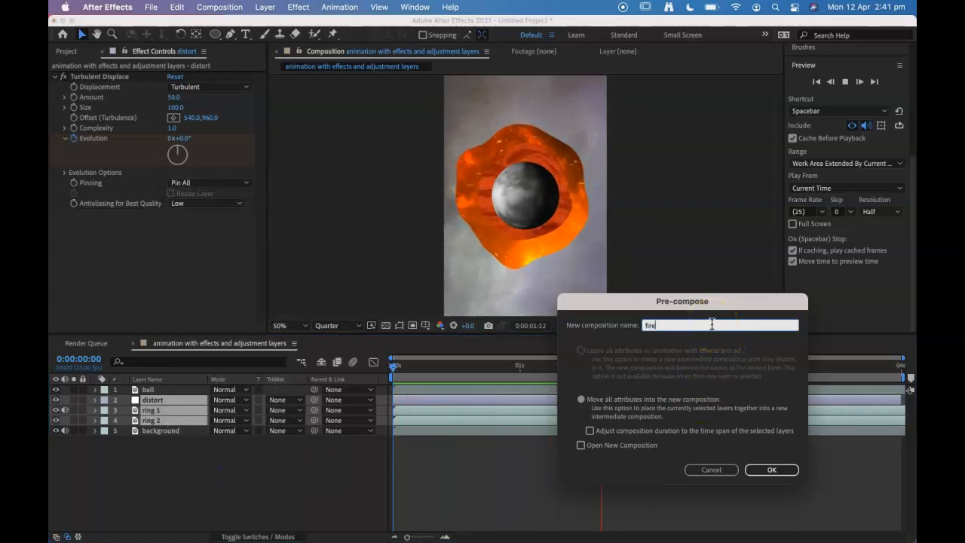
pyautogui.click(771, 469)
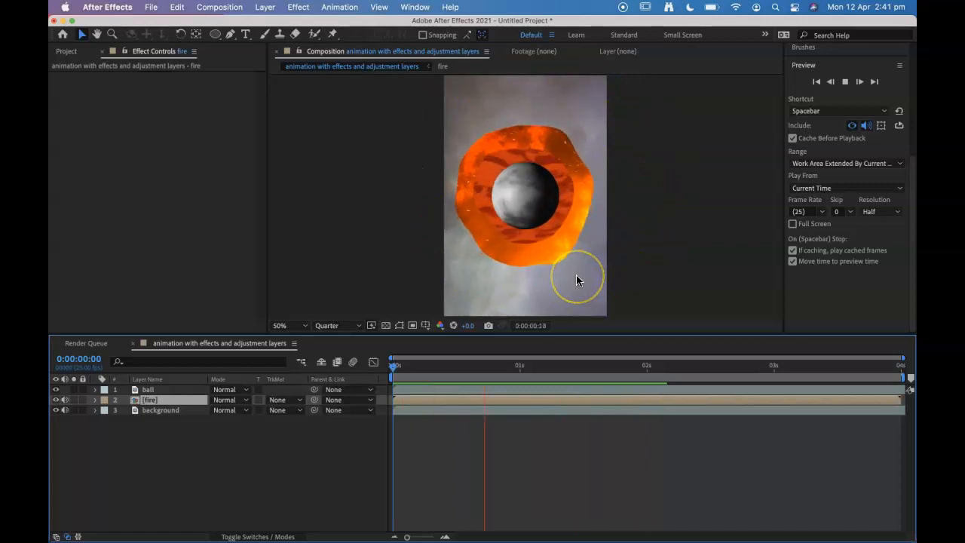
# Step: Add a new adjustment layer above the ball layer and apply the Curves color correction effect to it
pyautogui.click(147, 390)
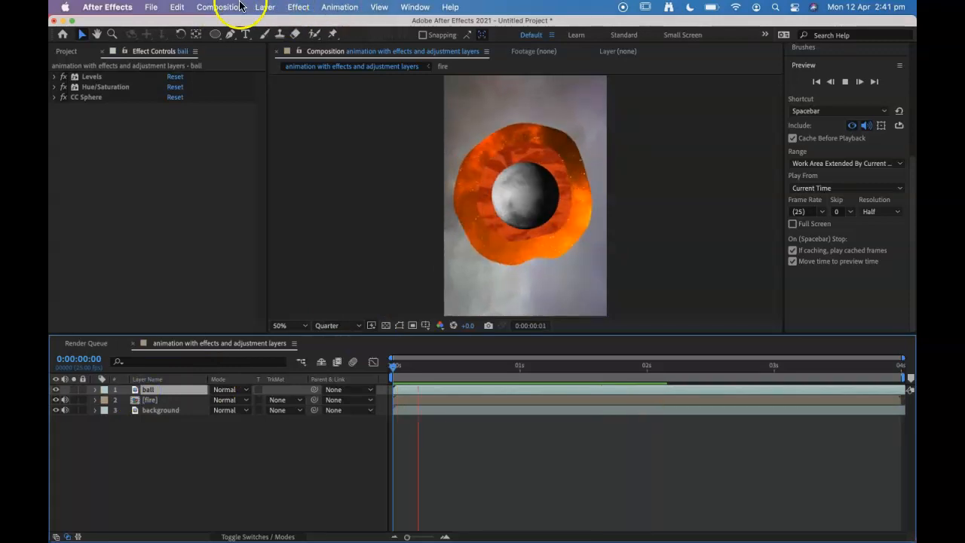
pyautogui.click(266, 7)
pyautogui.moveTo(302, 24)
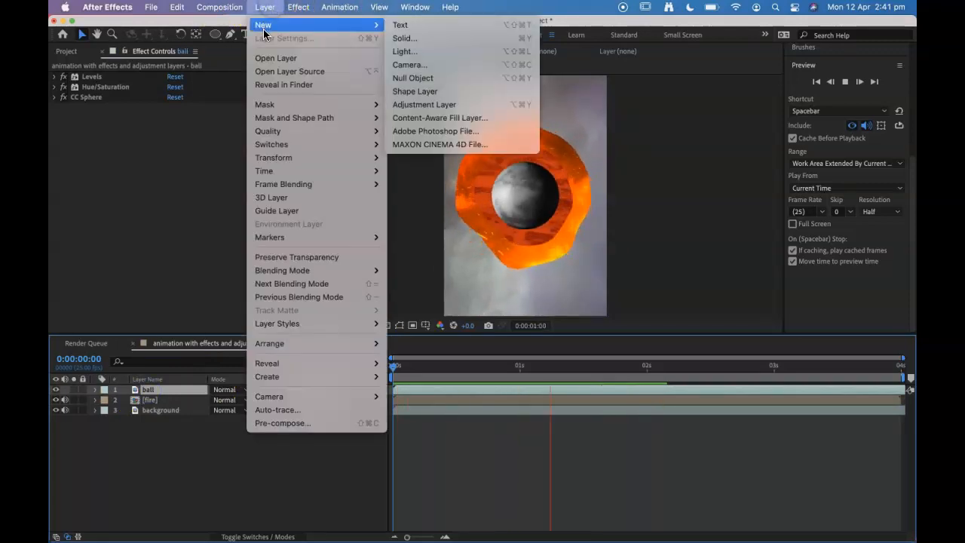
pyautogui.click(457, 106)
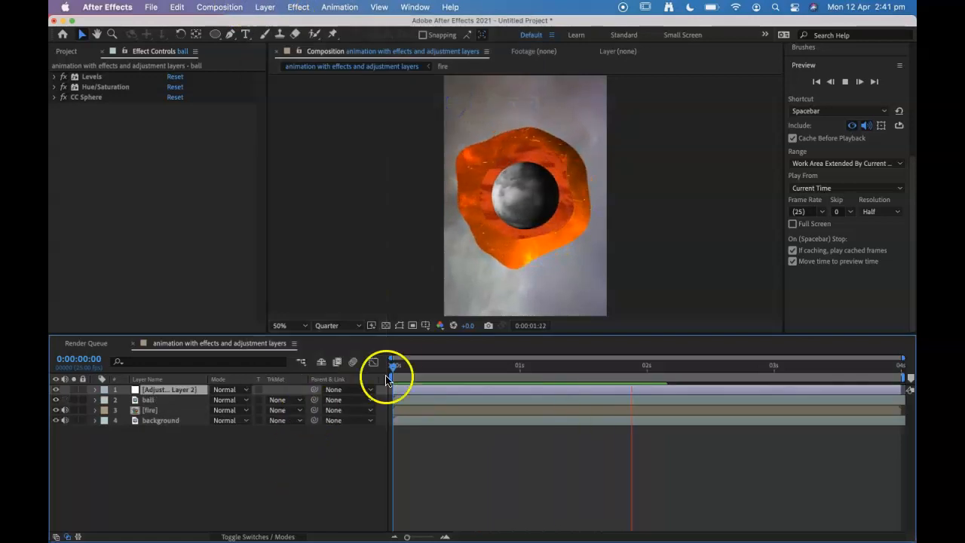
pyautogui.click(299, 6)
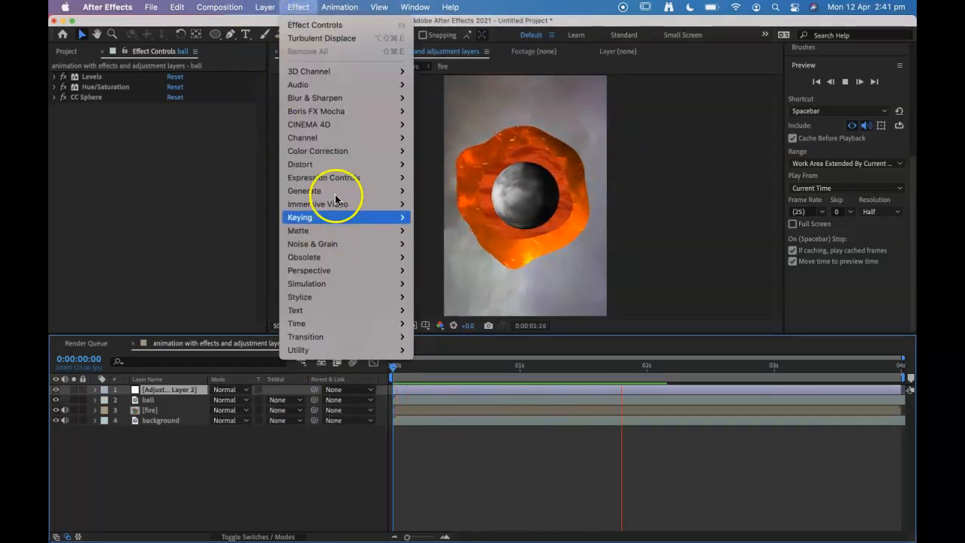
pyautogui.moveTo(335, 153)
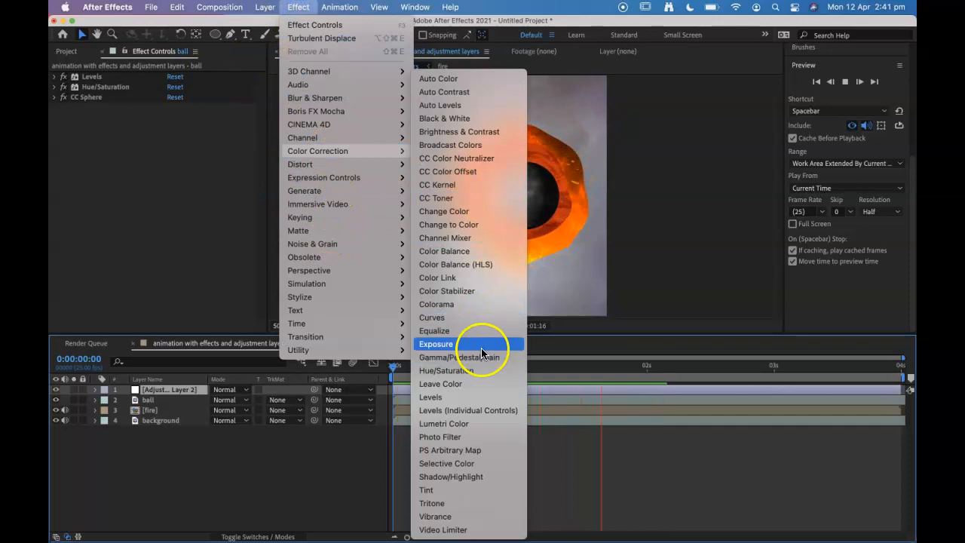
pyautogui.click(468, 317)
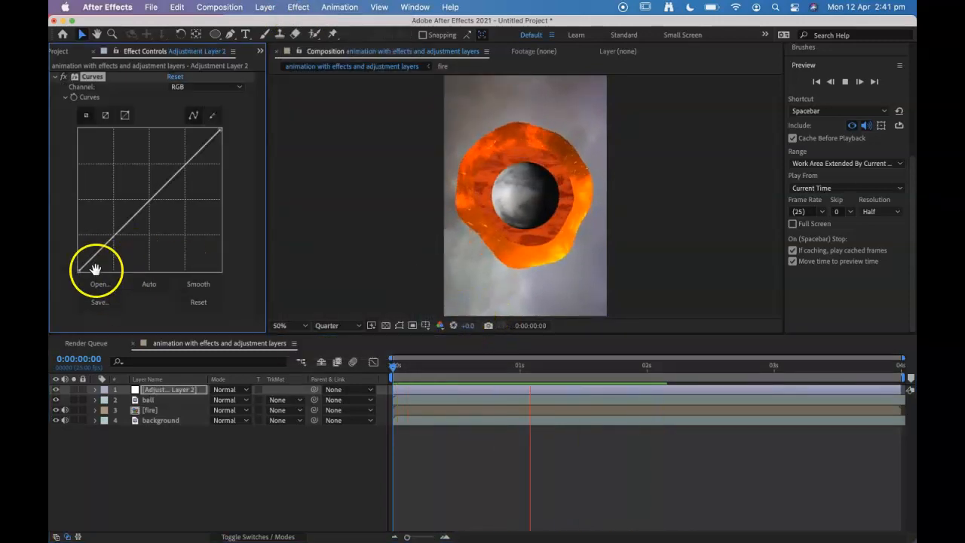
# Step: Try shifting the black point of the RGB curve inward to deepen the shadows, and return it to the corner
pyautogui.moveTo(79, 270); pyautogui.dragTo(112, 284)
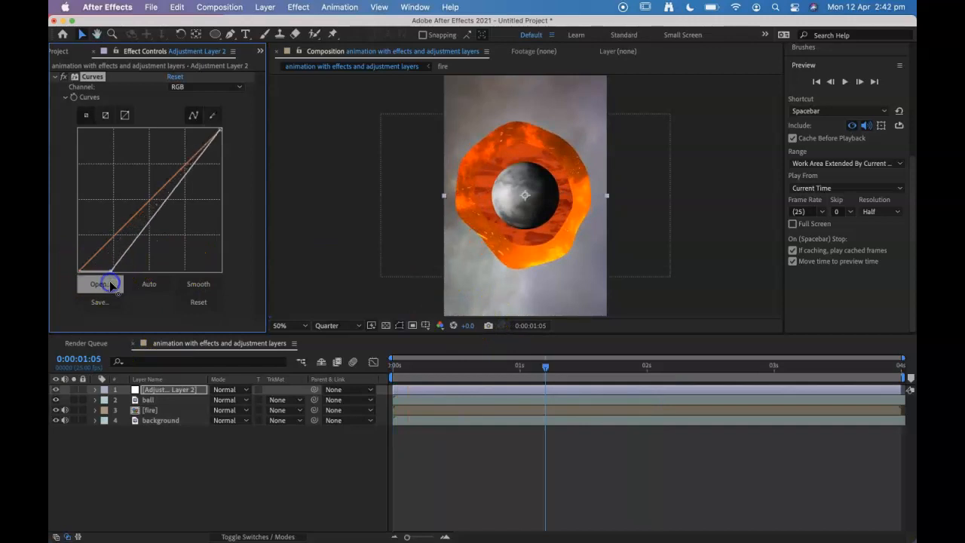
pyautogui.moveTo(535, 371); pyautogui.dragTo(474, 369)
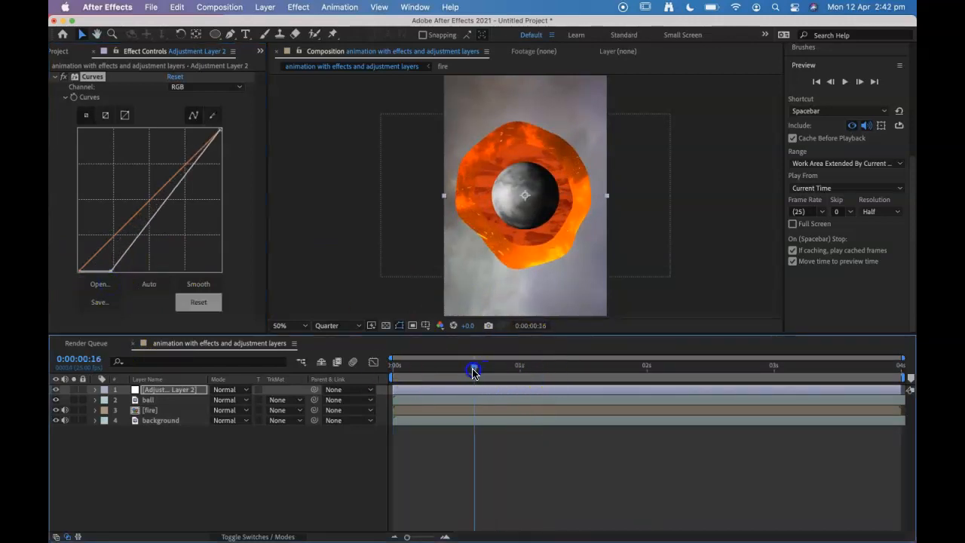
pyautogui.moveTo(112, 270); pyautogui.dragTo(155, 277)
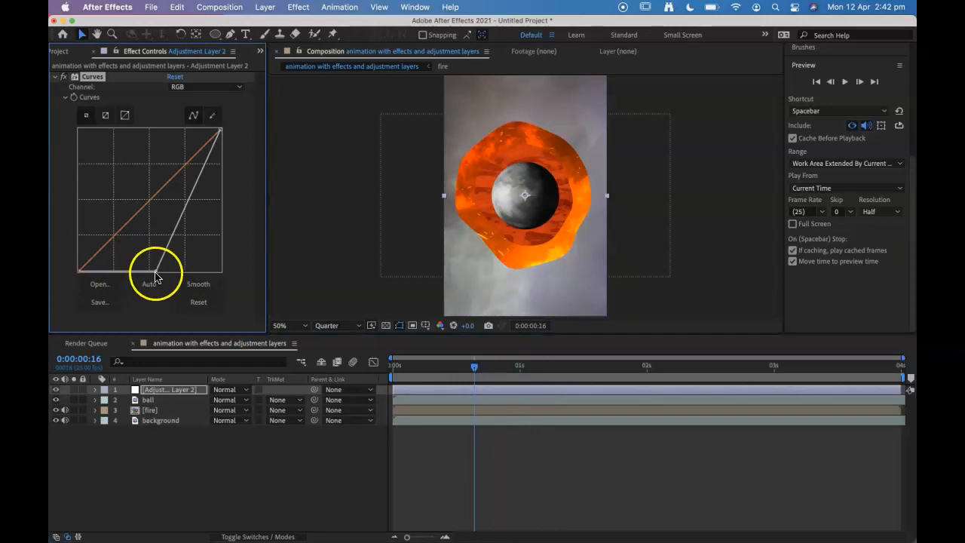
pyautogui.moveTo(153, 271); pyautogui.dragTo(69, 275)
# Step: Add a point at the middle of the RGB curve and pull it down to darken the midtones
pyautogui.moveTo(152, 205); pyautogui.dragTo(174, 211)
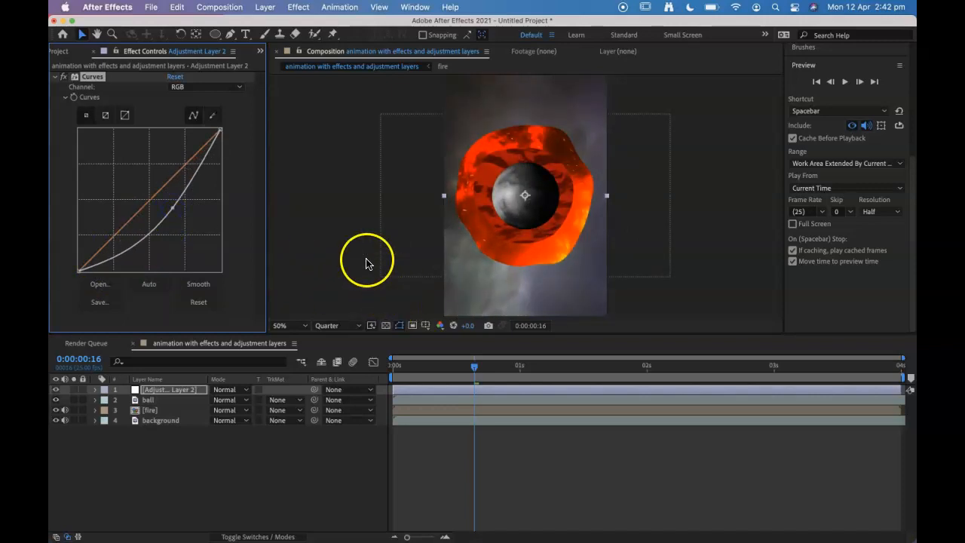
pyautogui.moveTo(173, 208); pyautogui.dragTo(174, 213)
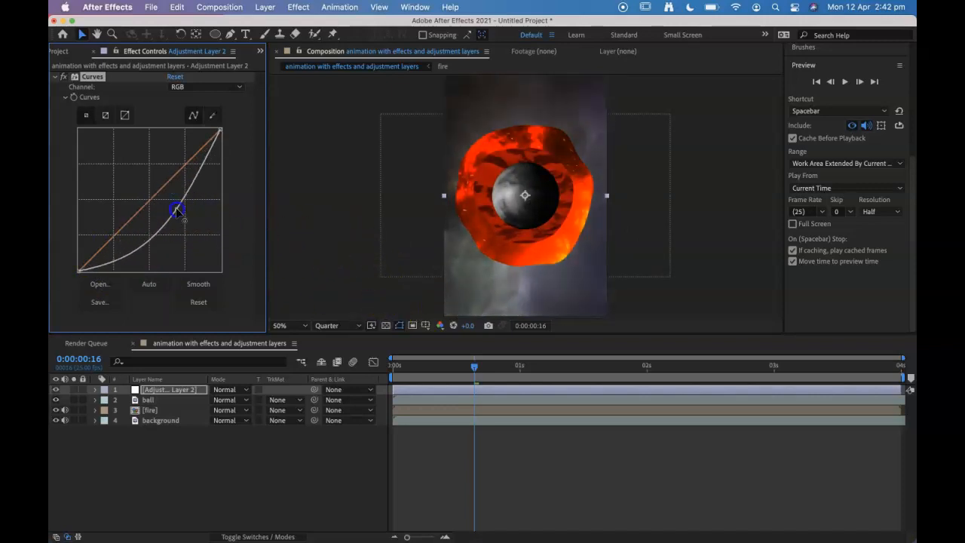
# Step: Rename the new adjustment layer as curves
pyautogui.click(154, 391)
pyautogui.press('Return')
pyautogui.write('curves')
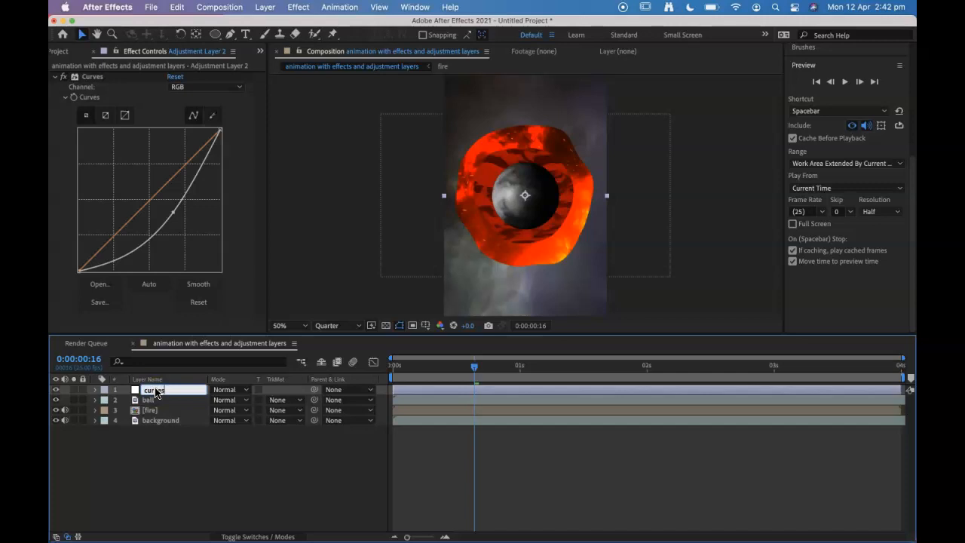
pyautogui.click(179, 468)
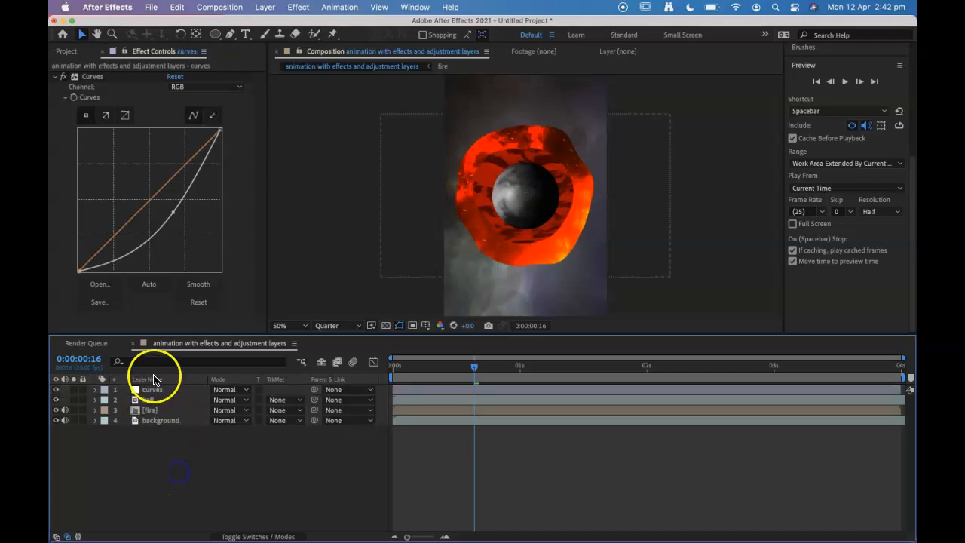
# Step: Keyframe the curves layer's opacity from 0% at the first frame to 100% at about one second, and preview the fade
pyautogui.click(147, 392)
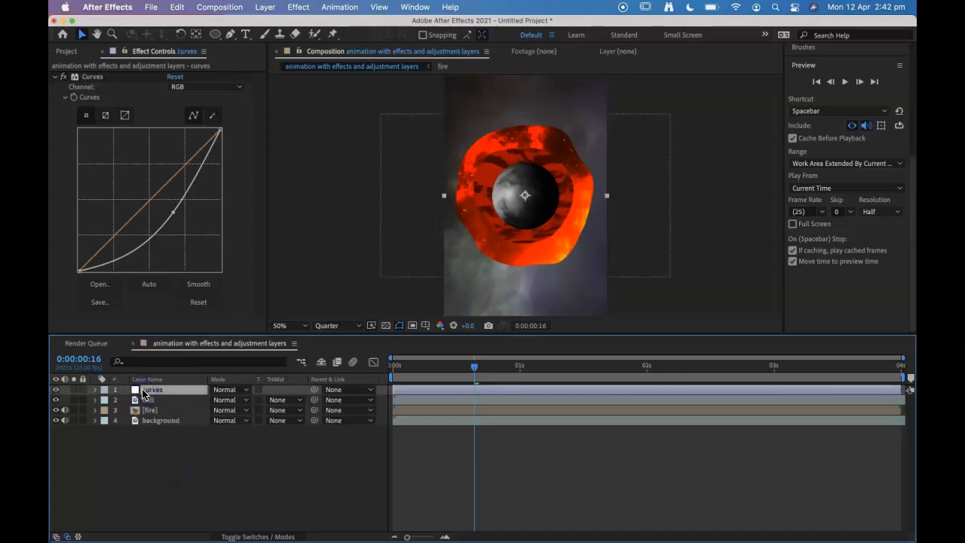
pyautogui.press('t')
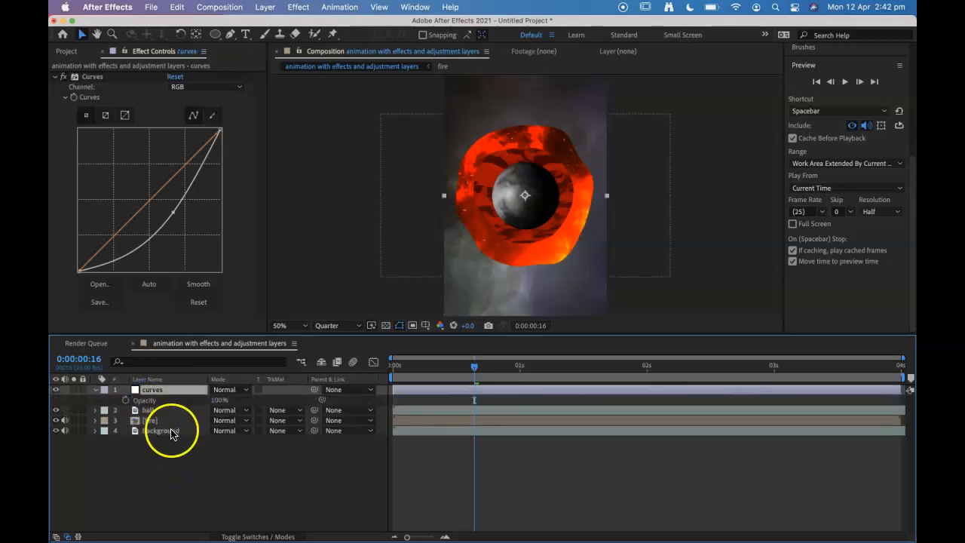
pyautogui.click(96, 389)
pyautogui.click(97, 390)
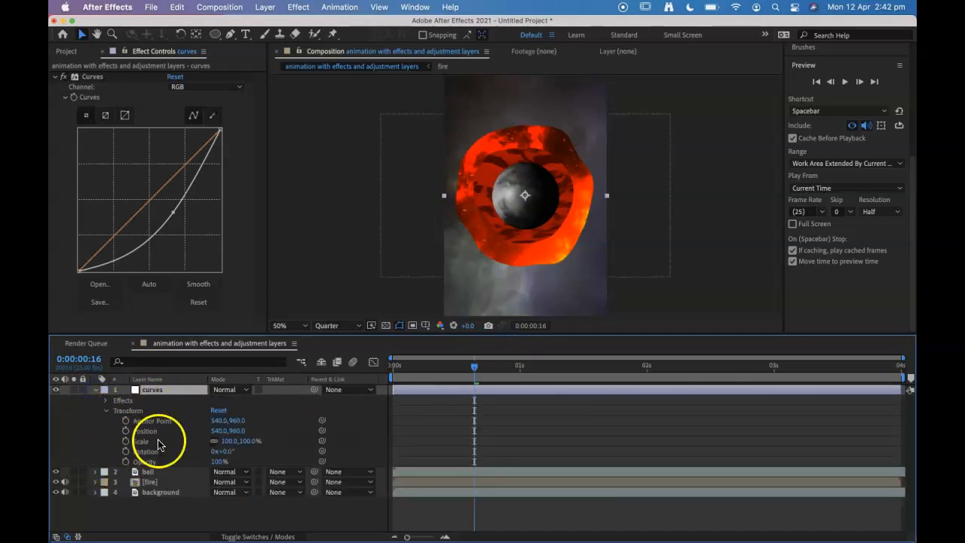
pyautogui.click(151, 460)
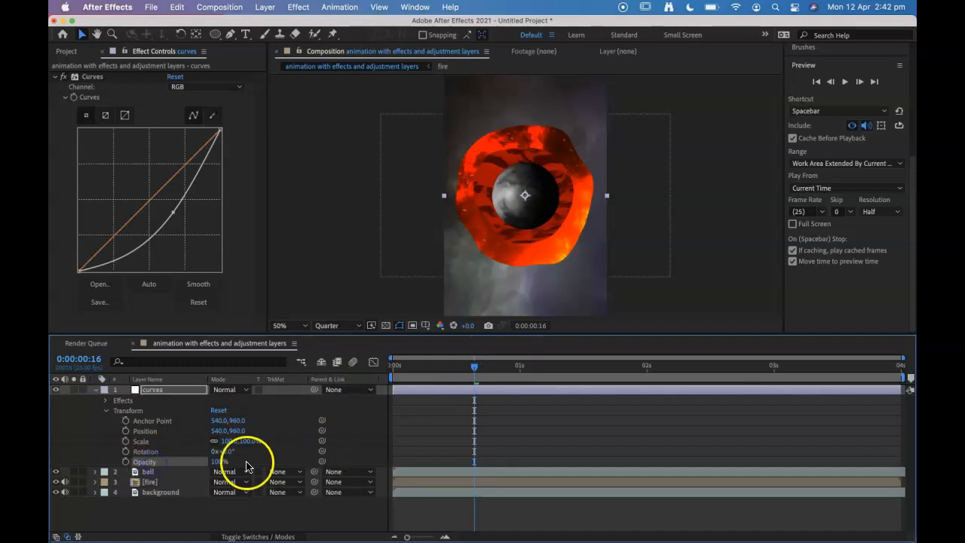
pyautogui.moveTo(474, 366); pyautogui.dragTo(424, 366)
pyautogui.click(126, 461)
pyautogui.click(65, 461)
pyautogui.press('Home')
pyautogui.moveTo(220, 461); pyautogui.dragTo(177, 460)
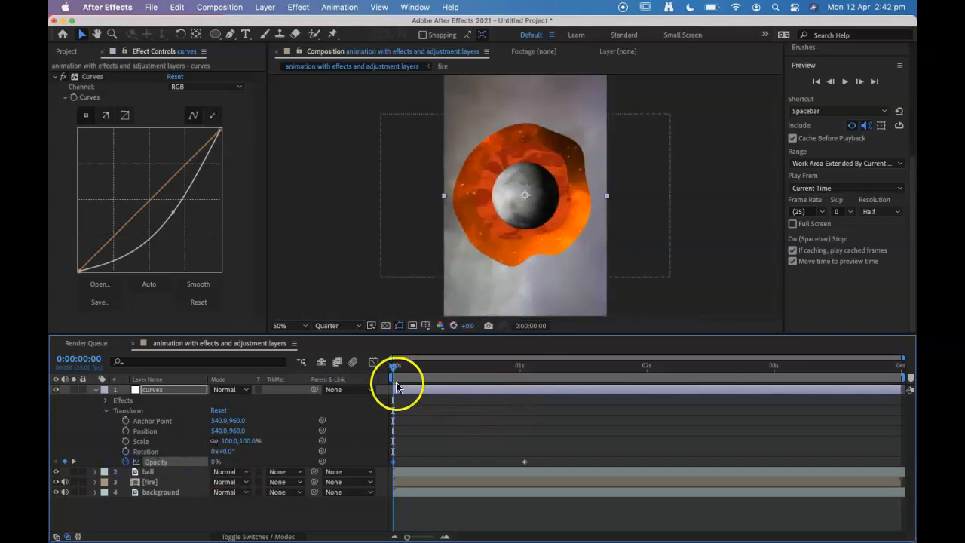
pyautogui.moveTo(409, 368); pyautogui.dragTo(333, 369)
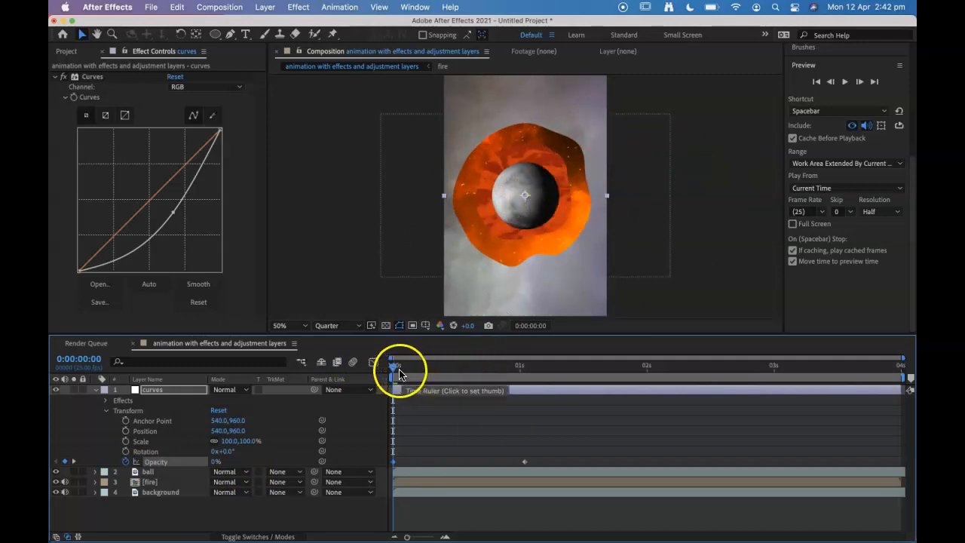
pyautogui.moveTo(393, 371); pyautogui.dragTo(530, 388)
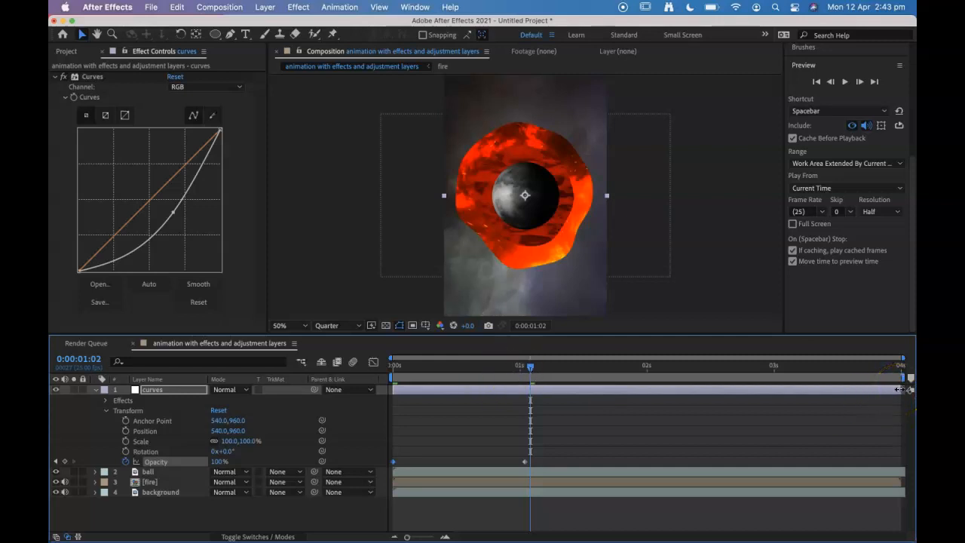
# Step: Trim both ends of the curves layer to span about 1.2 to 1.6 seconds, and check a frame inside that range
pyautogui.moveTo(899, 389); pyautogui.dragTo(601, 389)
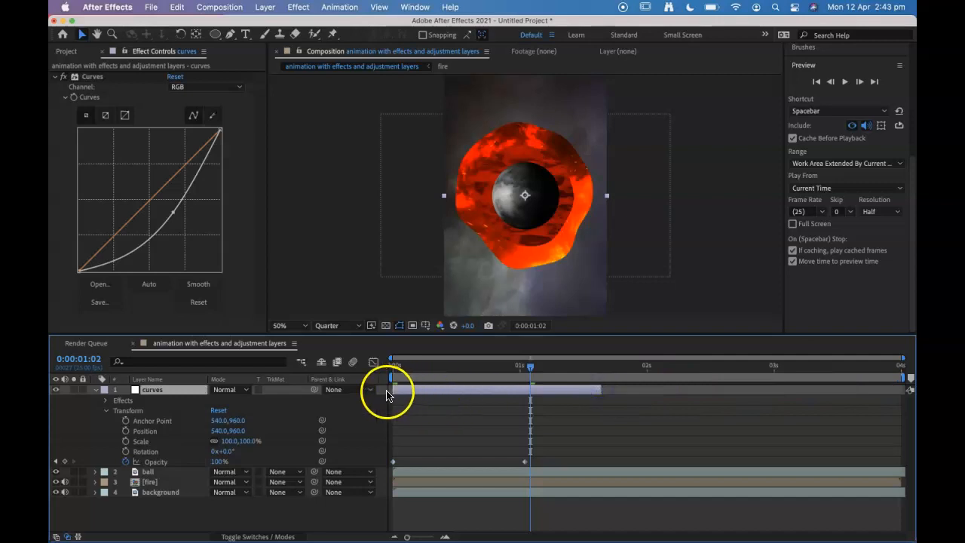
pyautogui.moveTo(391, 389); pyautogui.dragTo(532, 390)
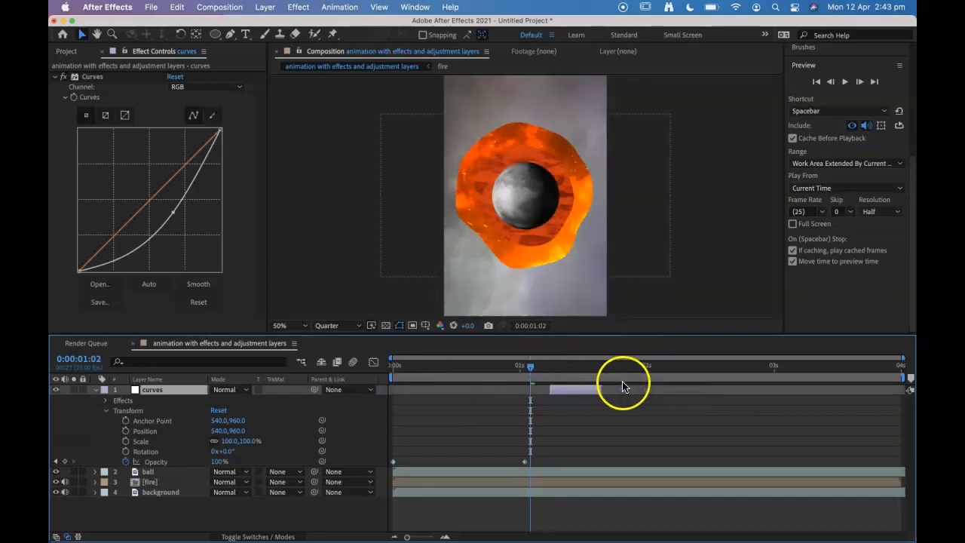
pyautogui.moveTo(530, 366); pyautogui.dragTo(575, 368)
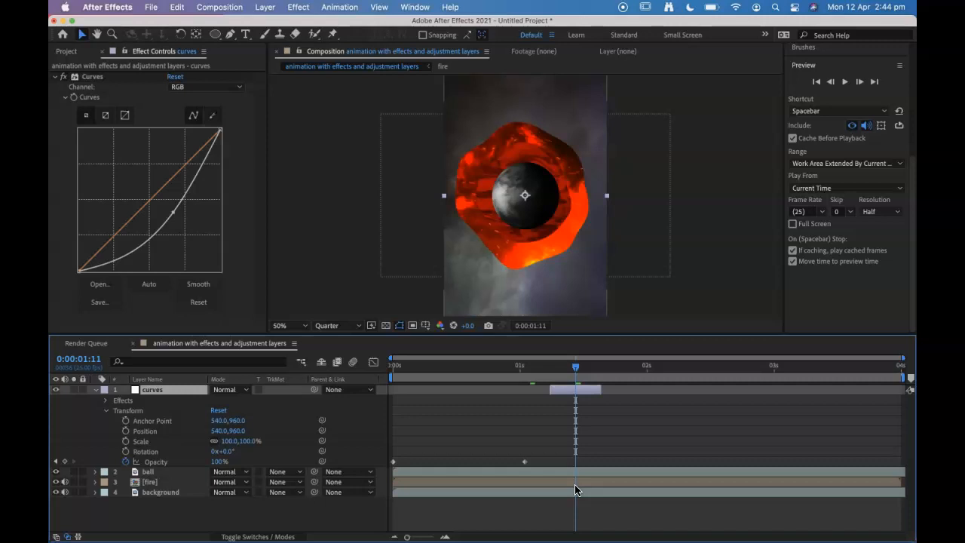
pyautogui.click(73, 521)
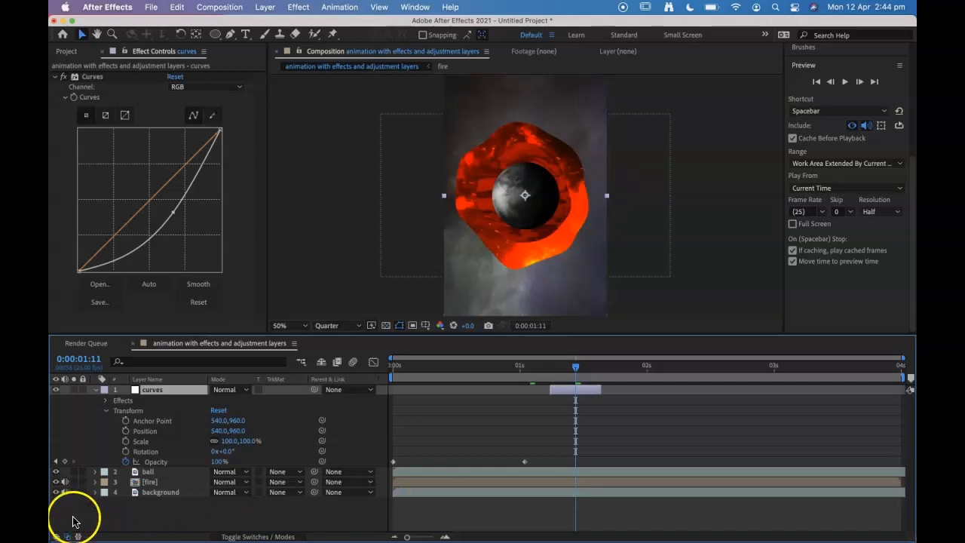